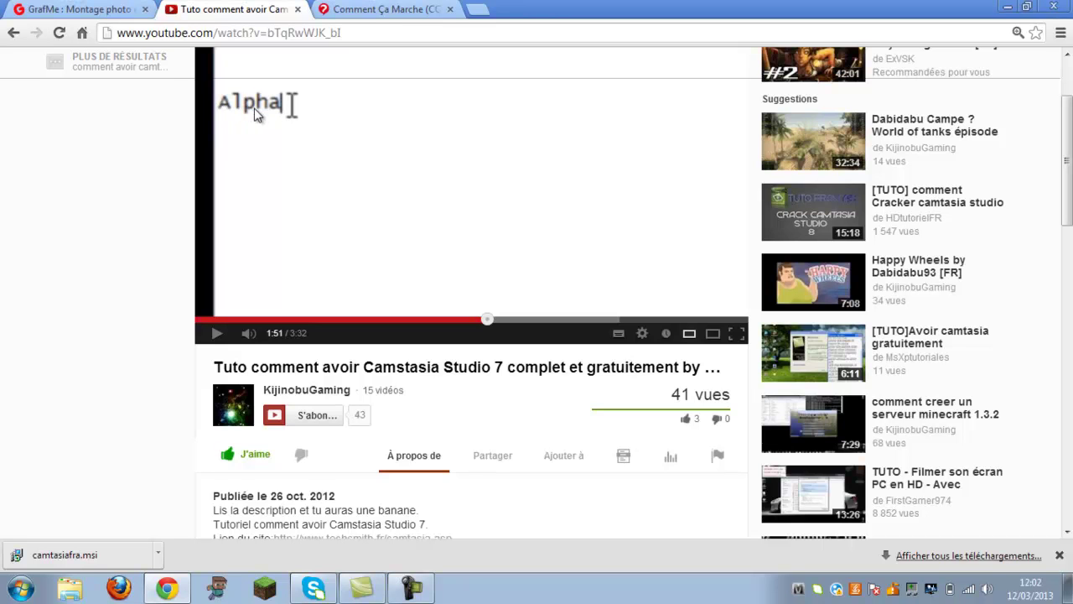
Examine the video description for the site link, the registration name and the list of key codes
scroll(355, 110, down, 5)
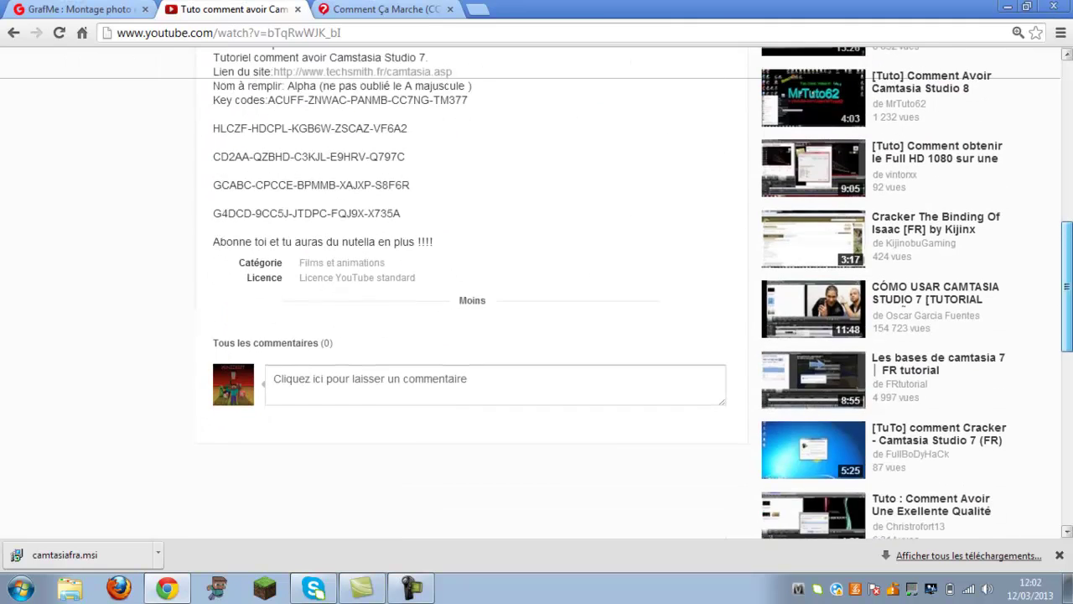
scroll(630, 252, up, 1)
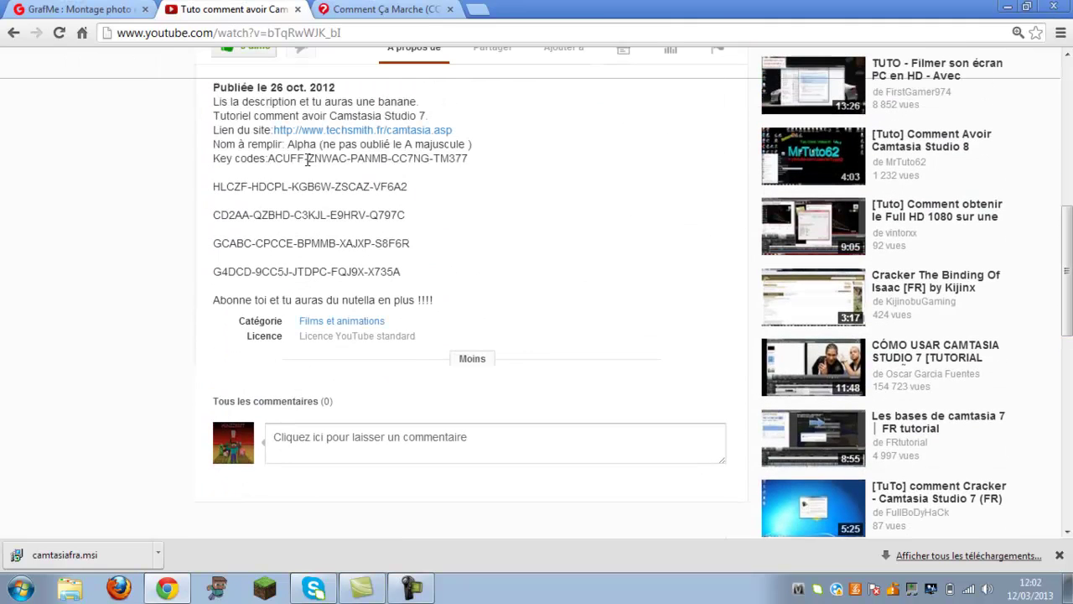
drag(268, 159, 405, 283)
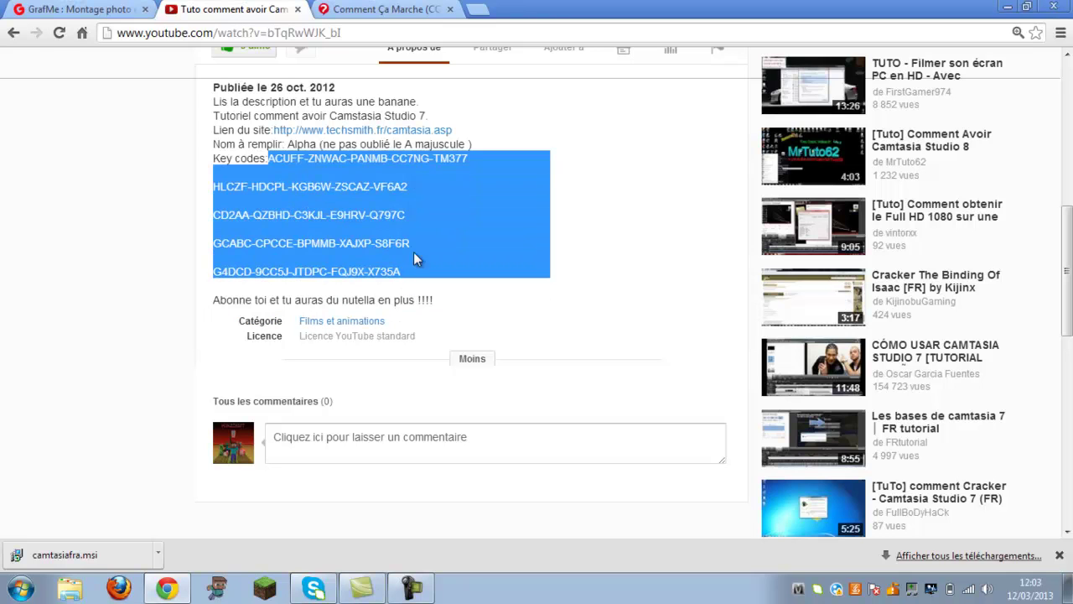
drag(234, 159, 571, 162)
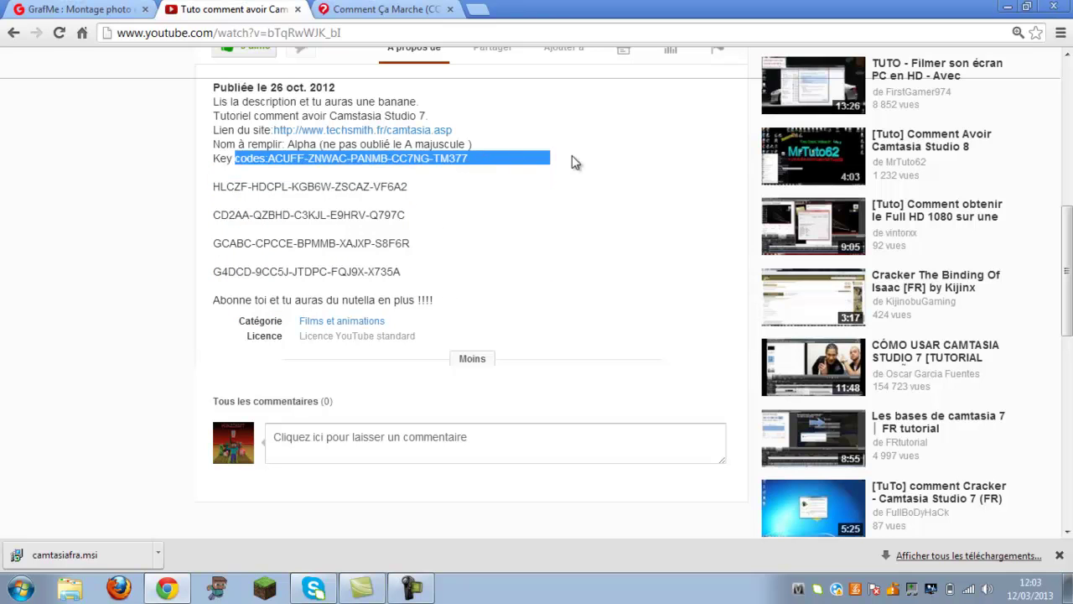
drag(409, 186, 469, 210)
click(453, 178)
click(209, 206)
click(444, 190)
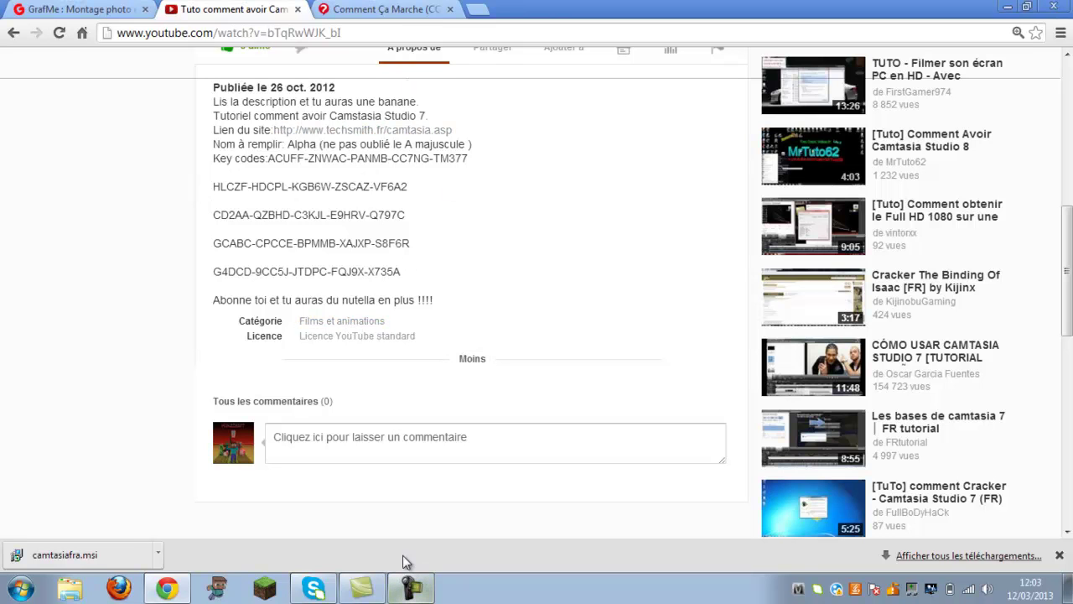
Minimize the browser and launch Camtasia Studio 7 from the desktop
click(411, 587)
click(1008, 8)
click(1069, 588)
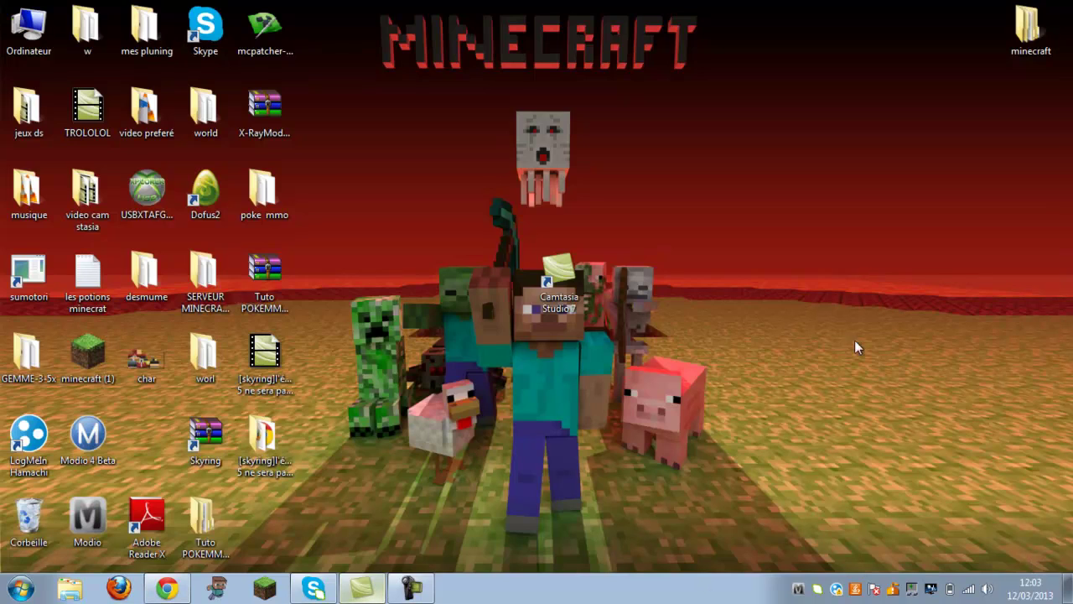
click(567, 278)
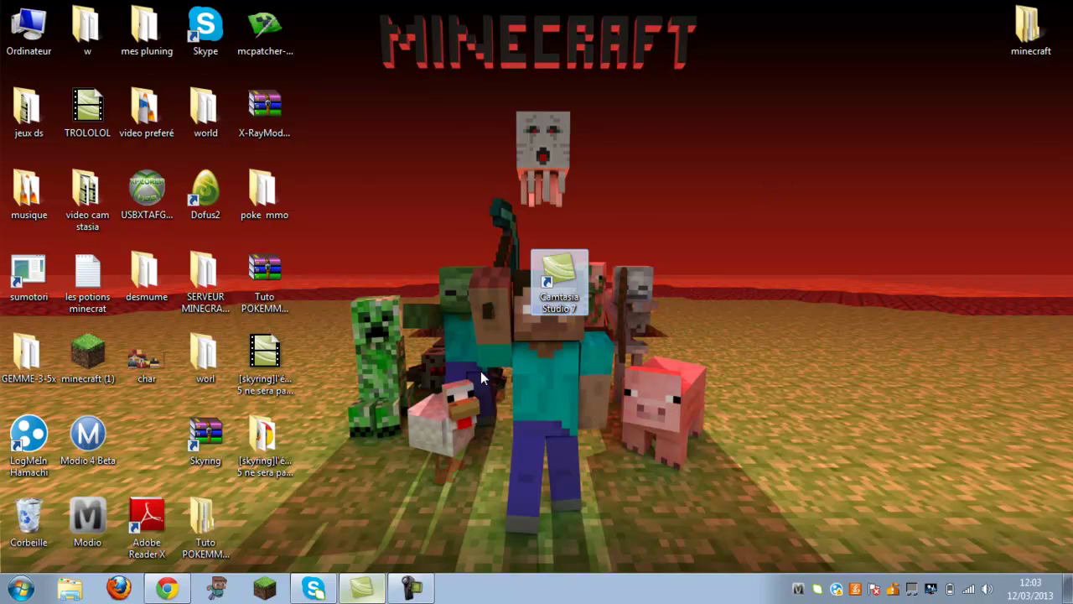
key(Return)
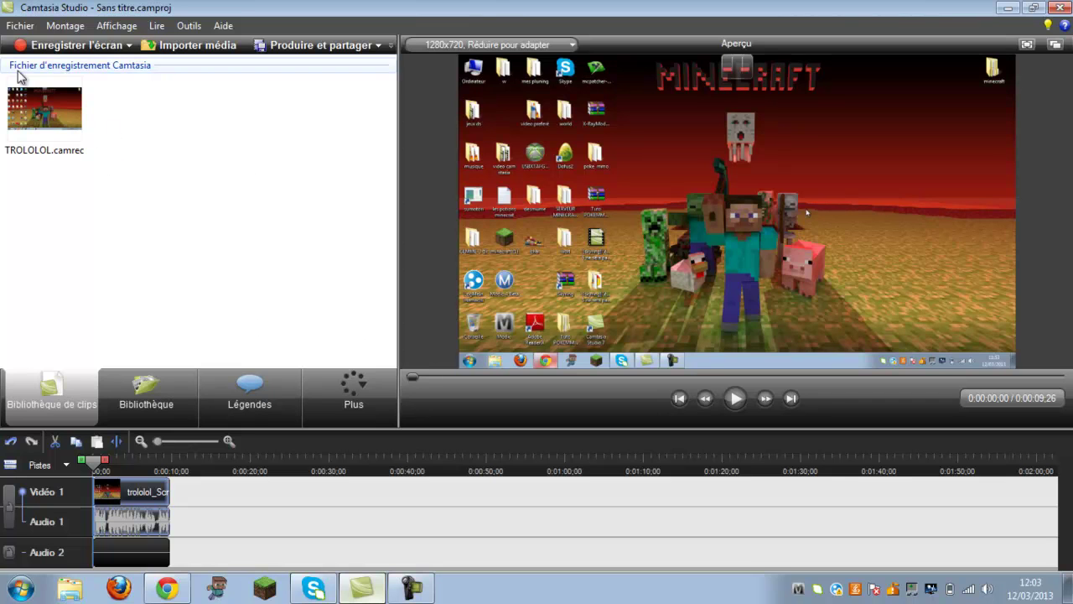
Play a short part of the trololol clip in the preview and pause it
click(746, 401)
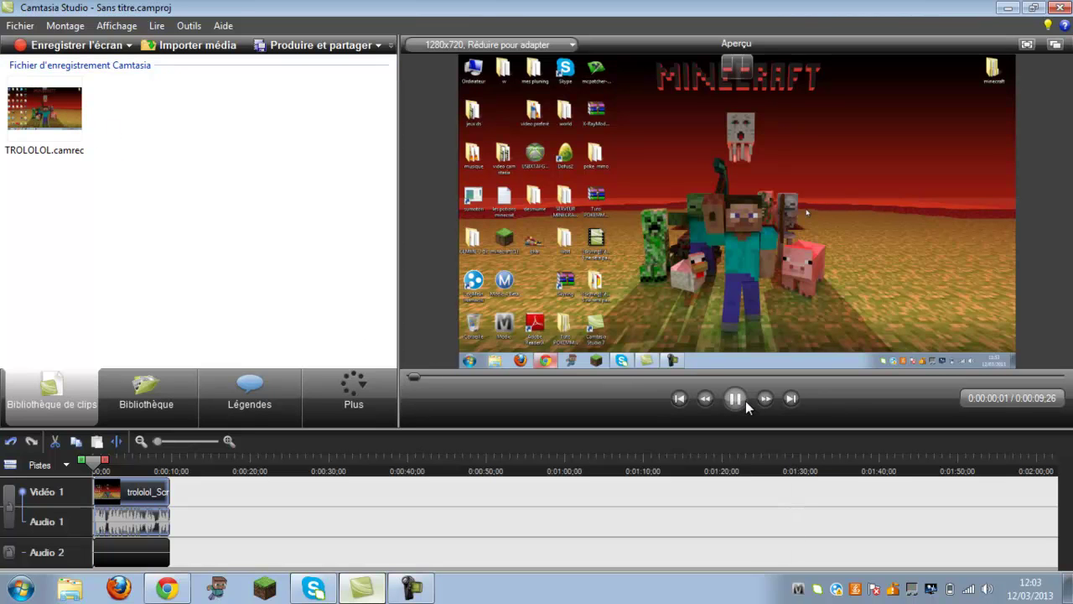
click(745, 406)
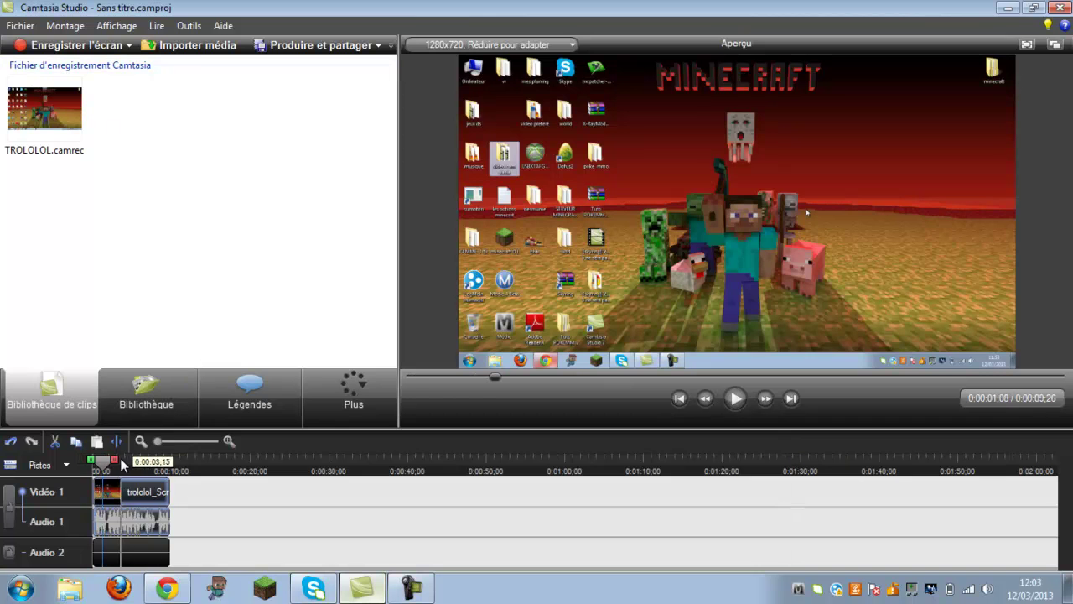
click(130, 489)
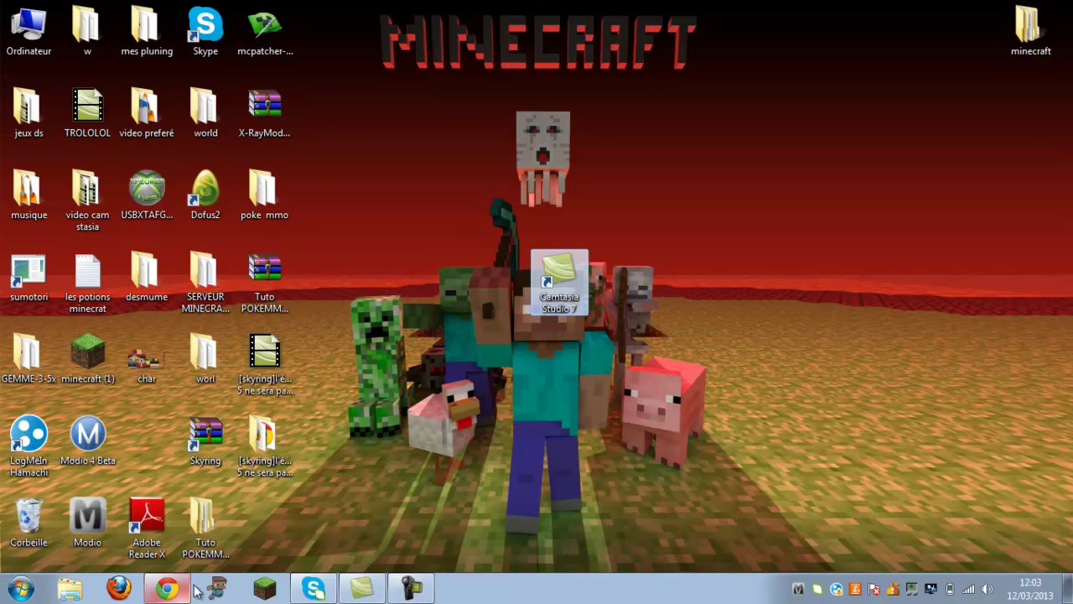
Switch back to Camtasia Studio and start the screen recorder
click(364, 587)
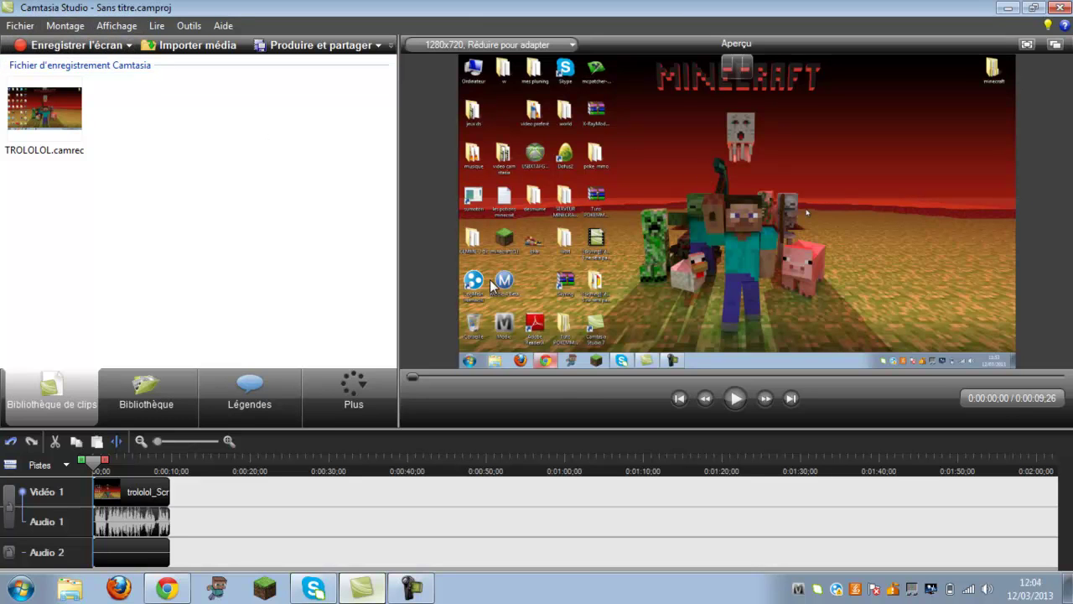
click(92, 48)
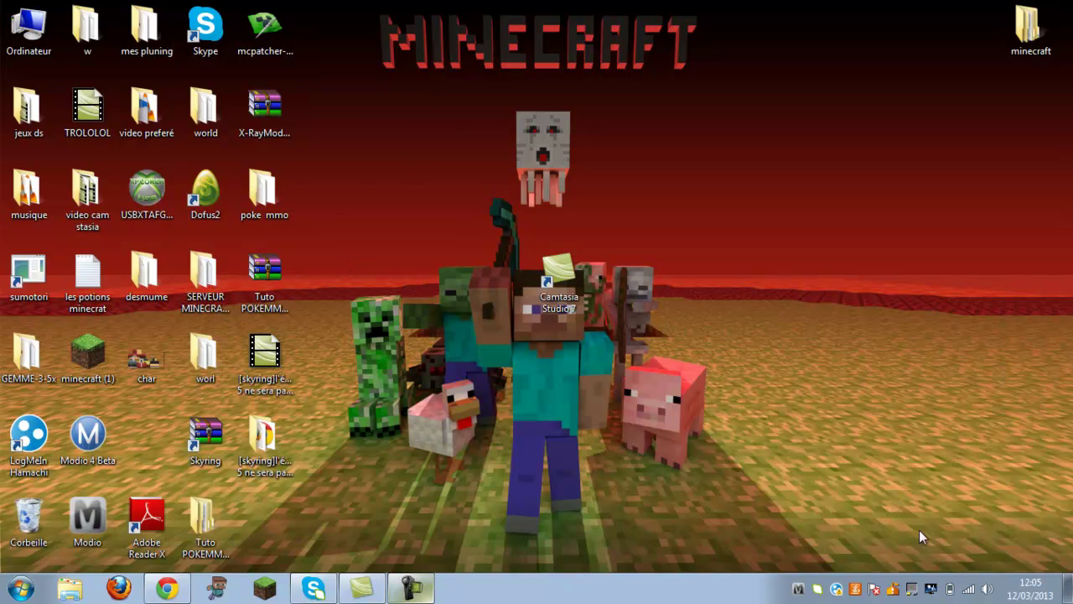
mouse_move(834, 432)
mouse_down()
mouse_move(954, 554)
mouse_move(814, 451)
mouse_move(802, 431)
mouse_move(943, 549)
mouse_move(750, 386)
mouse_move(1004, 570)
mouse_move(970, 552)
mouse_move(776, 372)
mouse_up()
click(264, 380)
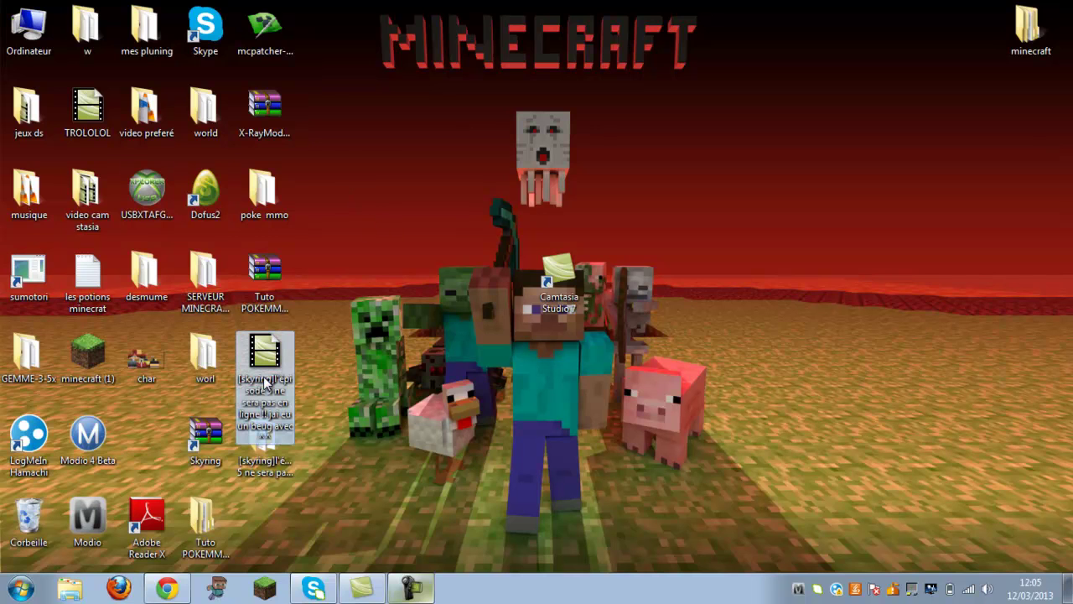
click(313, 465)
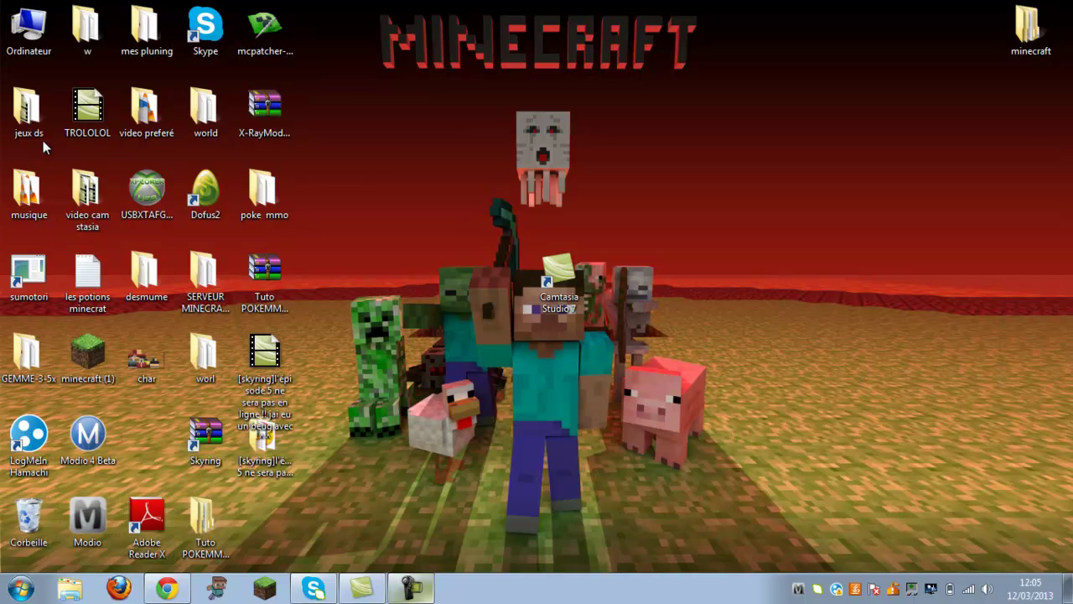
Rename the "mes pluning" desktop folder to trololol
click(152, 33)
right_click(152, 33)
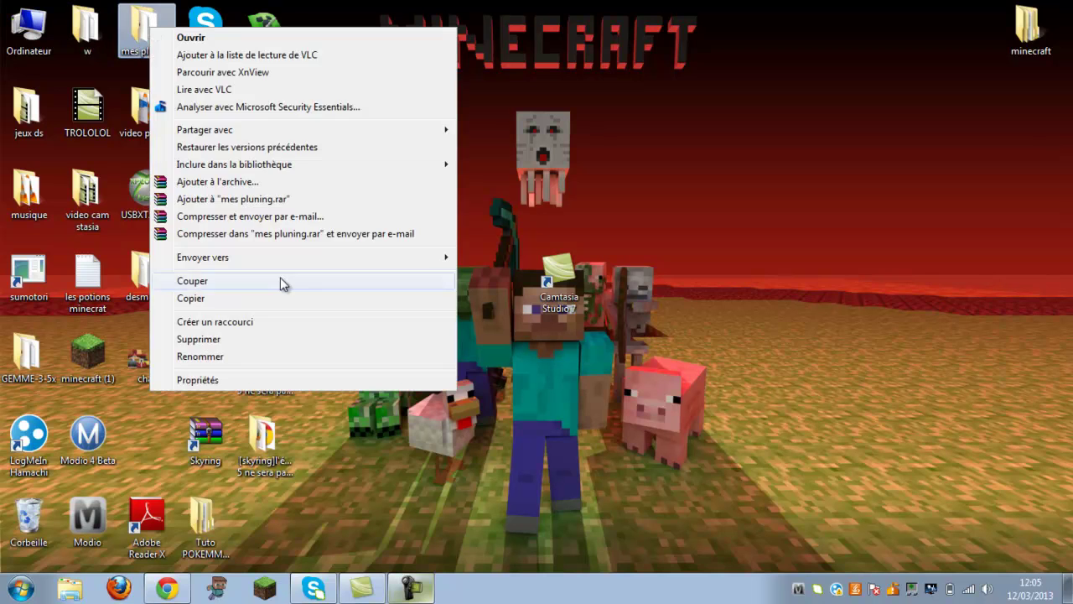
click(211, 355)
text(trololol)
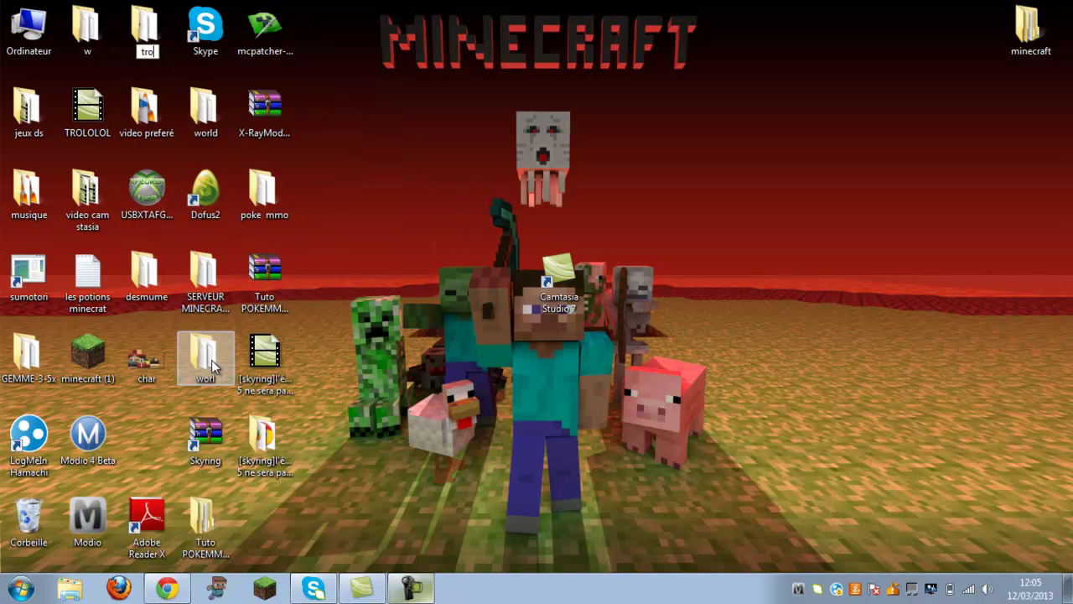
Copy the name of the trololol desktop folder to the clipboard
click(144, 27)
right_click(142, 17)
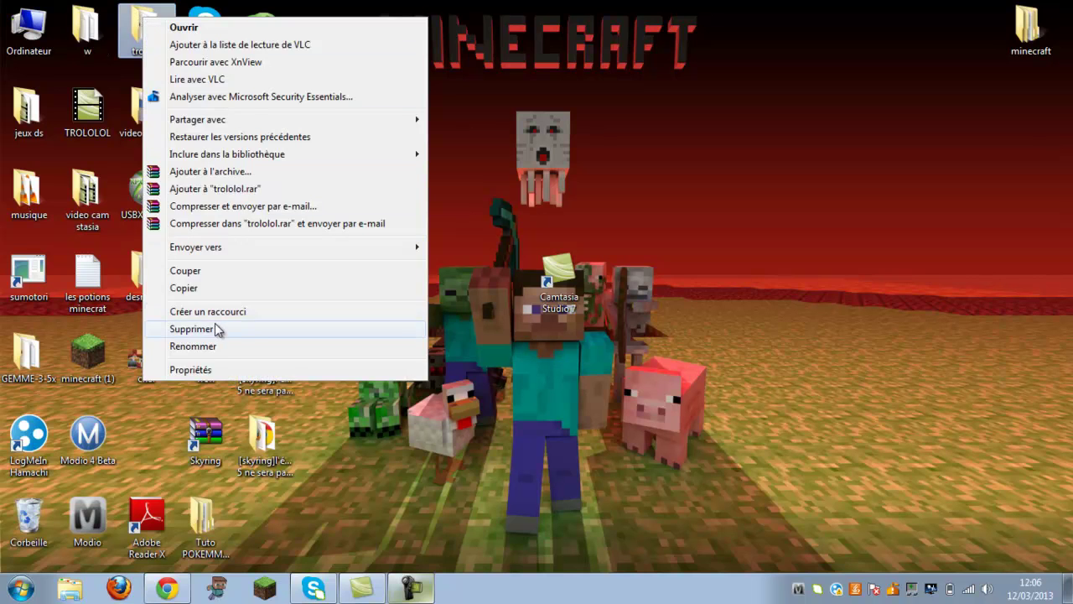
click(218, 347)
key(ctrl+c)
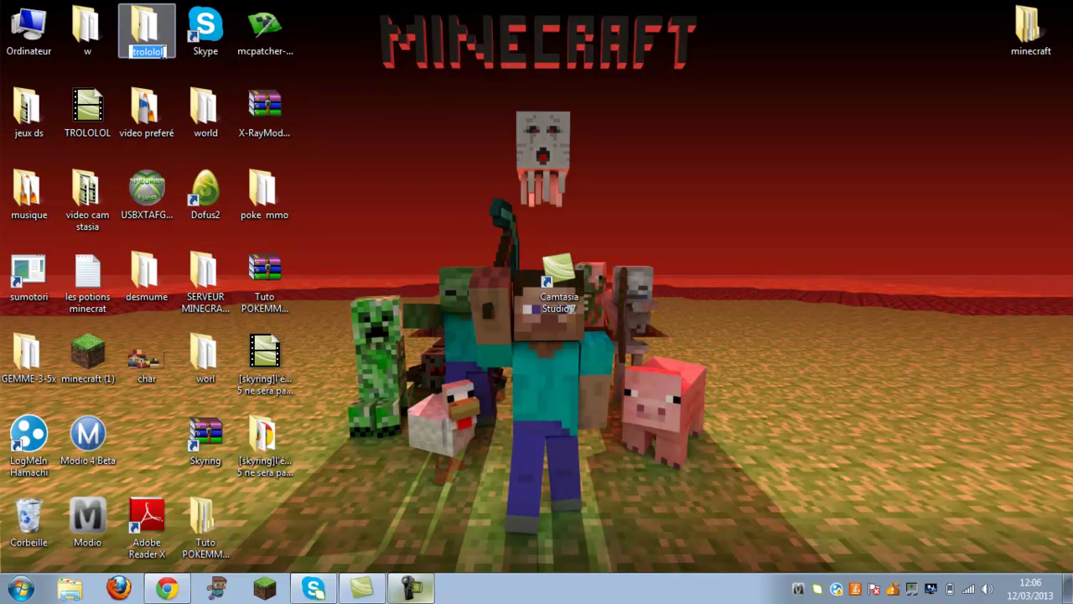
right_click(156, 56)
click(208, 108)
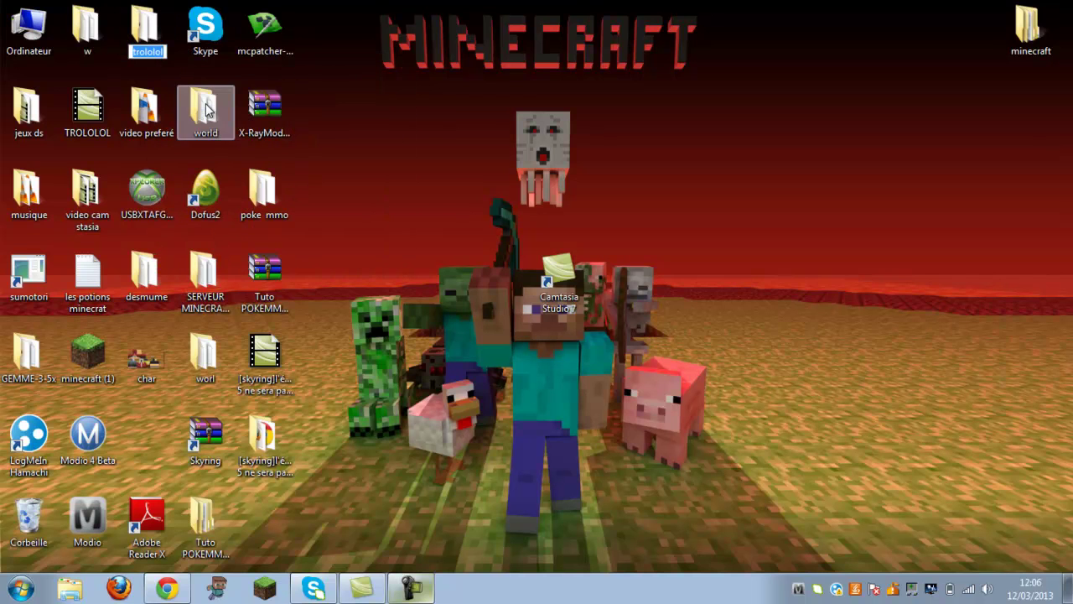
Switch to Camtasia Studio, clear the timeline tracks and place TROLOLOL.camrec from the clip library back on the timeline
click(362, 587)
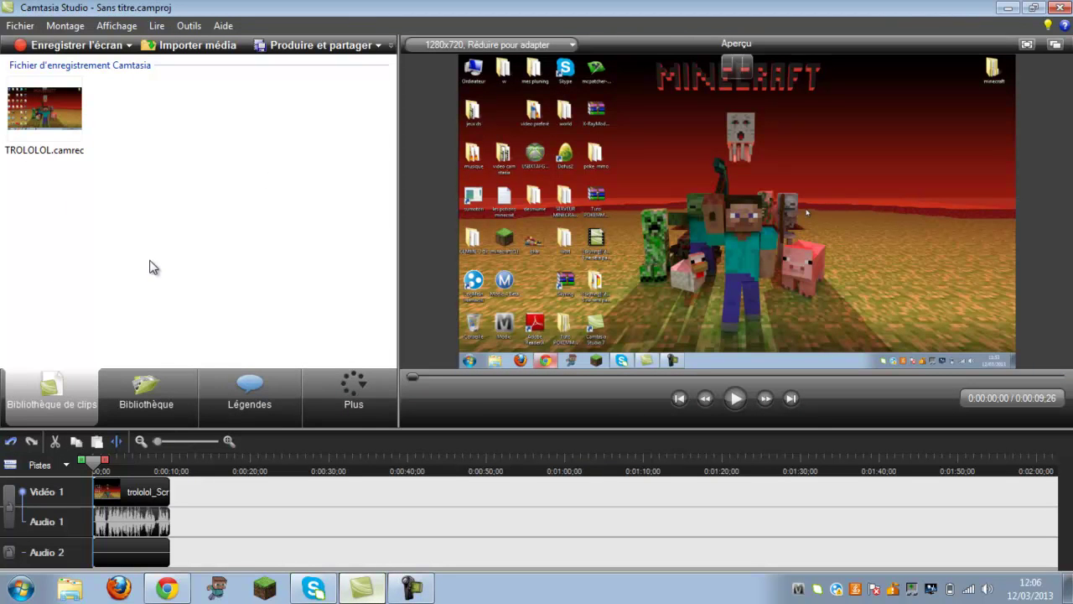
click(48, 99)
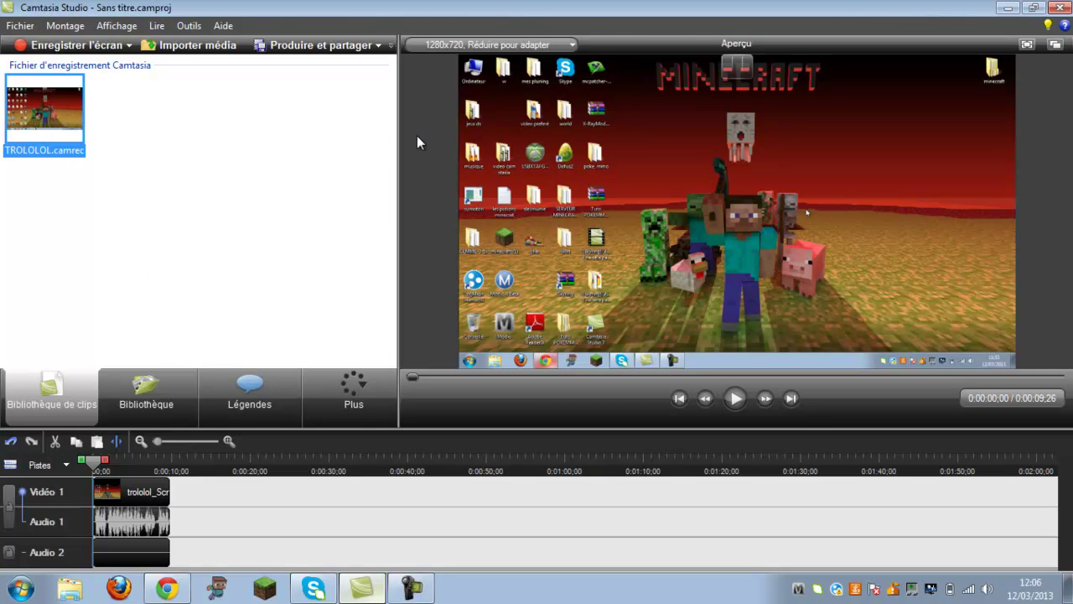
click(547, 47)
click(212, 123)
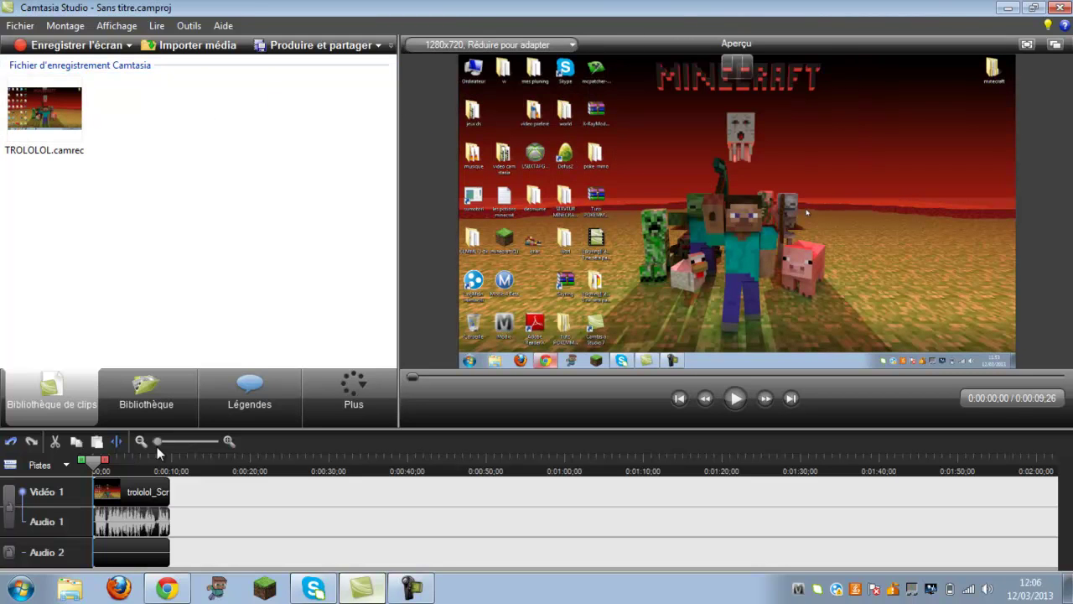
right_click(148, 496)
click(259, 406)
right_click(150, 552)
click(232, 458)
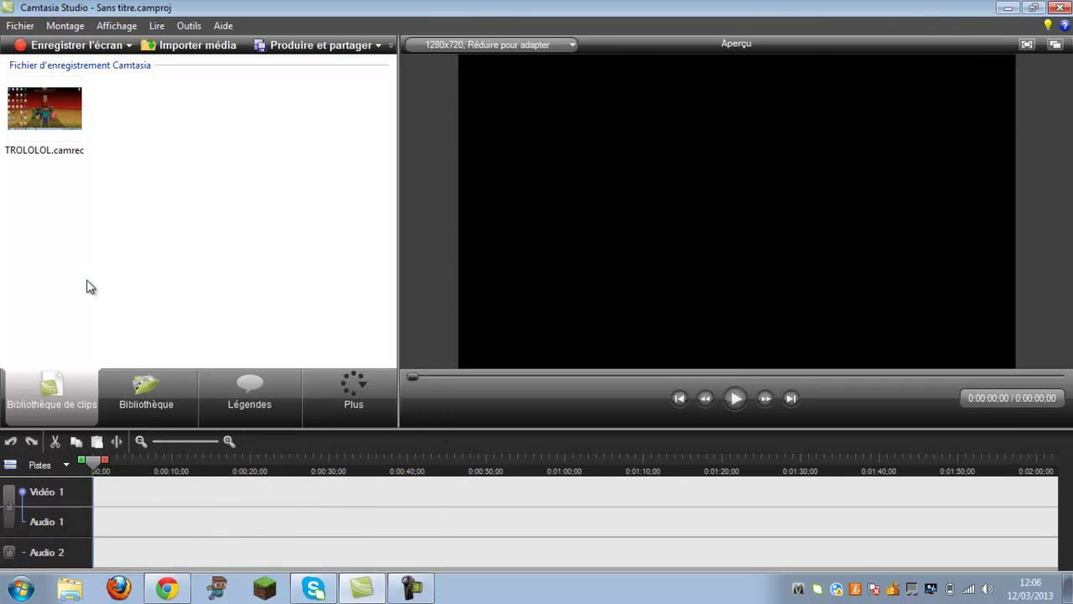
drag(45, 107, 252, 540)
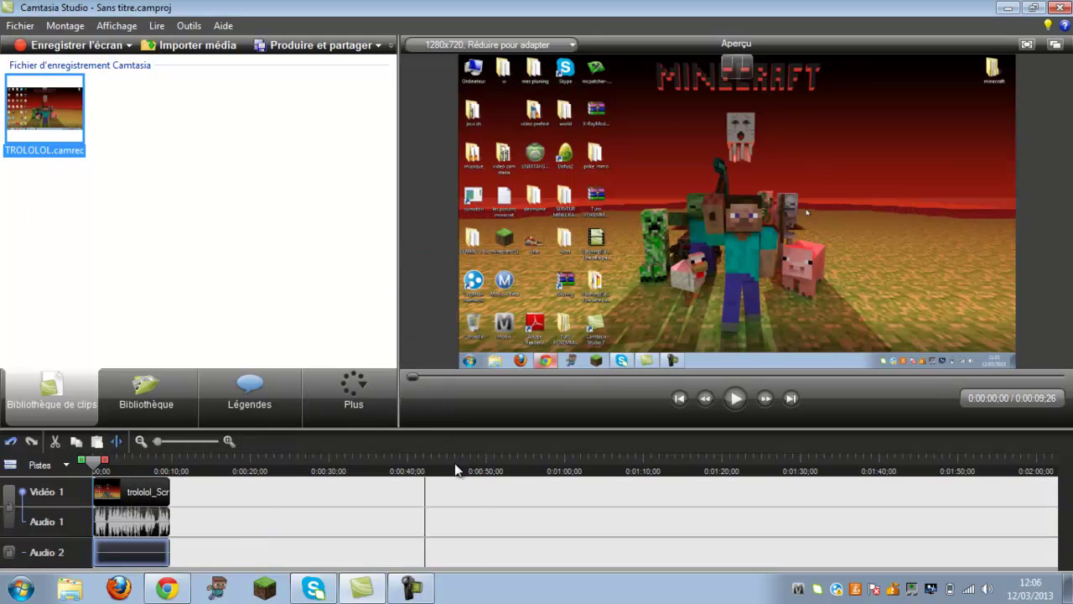
Set the video's editing dimensions to 1280 x 720, the size recommended for YouTube et HD
click(563, 48)
click(522, 108)
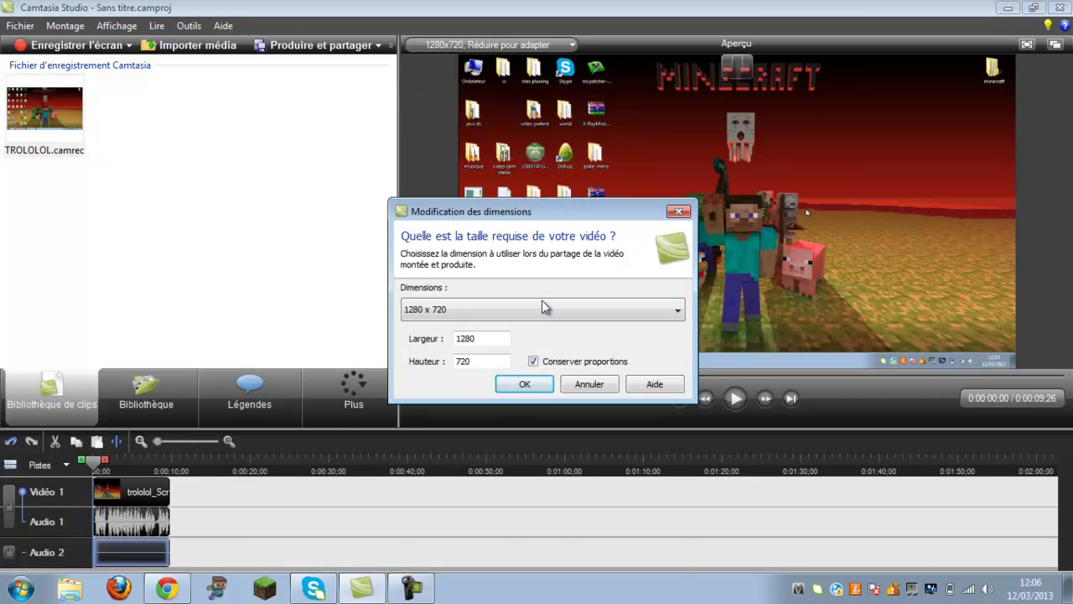
click(596, 314)
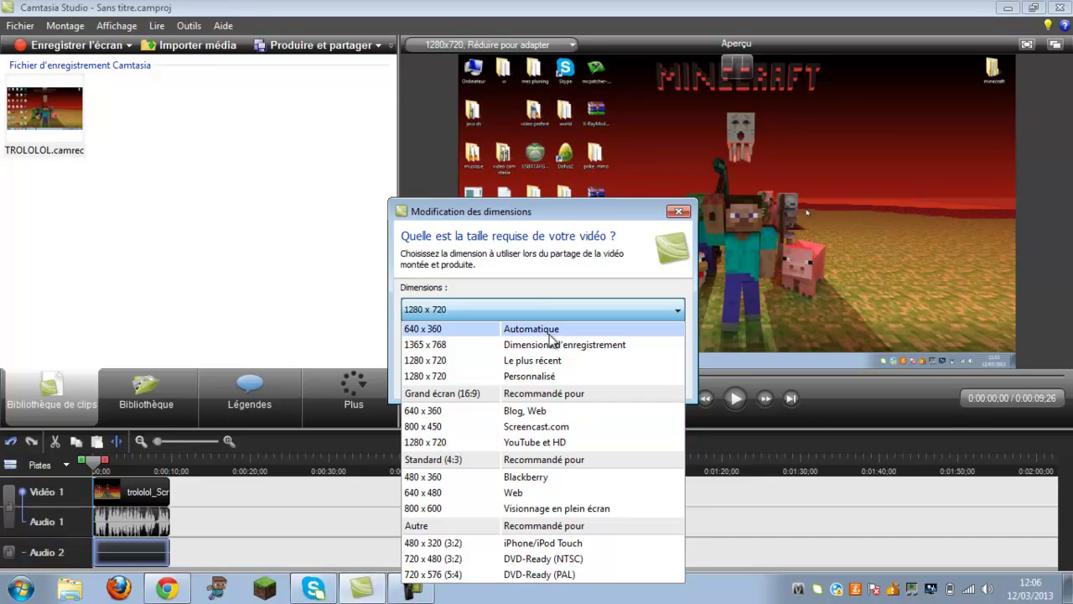
click(678, 312)
click(678, 312)
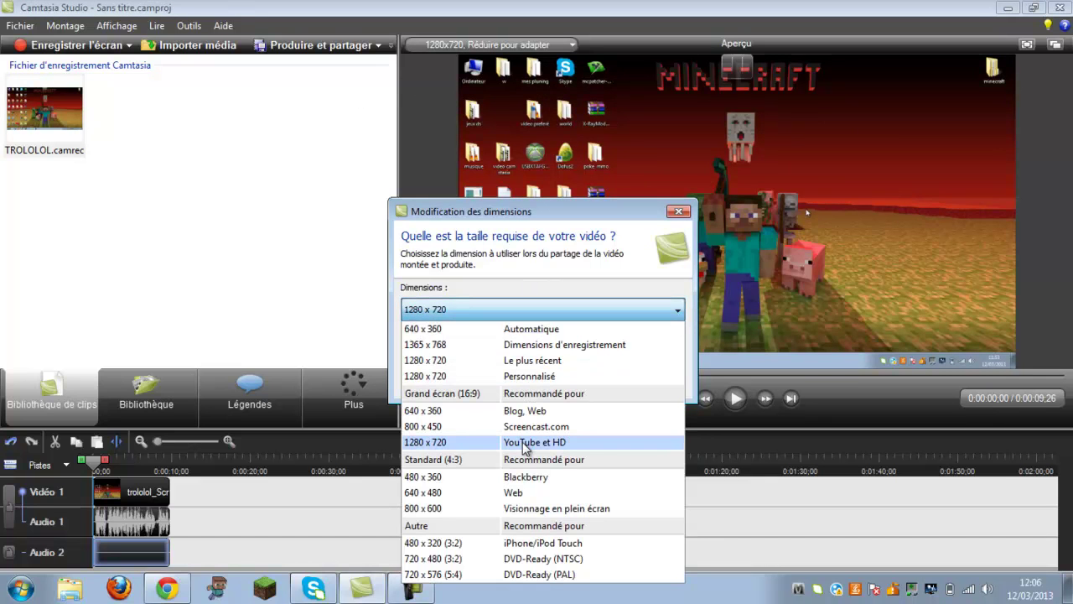
click(523, 443)
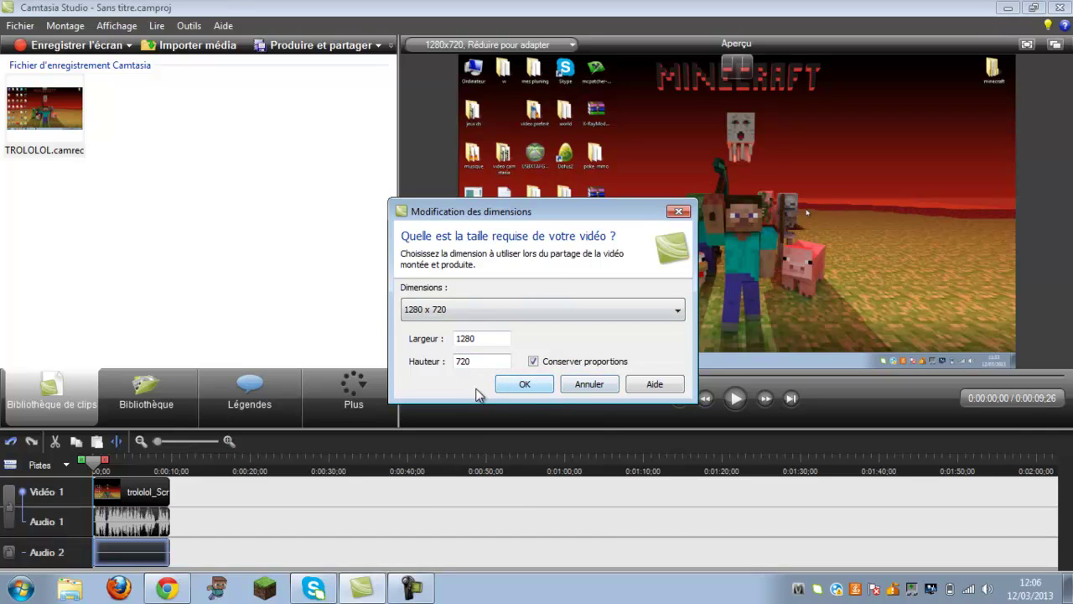
click(524, 385)
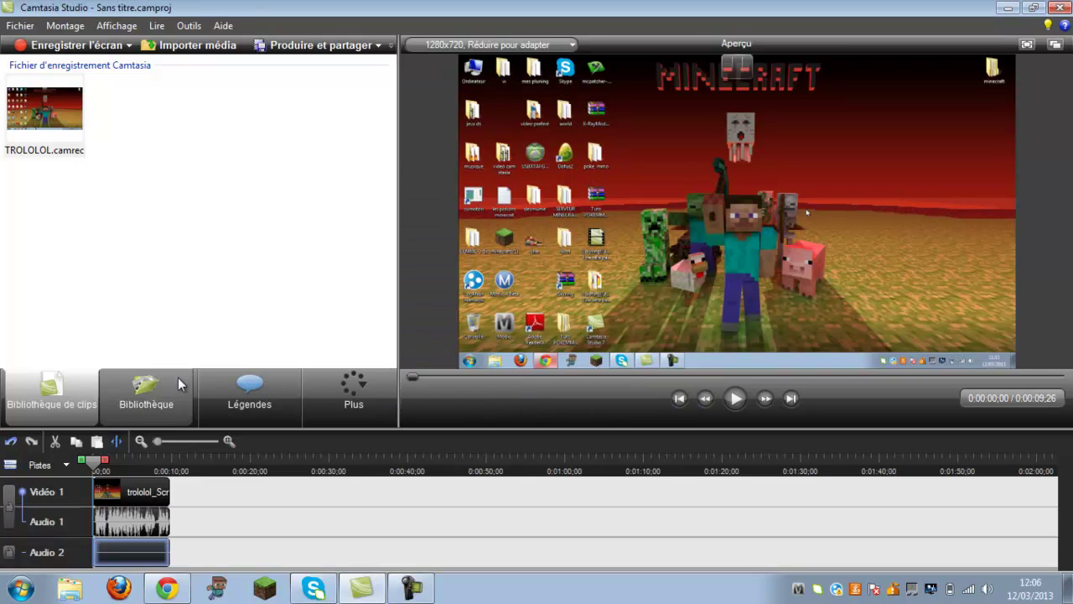
Produce the video with the Web preset, pasting trololol as the production name, and start rendering it to the desktop
click(327, 45)
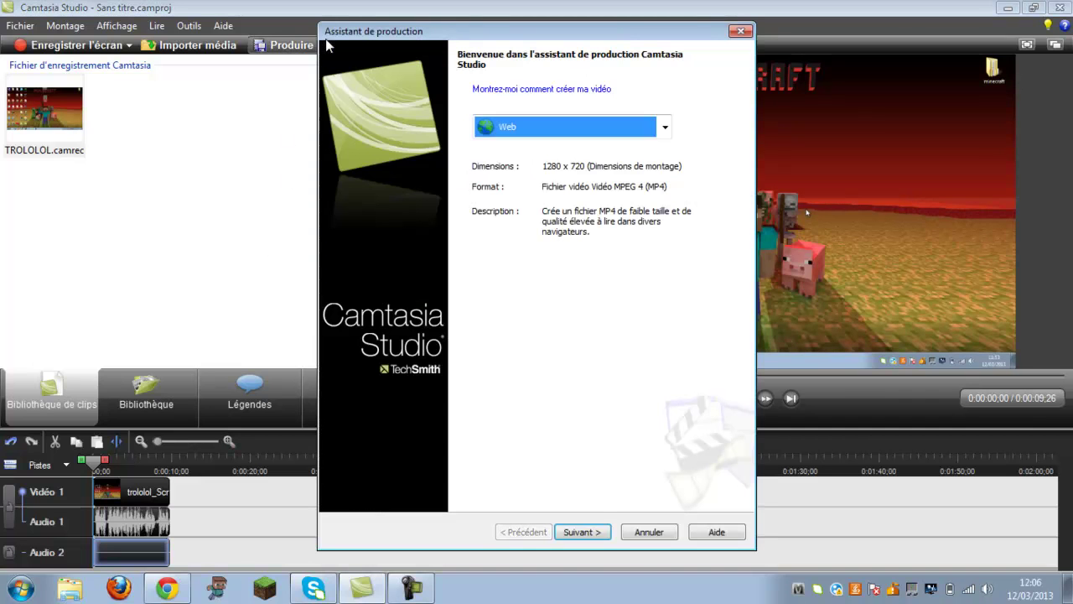
click(600, 536)
key(BackSpace)
right_click(436, 137)
click(499, 204)
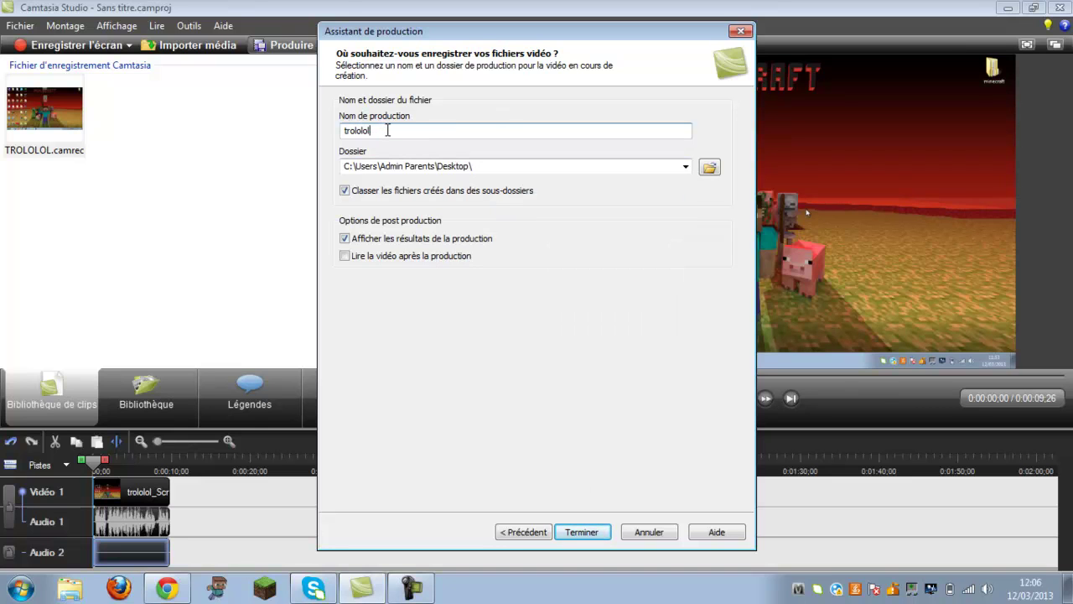
click(582, 532)
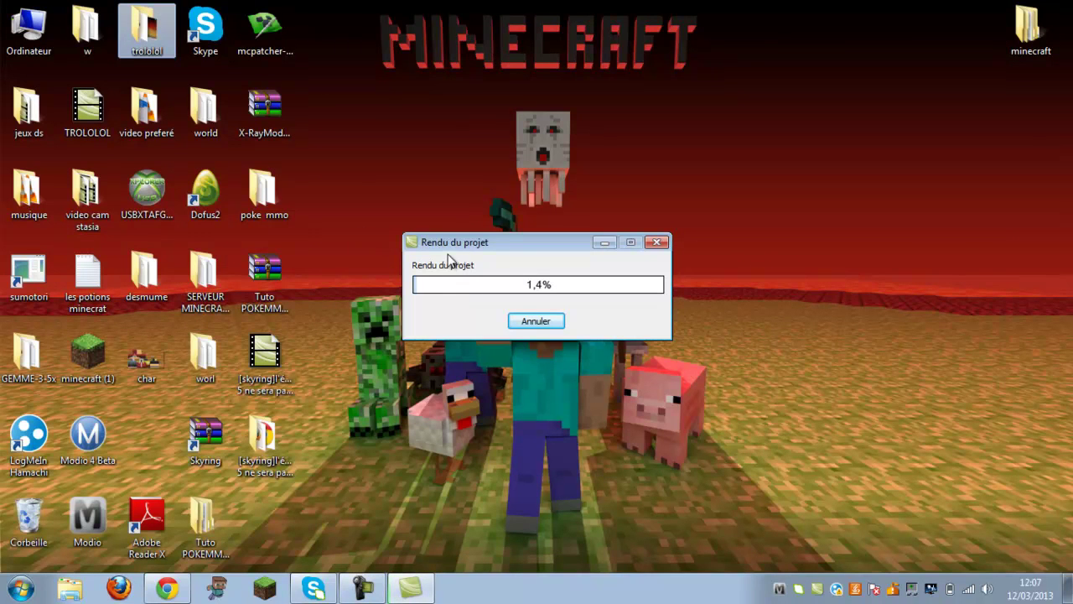
drag(513, 240, 451, 176)
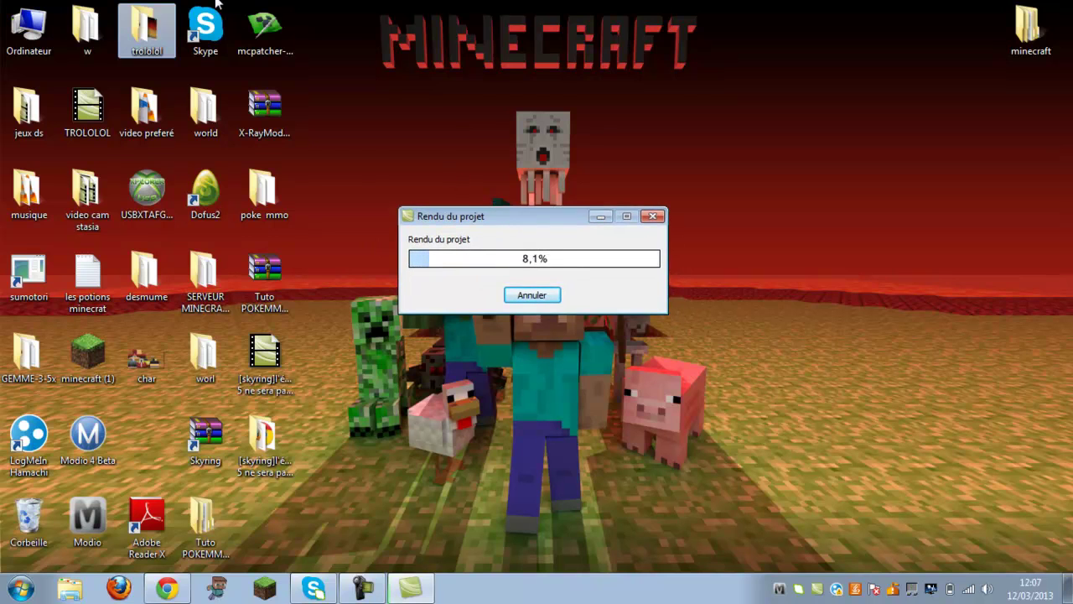
click(155, 30)
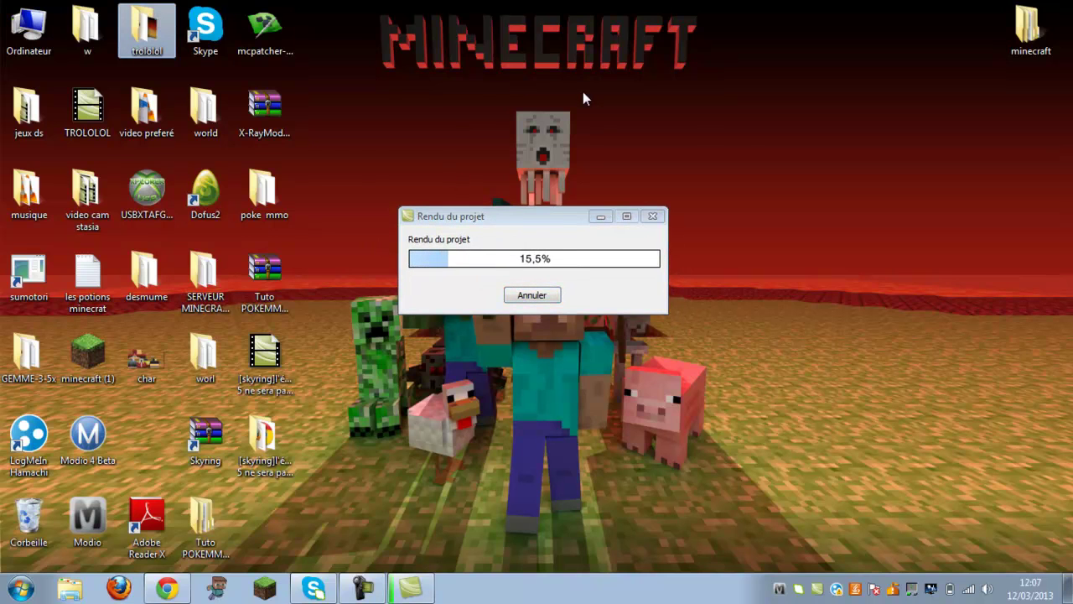
Move the trololol folder to an empty area of the desktop, then view its contents and minimise the window
drag(744, 132, 744, 110)
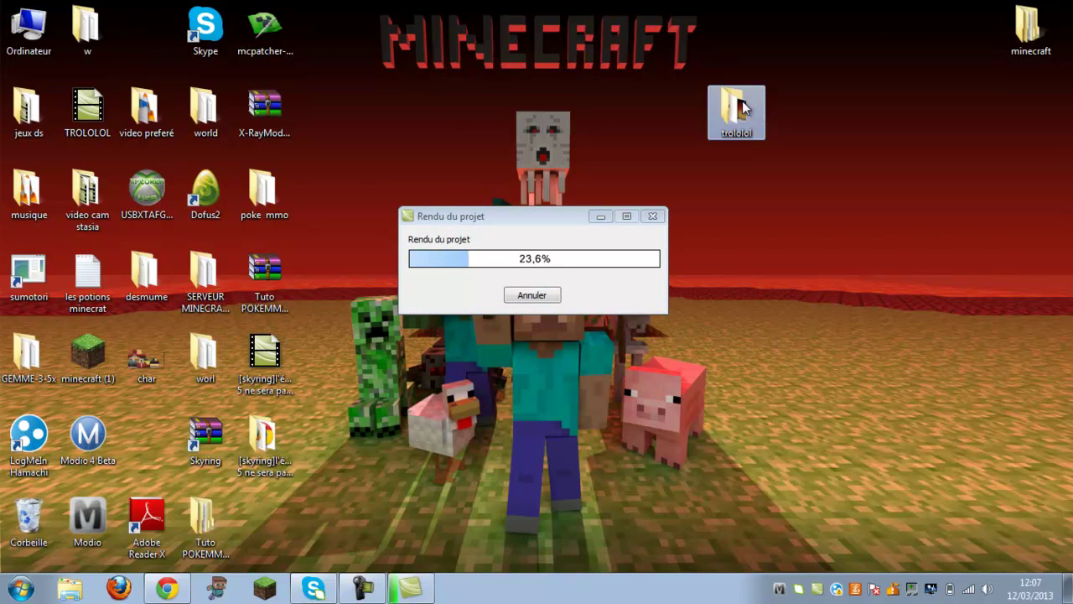
right_click(742, 102)
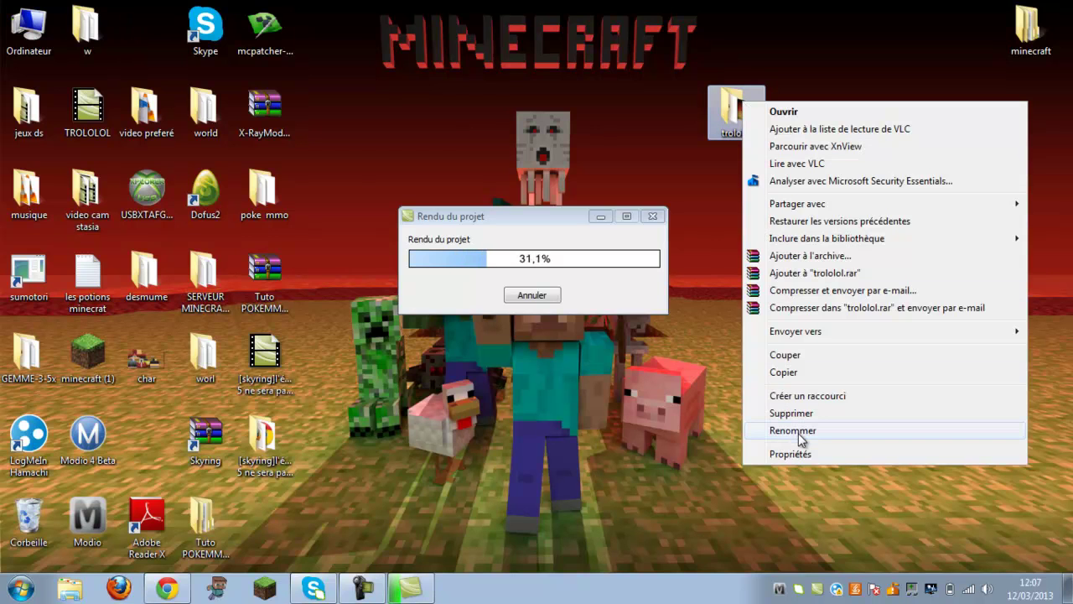
click(784, 112)
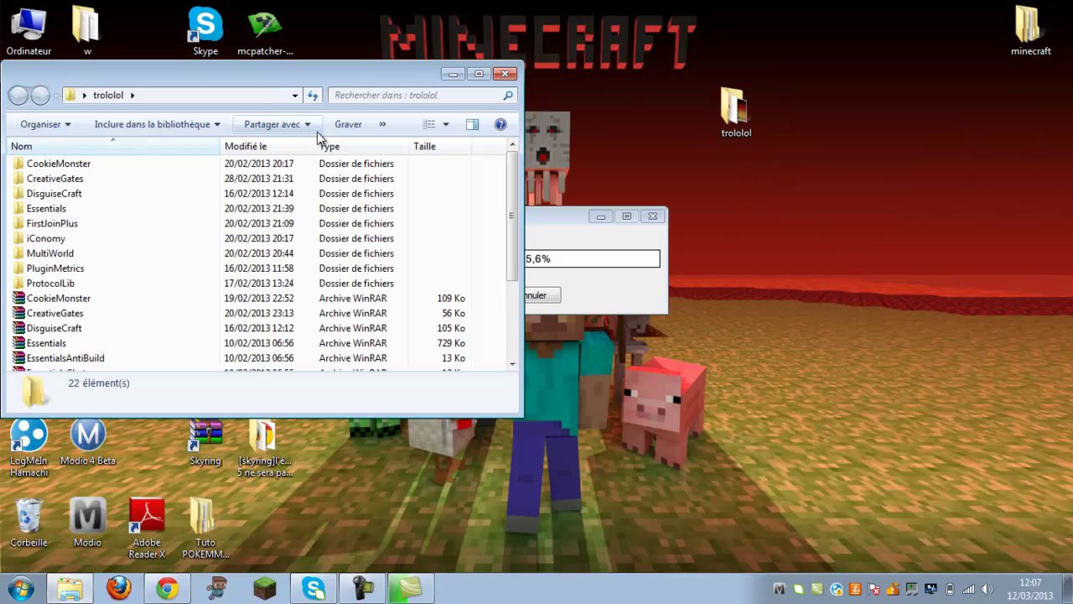
mouse_move(507, 191)
mouse_down()
mouse_move(508, 285)
mouse_move(496, 167)
mouse_move(507, 207)
mouse_move(506, 177)
mouse_up()
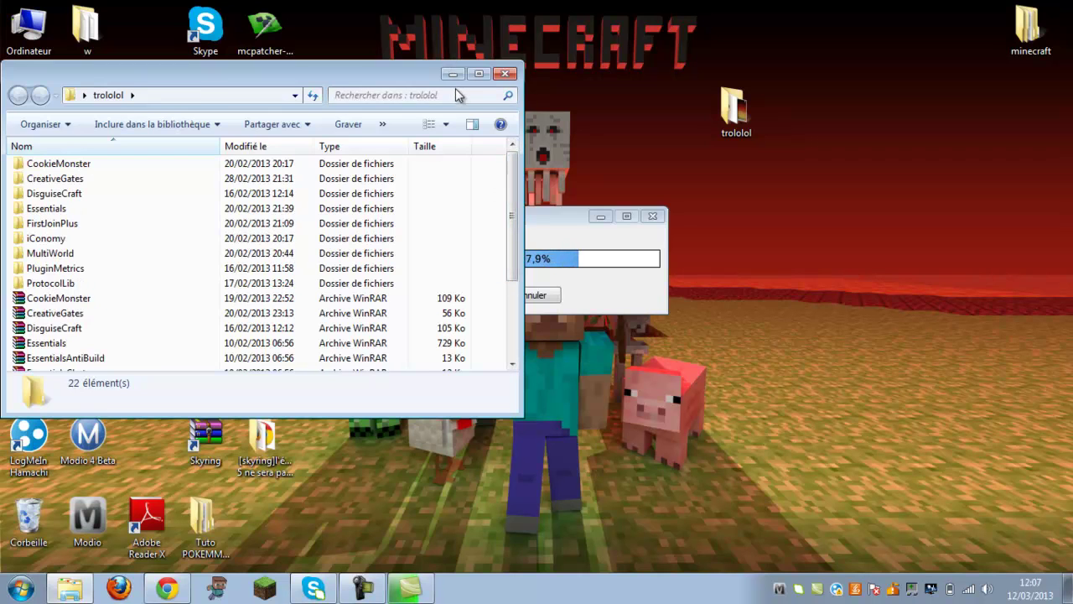
click(451, 75)
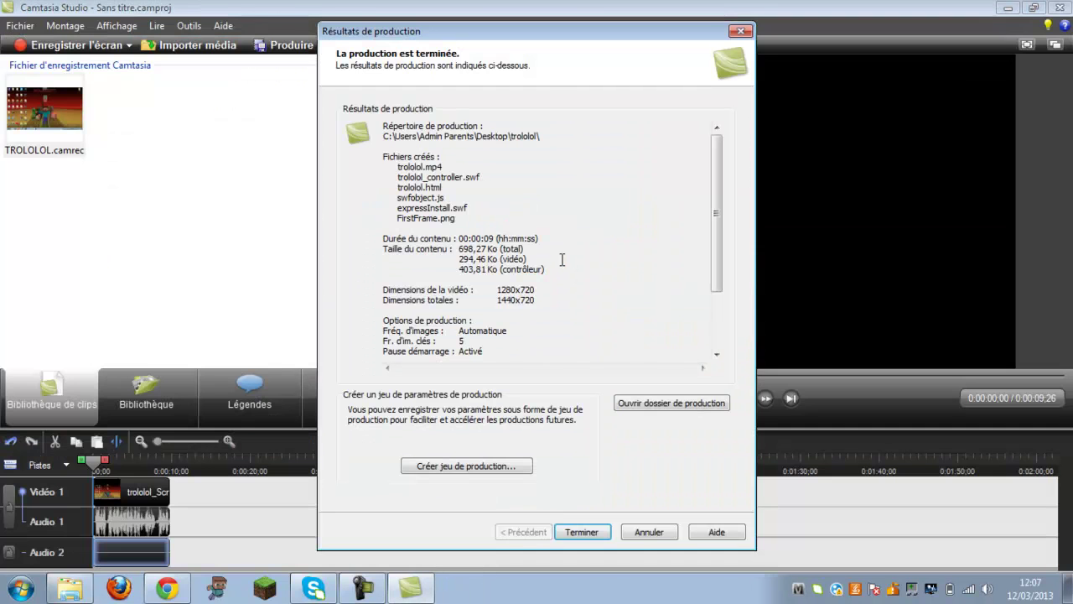
Finish the production and close Camtasia Studio, saving the project as trololol in Mes documents
click(579, 531)
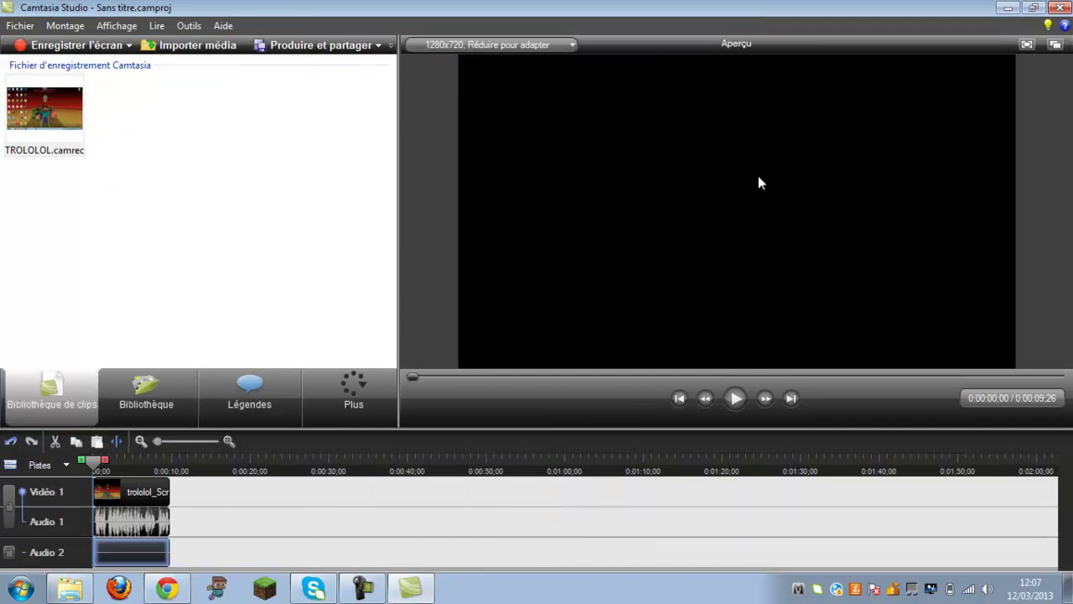
click(1060, 9)
click(532, 328)
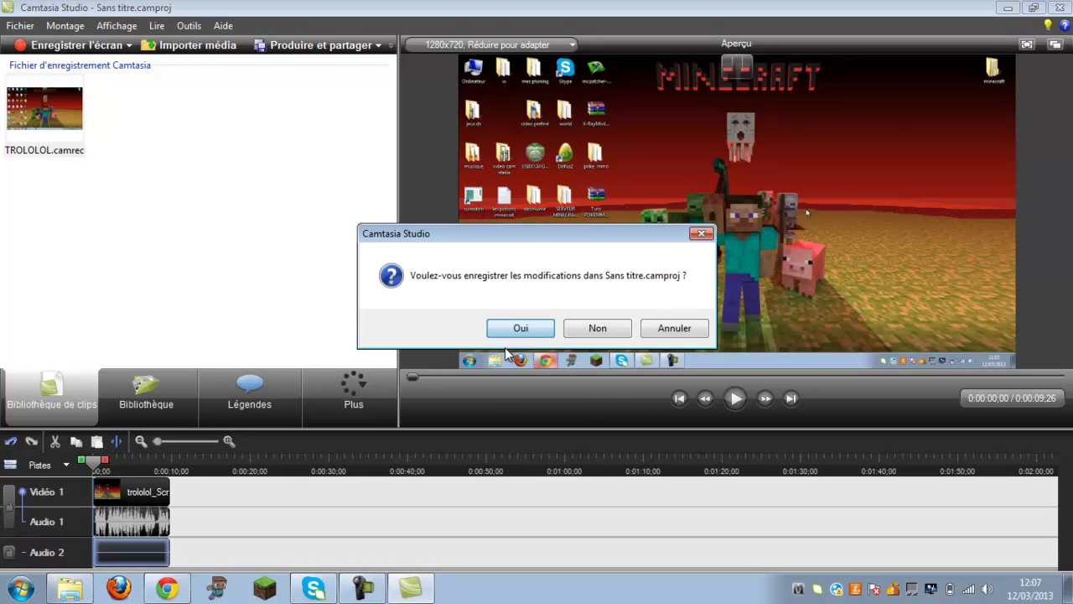
key(BackSpace)
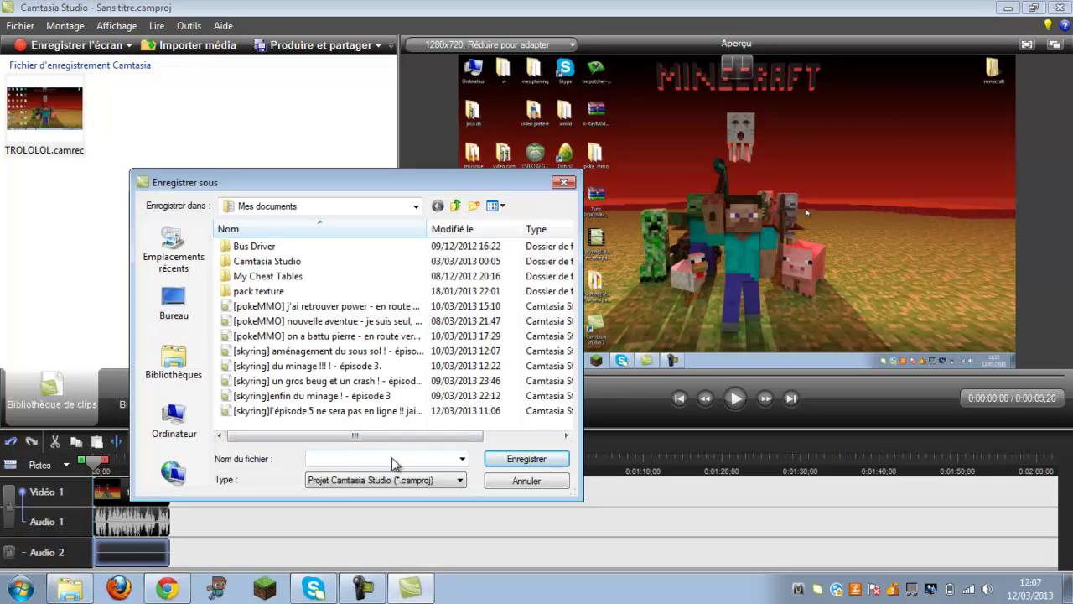
right_click(393, 459)
click(444, 310)
click(553, 461)
click(468, 390)
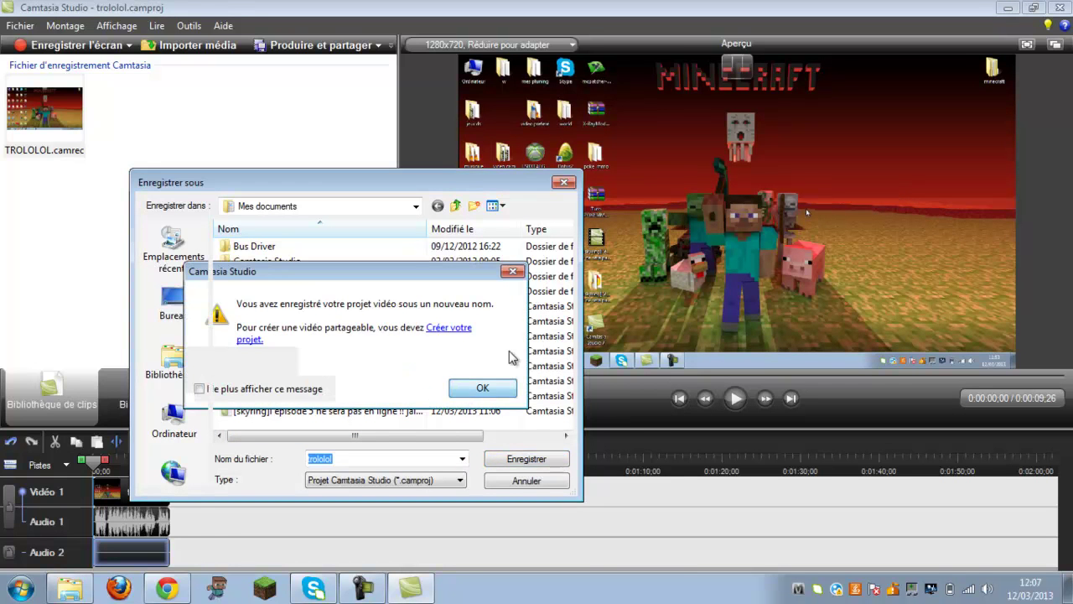
Play the produced trololol MP4 from the trololol desktop folder in VLC, then close the player and the folder
double_click(738, 108)
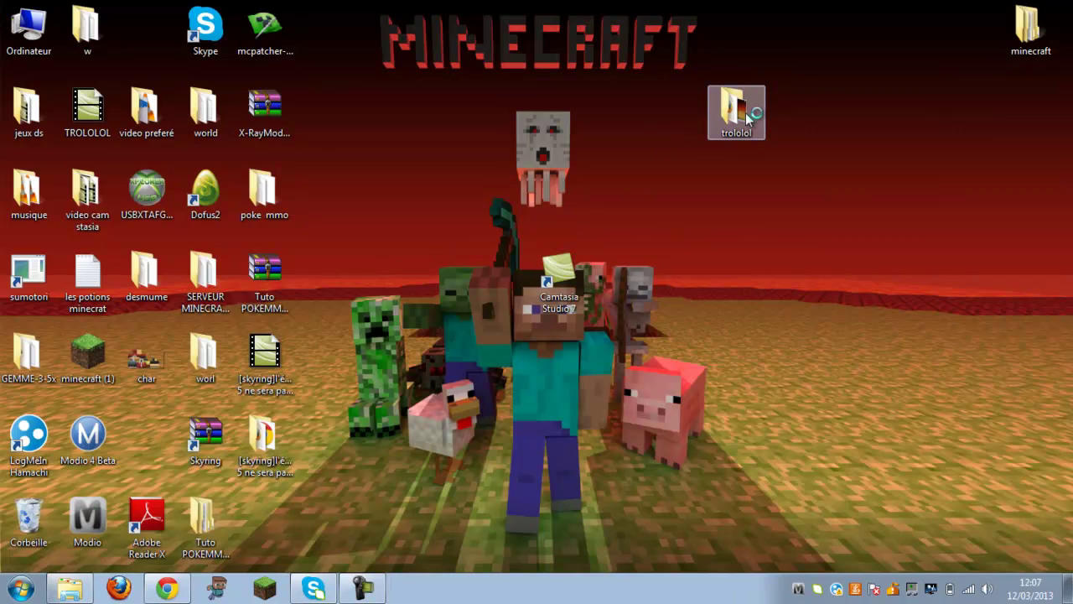
drag(515, 196, 513, 312)
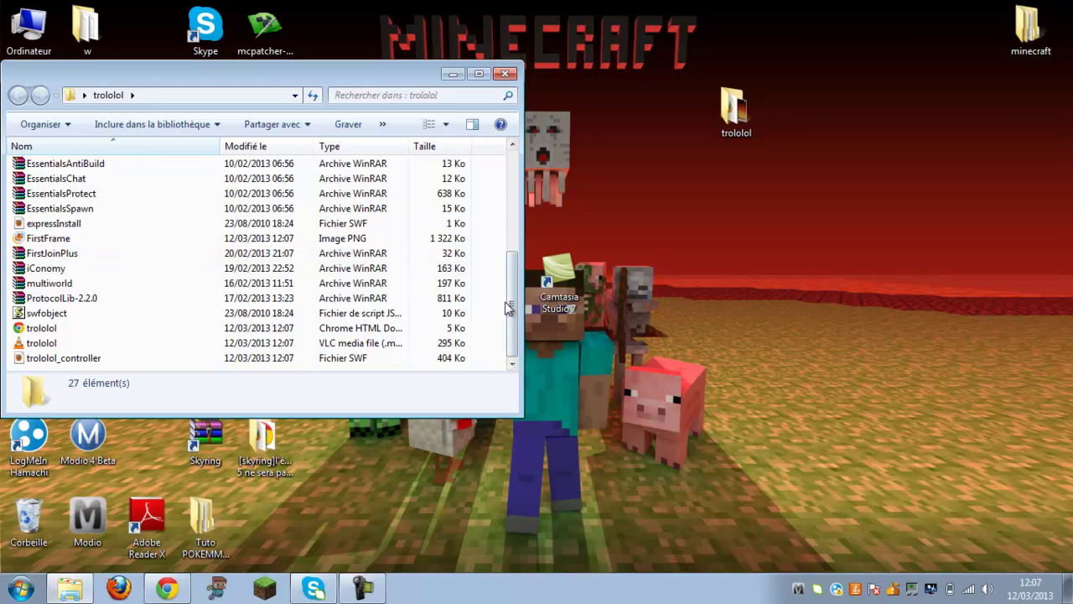
drag(518, 286, 505, 332)
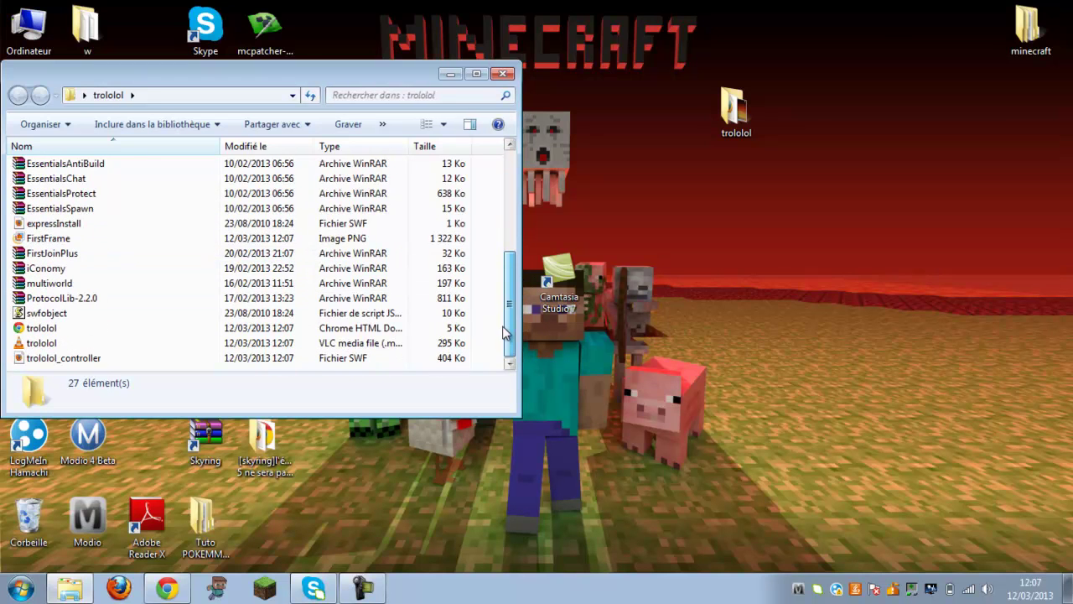
click(237, 350)
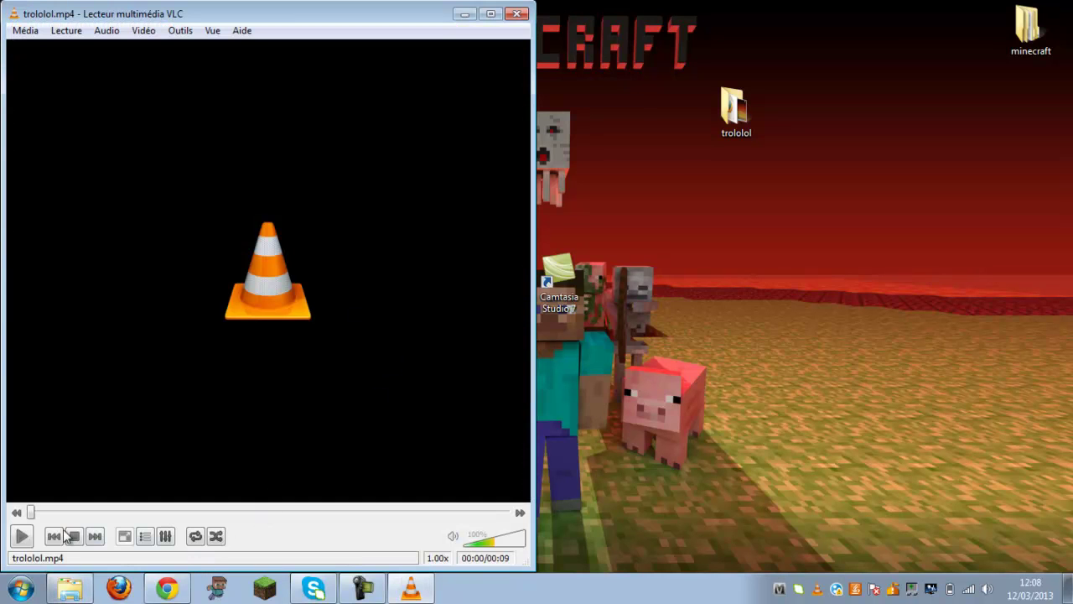
click(20, 537)
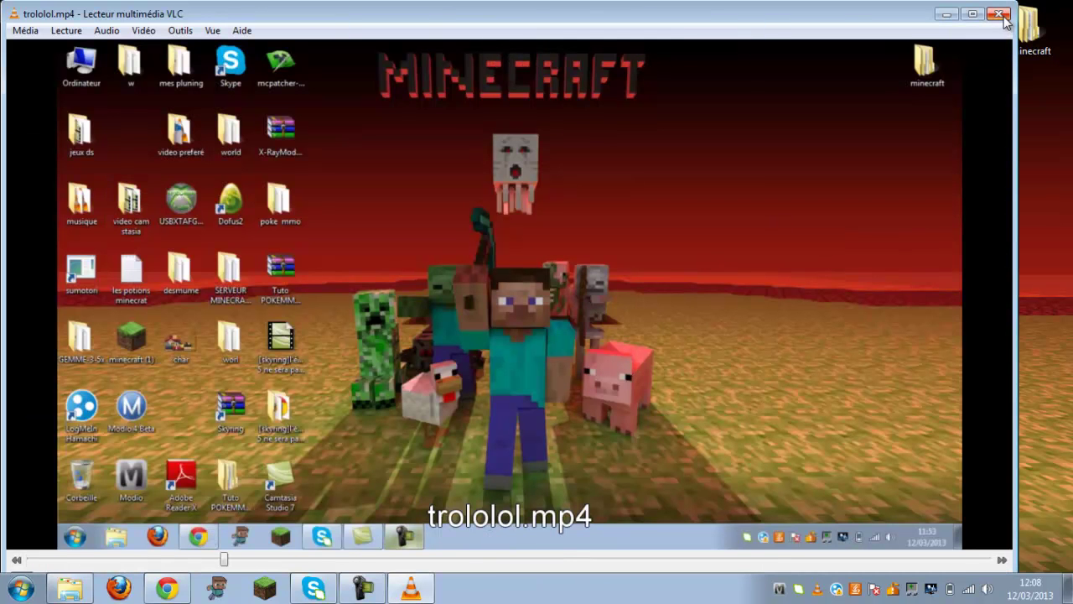
click(1000, 15)
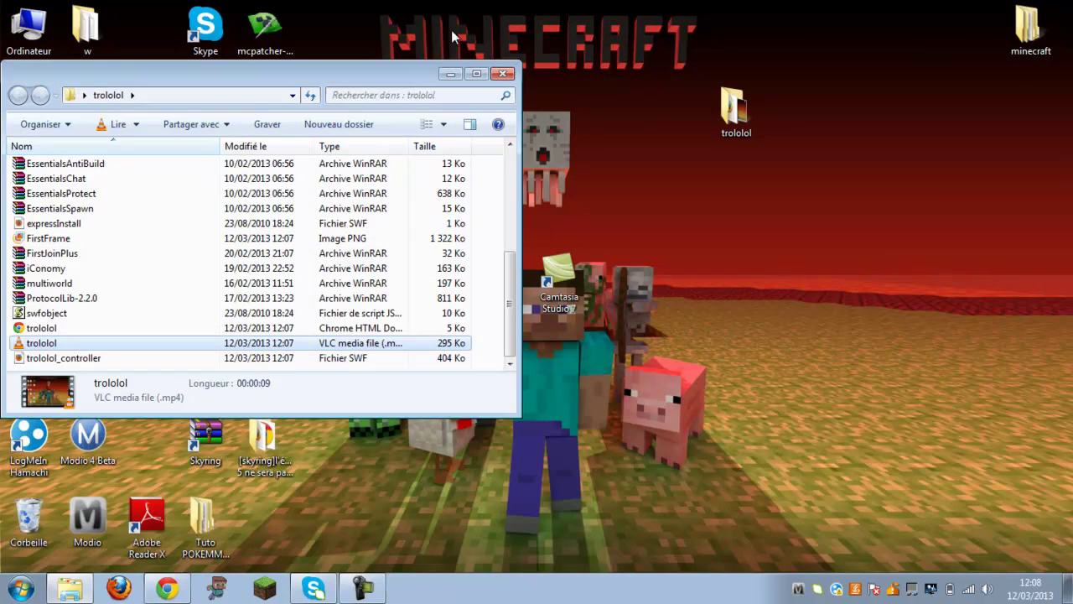
drag(410, 79, 422, 99)
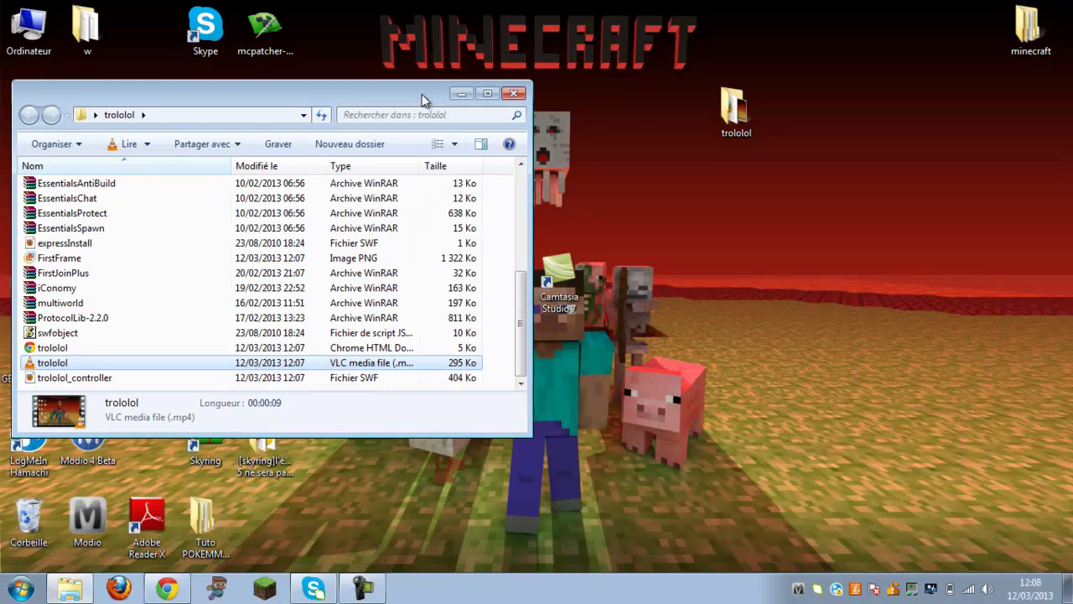
click(513, 93)
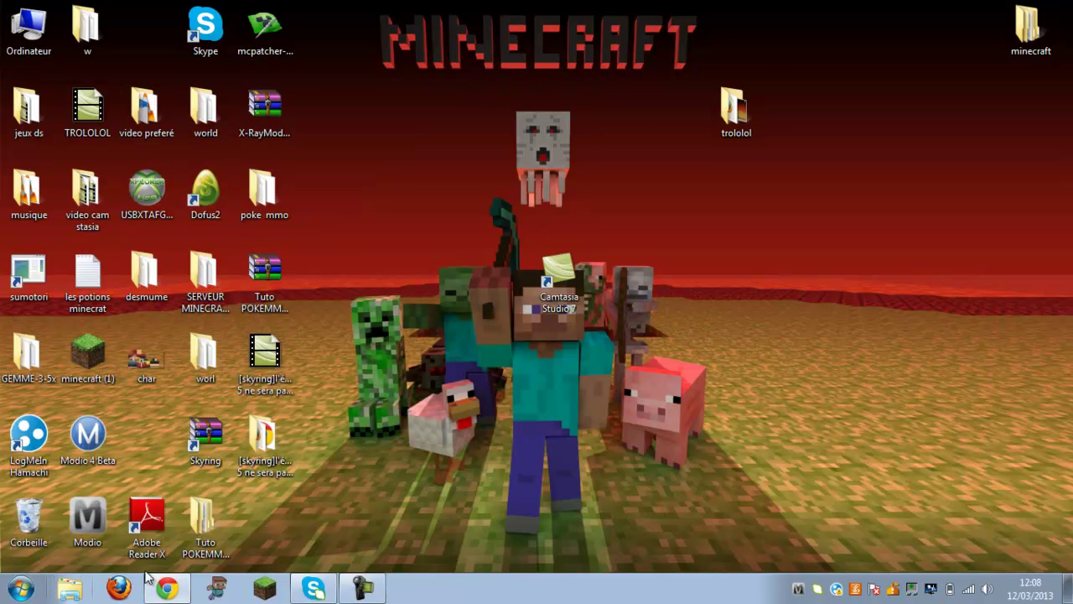
Switch to Chrome and open YouTube's video upload page in a new tab
click(168, 588)
click(476, 9)
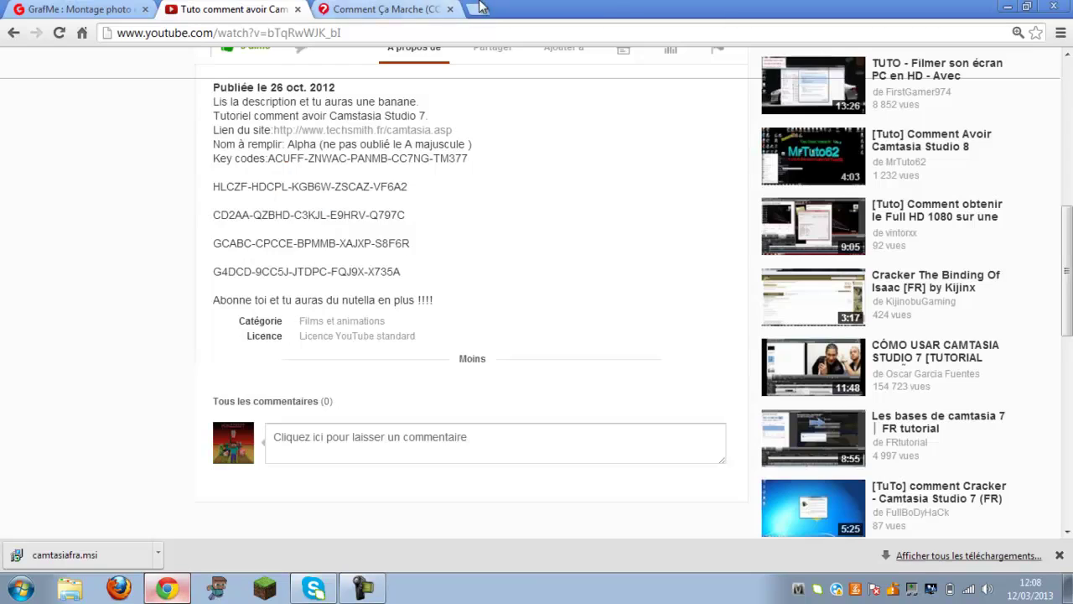
text(youtube)
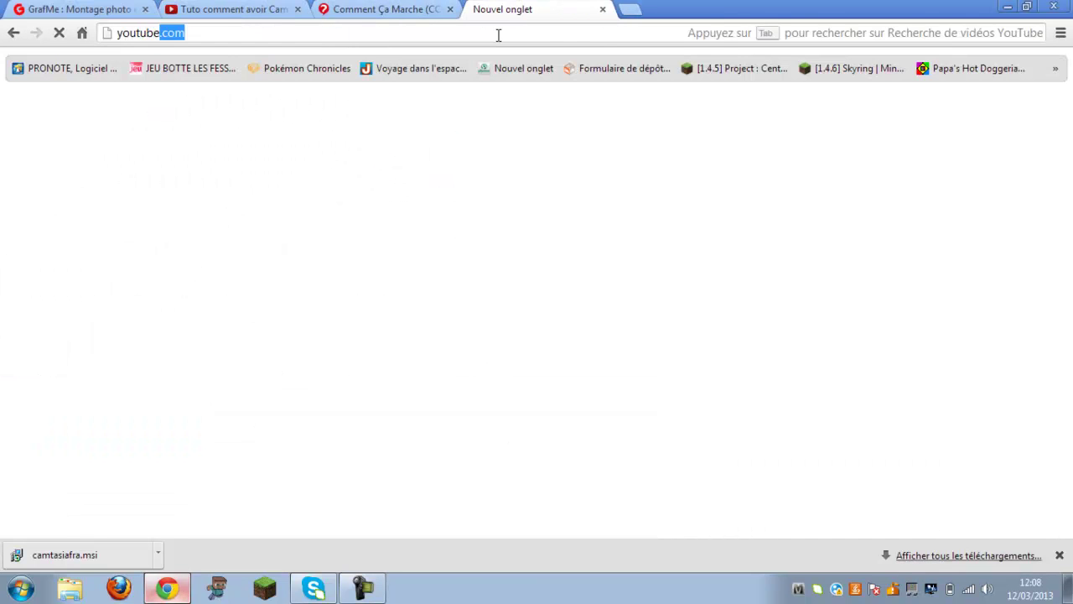
key(Return)
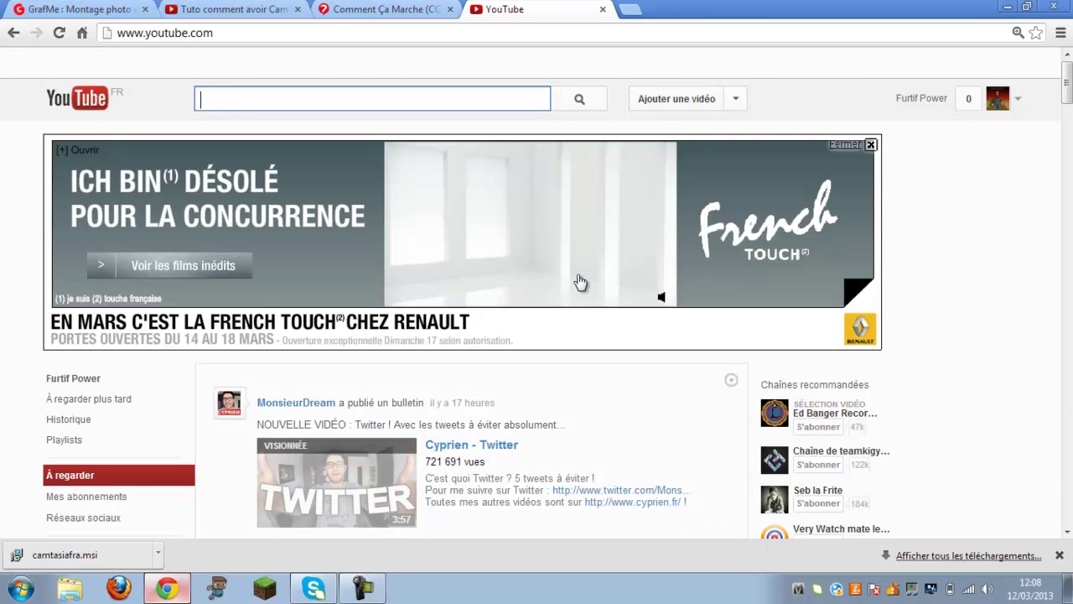
click(703, 102)
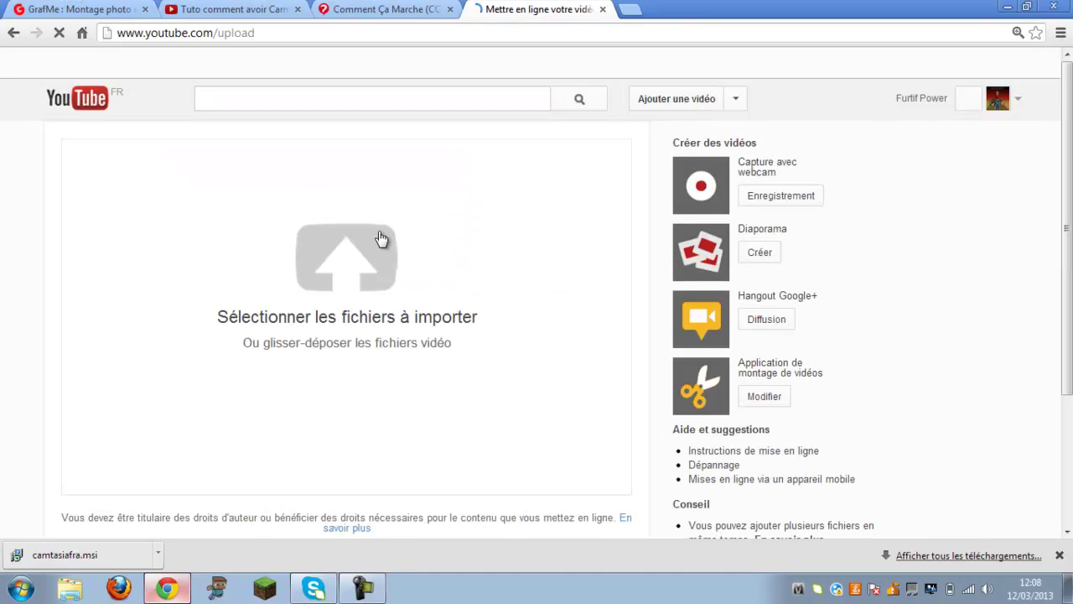
Upload the trololol MP4 video file from the trololol folder on the desktop
click(379, 239)
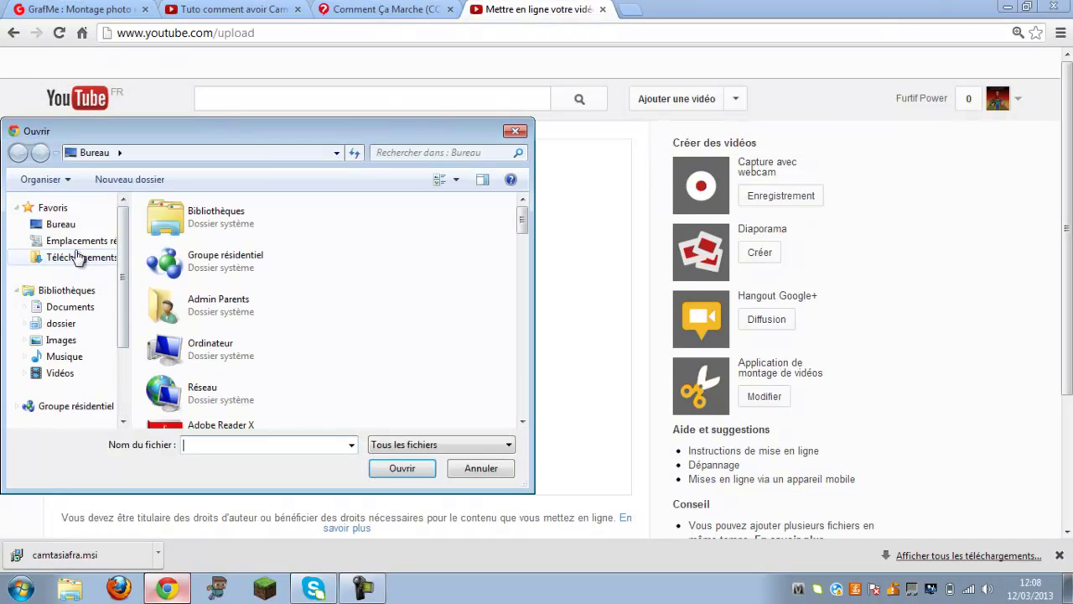
click(60, 224)
drag(519, 237, 524, 297)
click(194, 329)
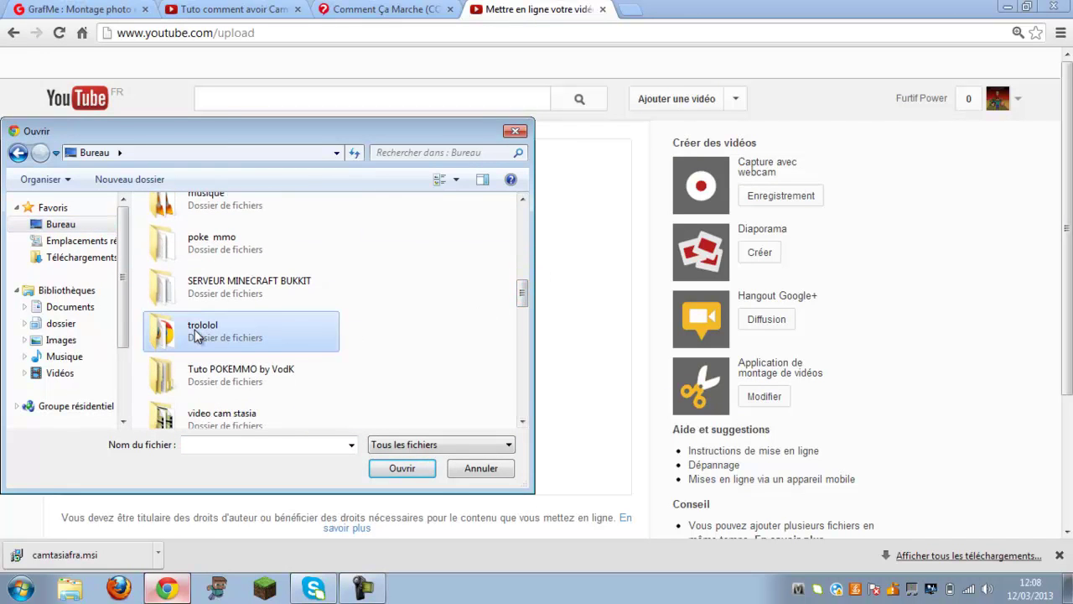
click(404, 470)
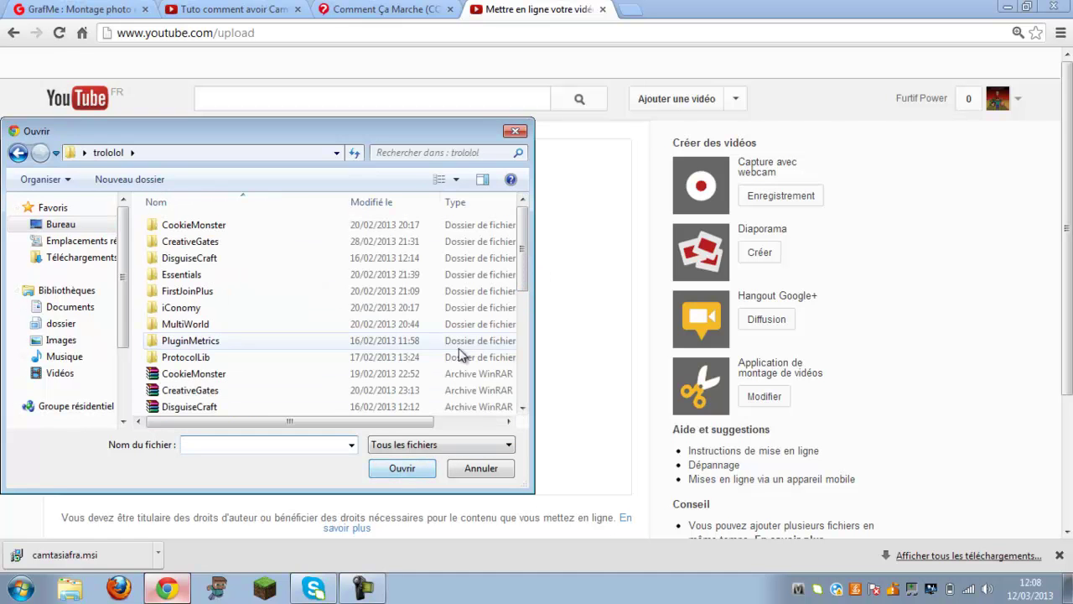
drag(524, 260, 525, 369)
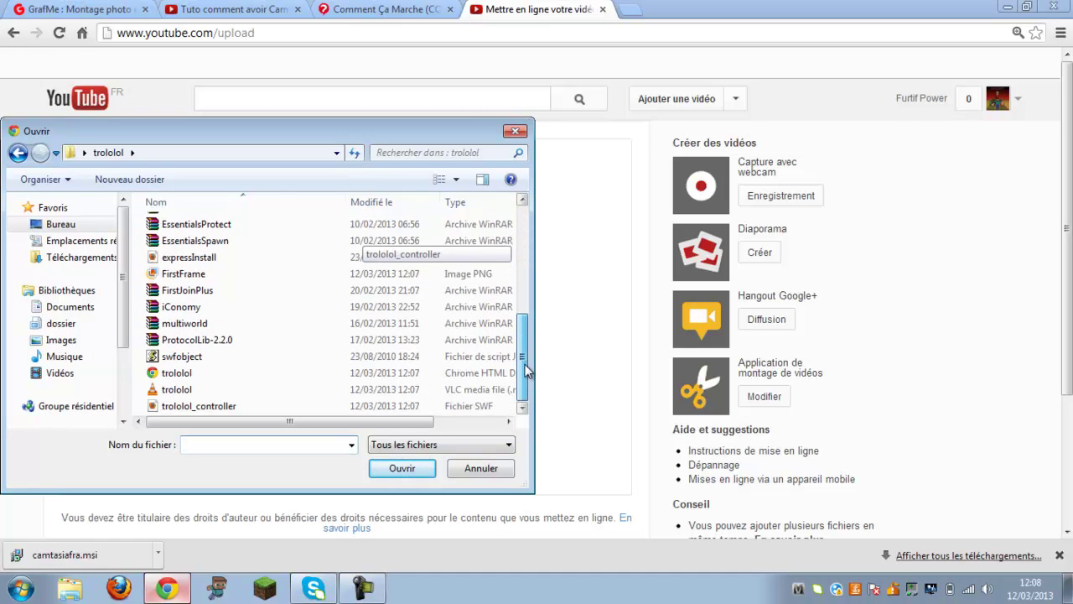
double_click(277, 389)
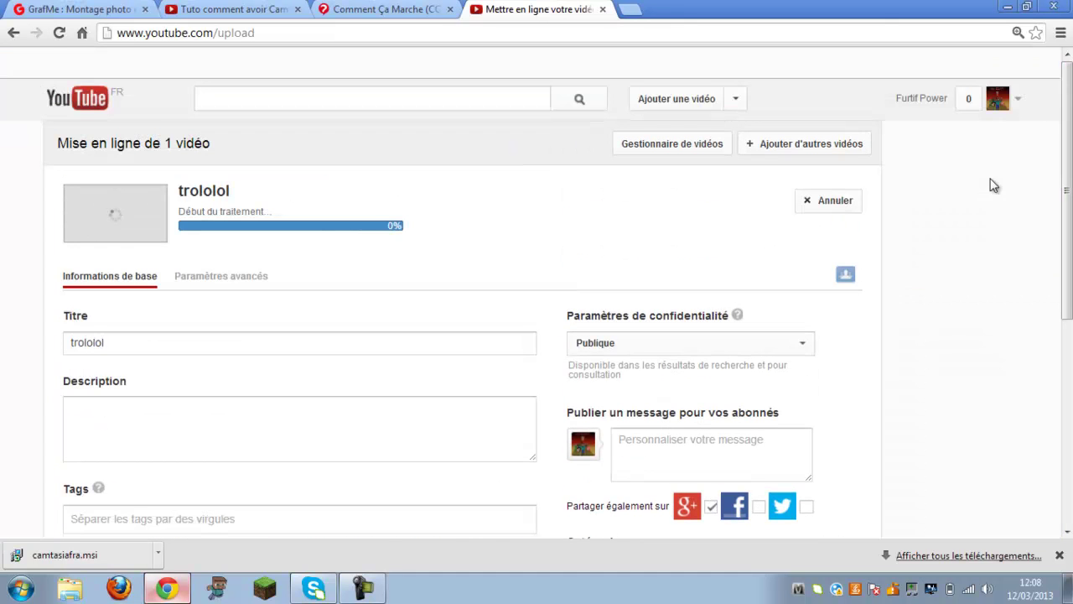
Set the video's category to Jeux vidéo et autres and enter the description "moi en faisant trololol"
scroll(867, 332, down, 3)
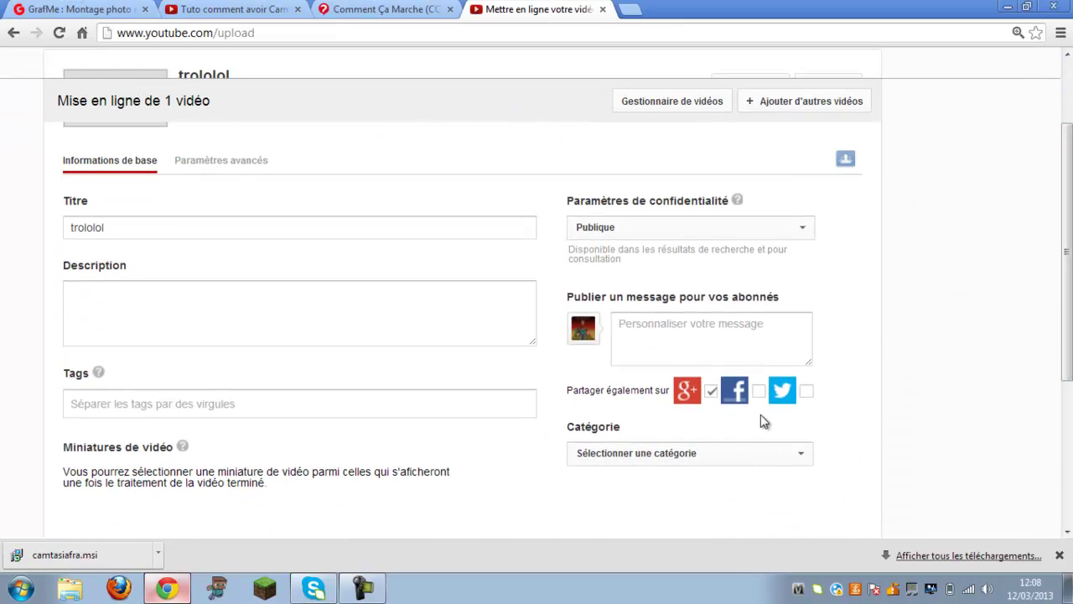
click(802, 459)
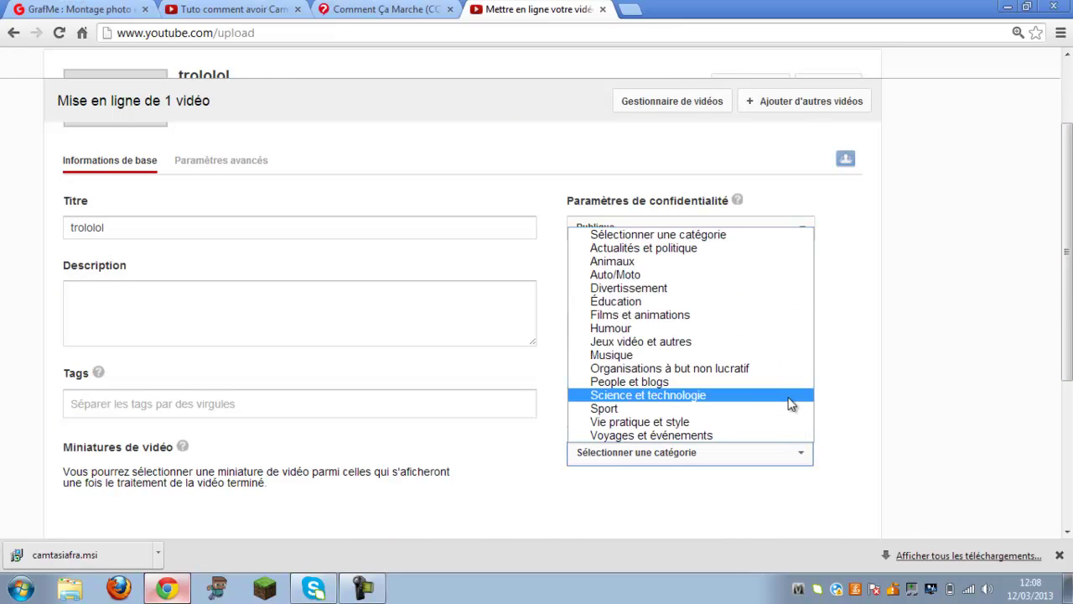
click(757, 344)
click(278, 327)
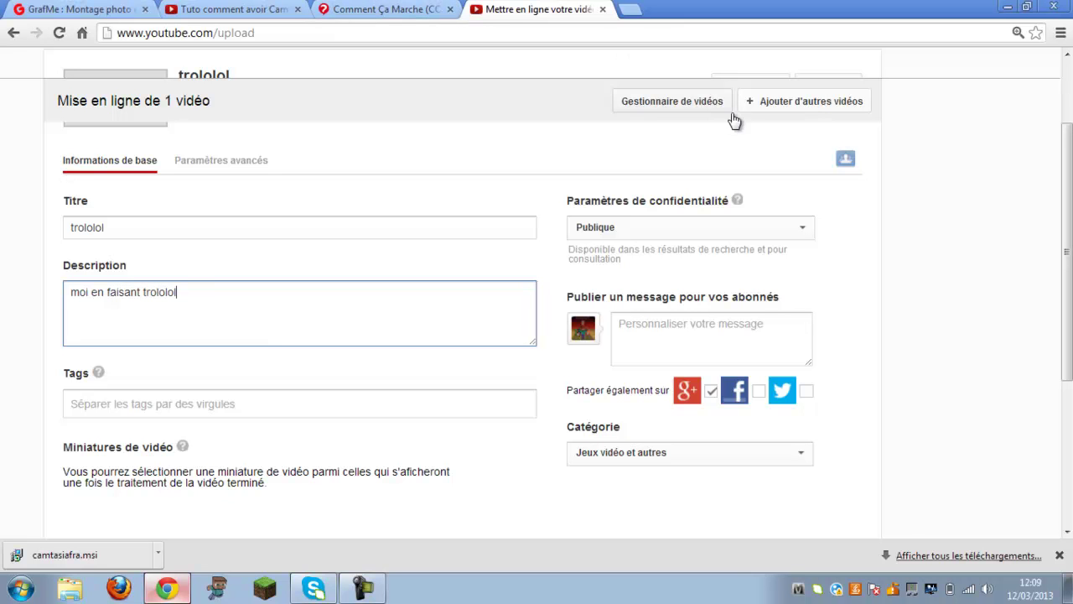
scroll(1071, 151, up, 3)
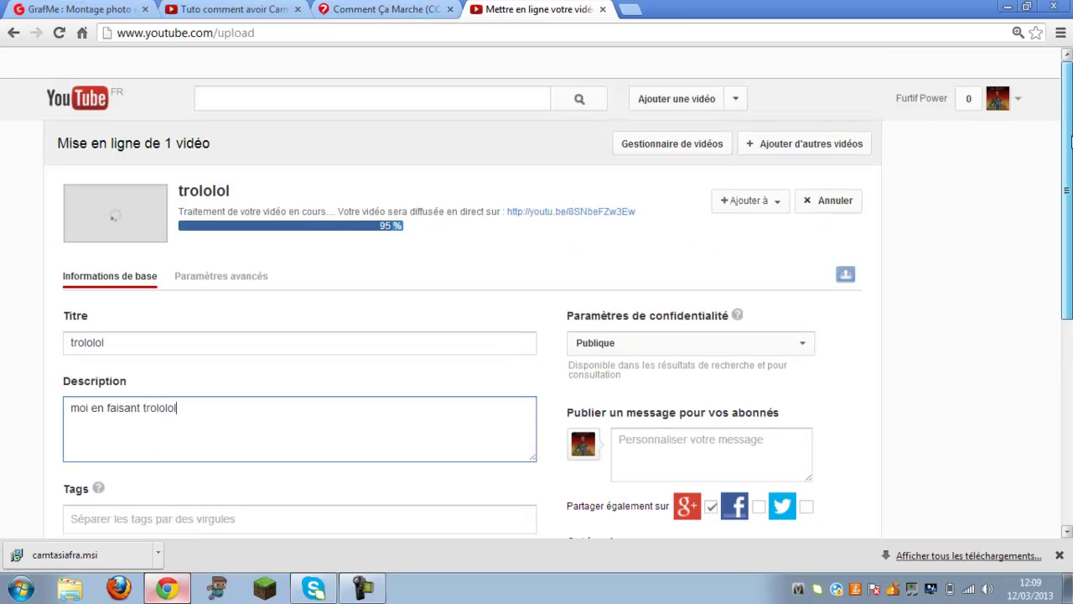
Visit the channel page, then open the video manager's list of uploaded videos
click(1019, 103)
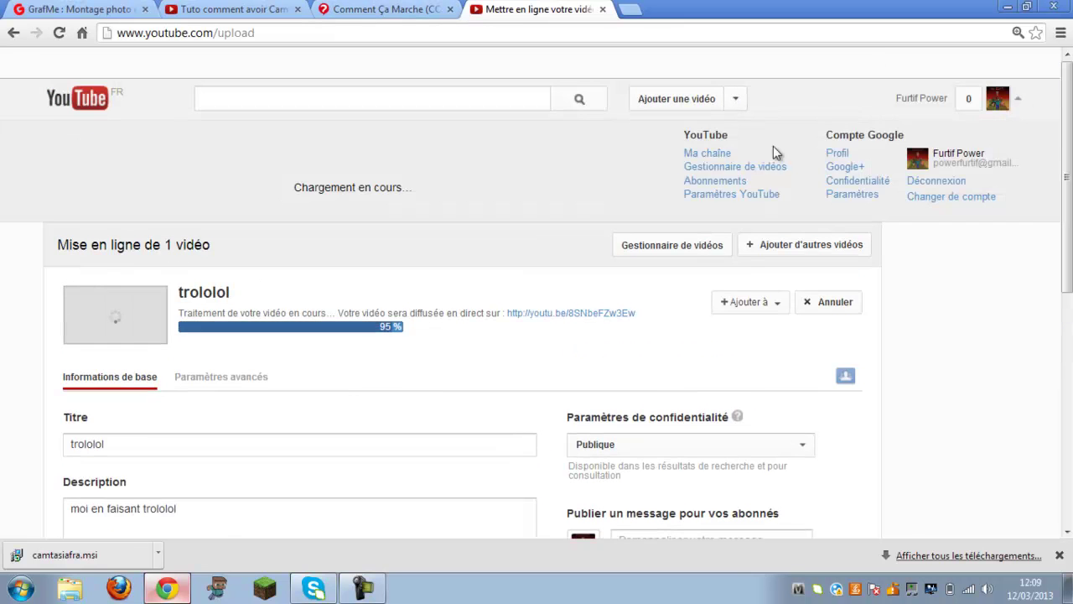
click(726, 155)
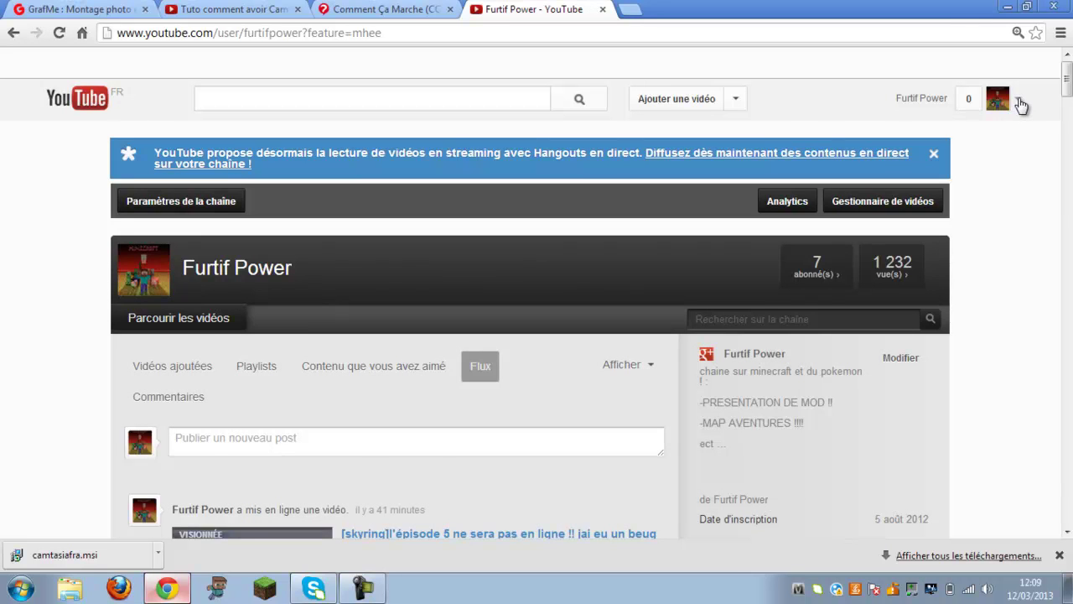
click(1016, 101)
click(715, 174)
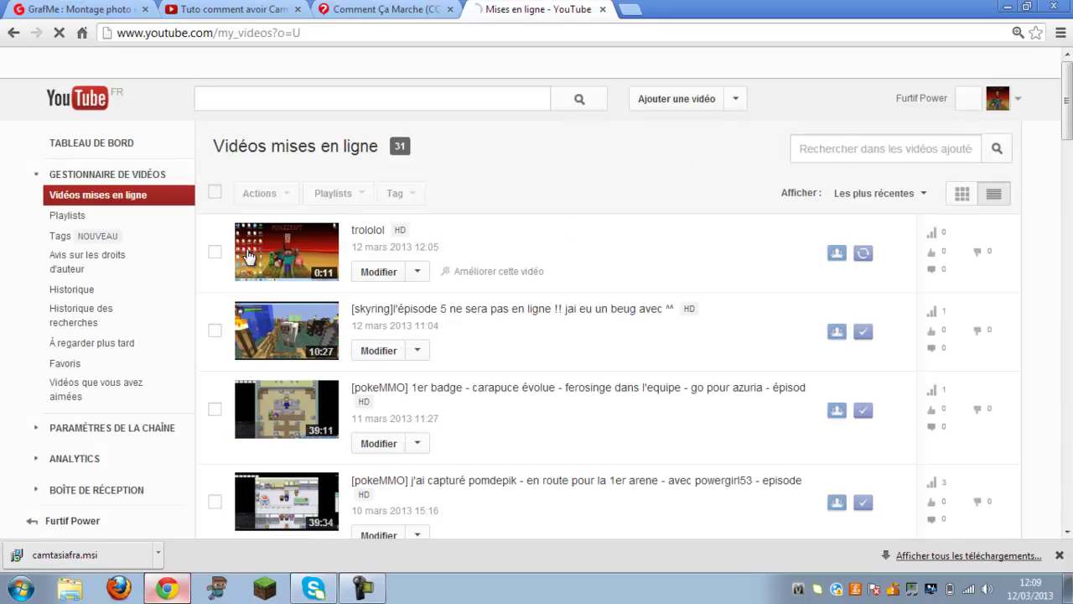
Delete the trololol video from the list of uploaded videos and confirm the deletion
click(216, 251)
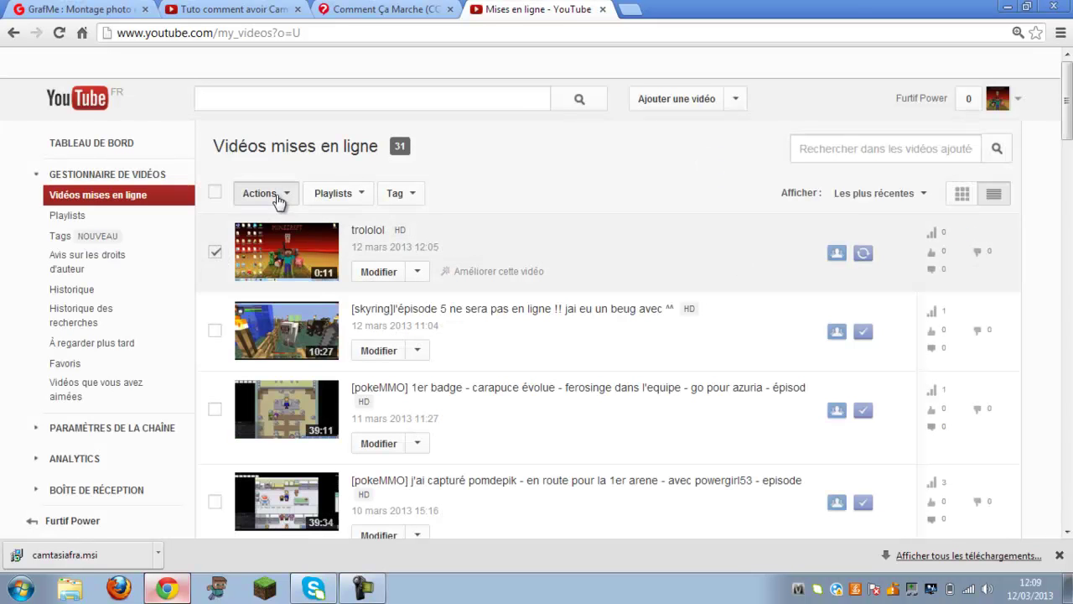
click(276, 201)
click(300, 222)
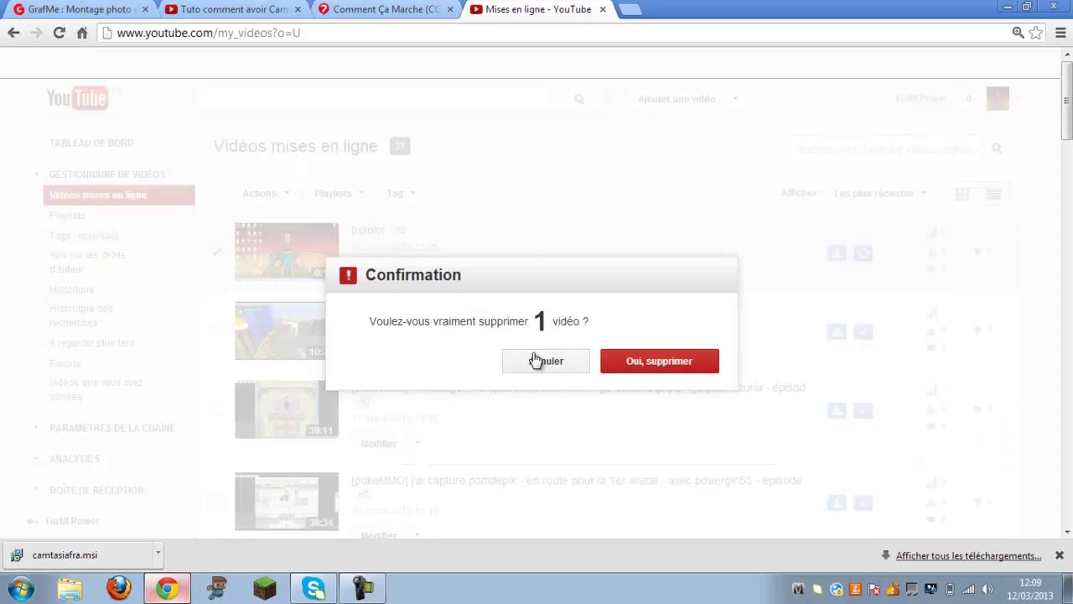
click(607, 369)
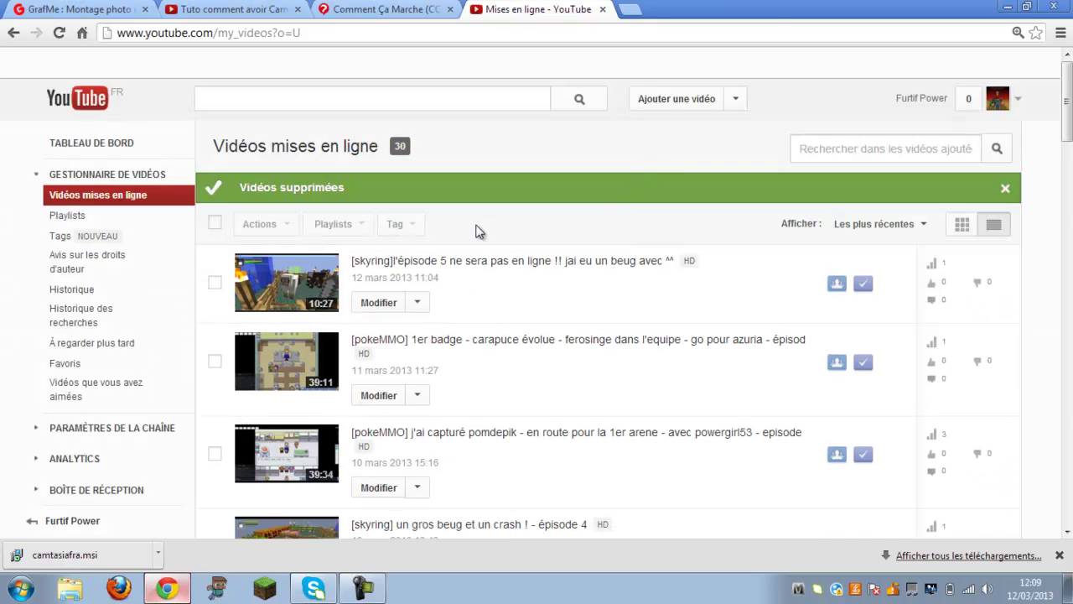
Close the YouTube page and the browser window, and launch Camtasia Studio 7 from the desktop
click(602, 10)
click(1055, 6)
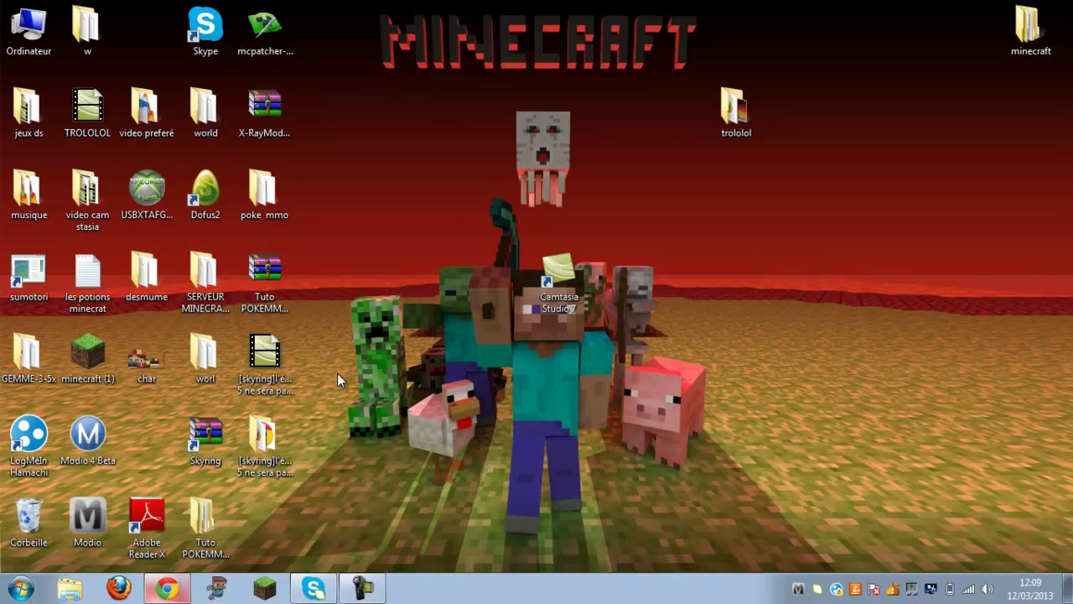
click(572, 285)
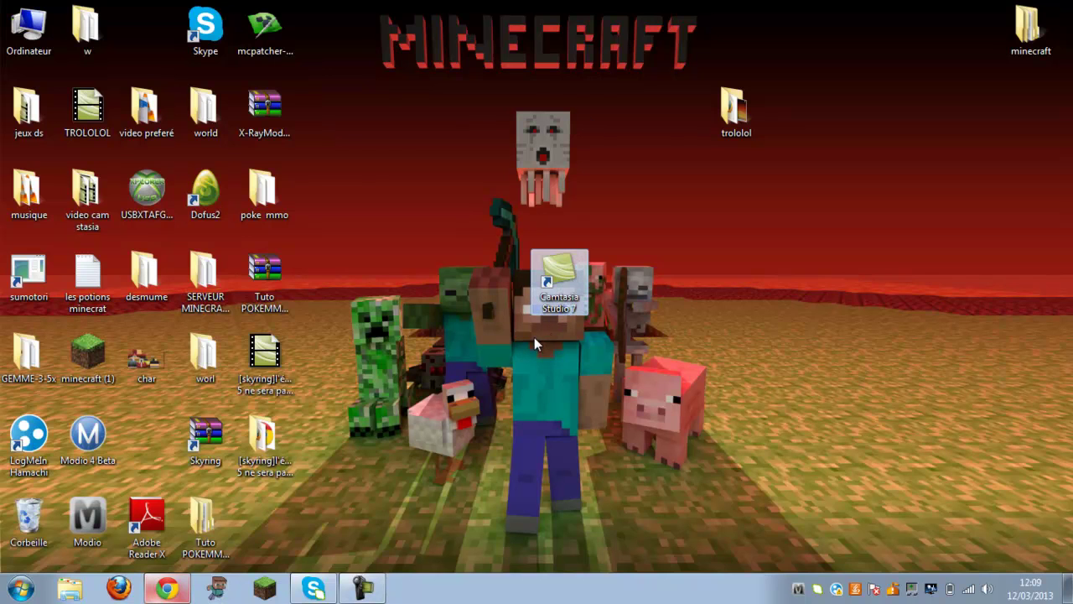
double_click(567, 295)
click(421, 467)
click(574, 296)
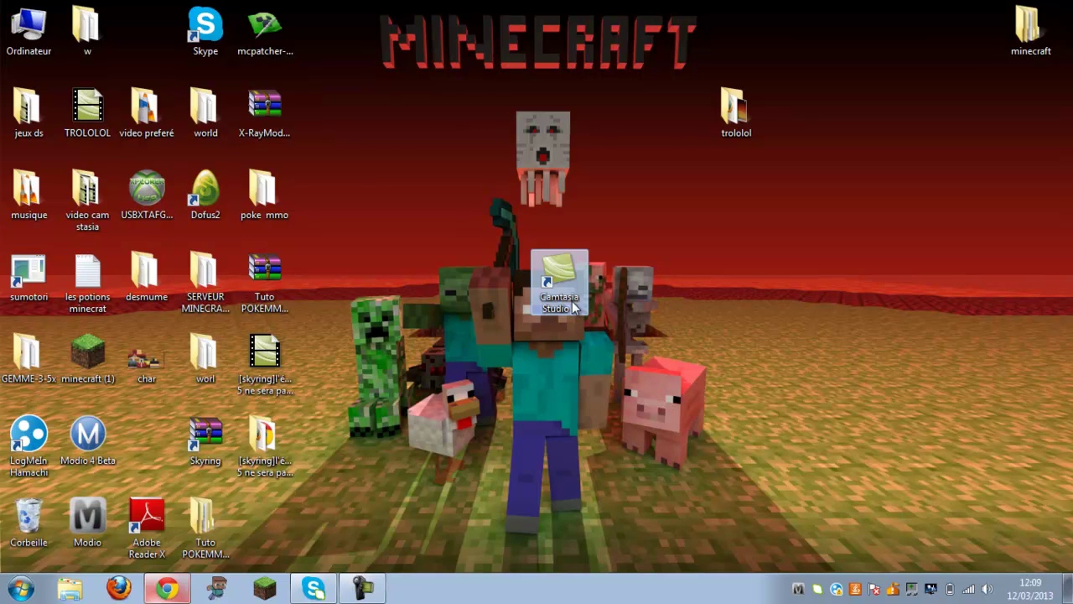
click(517, 485)
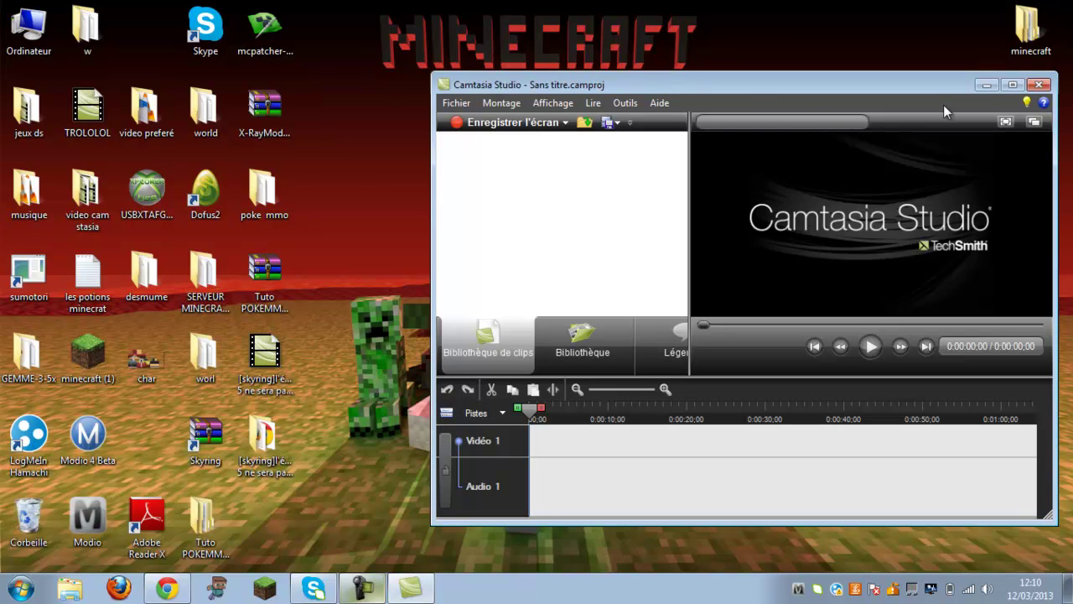
Import the TROLOLOL recording from the desktop into Camtasia Studio's clip library
click(1017, 84)
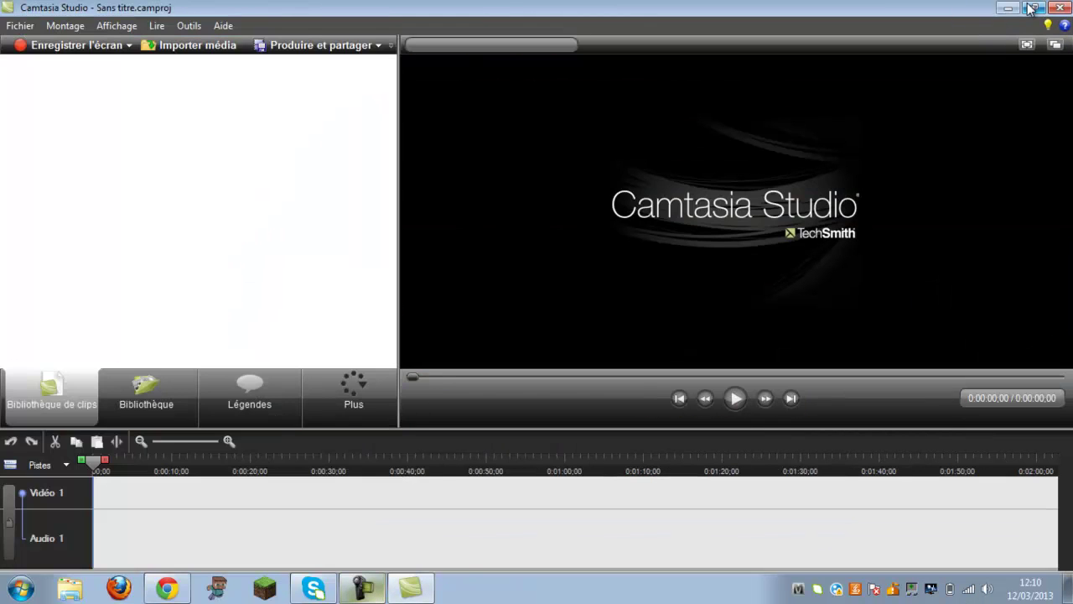
click(1030, 8)
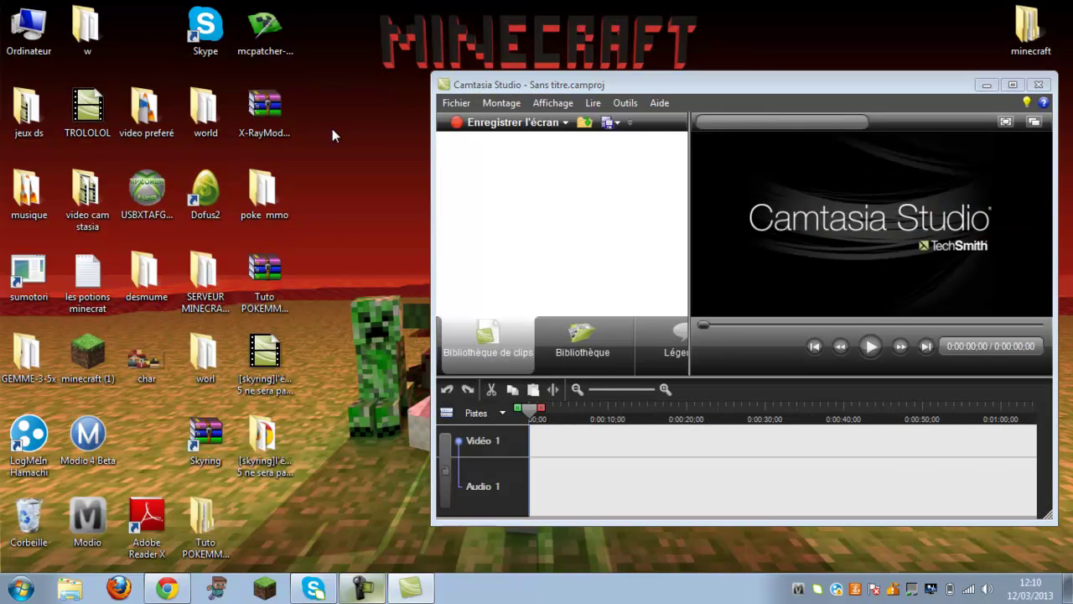
drag(380, 144, 380, 140)
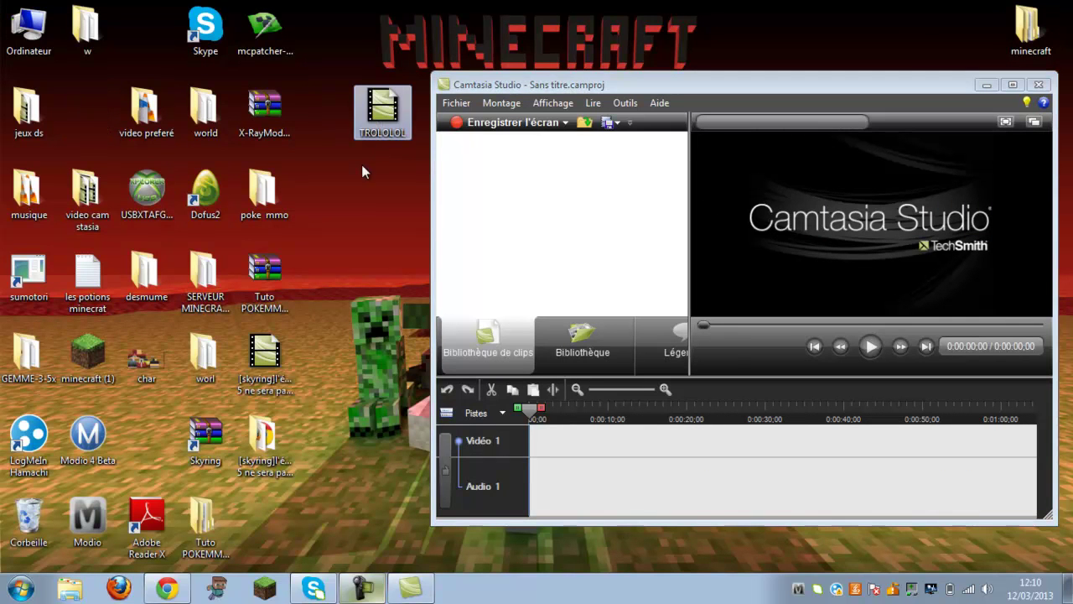
drag(509, 214, 509, 214)
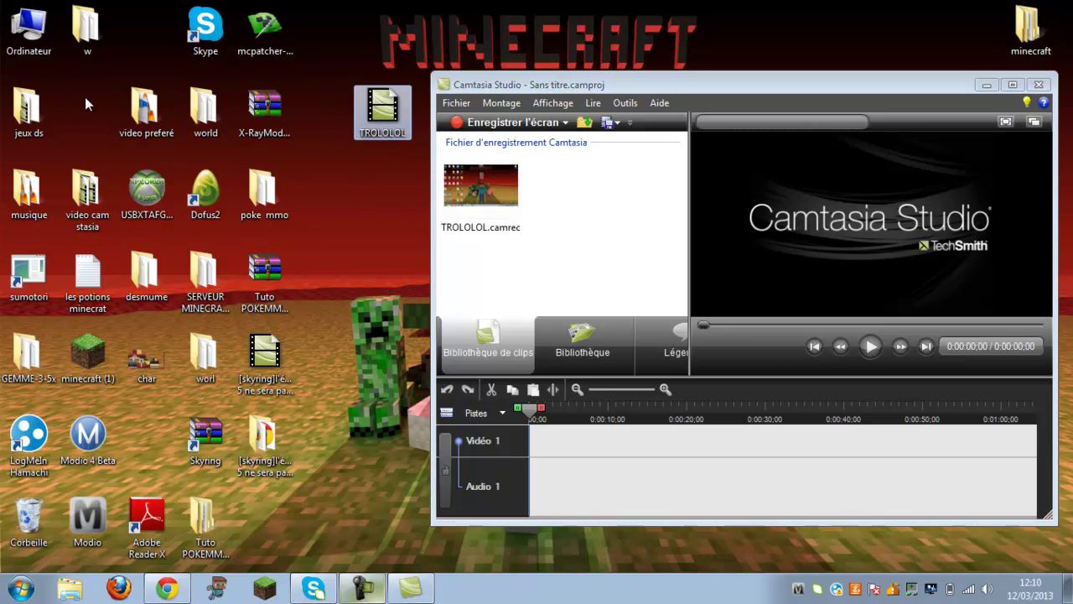
Add TROLOLOL.camrec to the start of the timeline with the 1280 x 720 YouTube et HD dimensions
click(1012, 85)
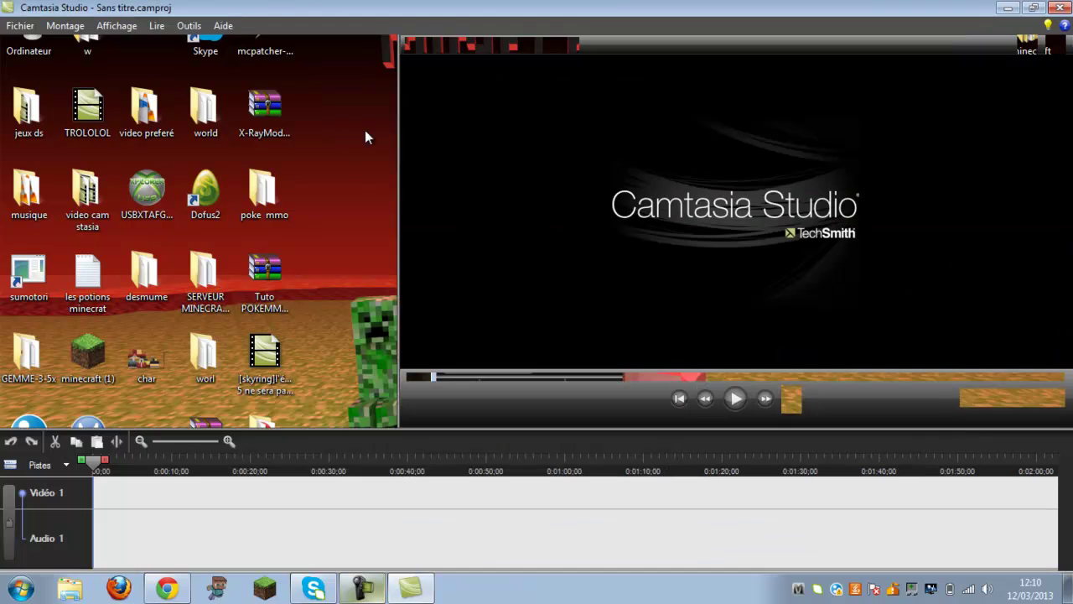
drag(45, 114, 195, 522)
click(541, 310)
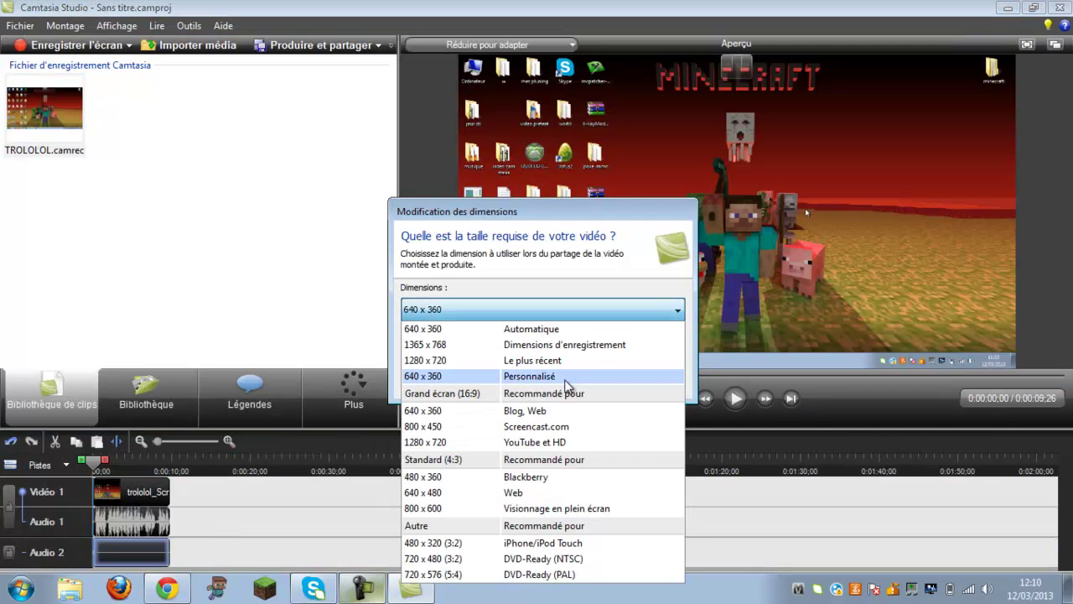
click(563, 441)
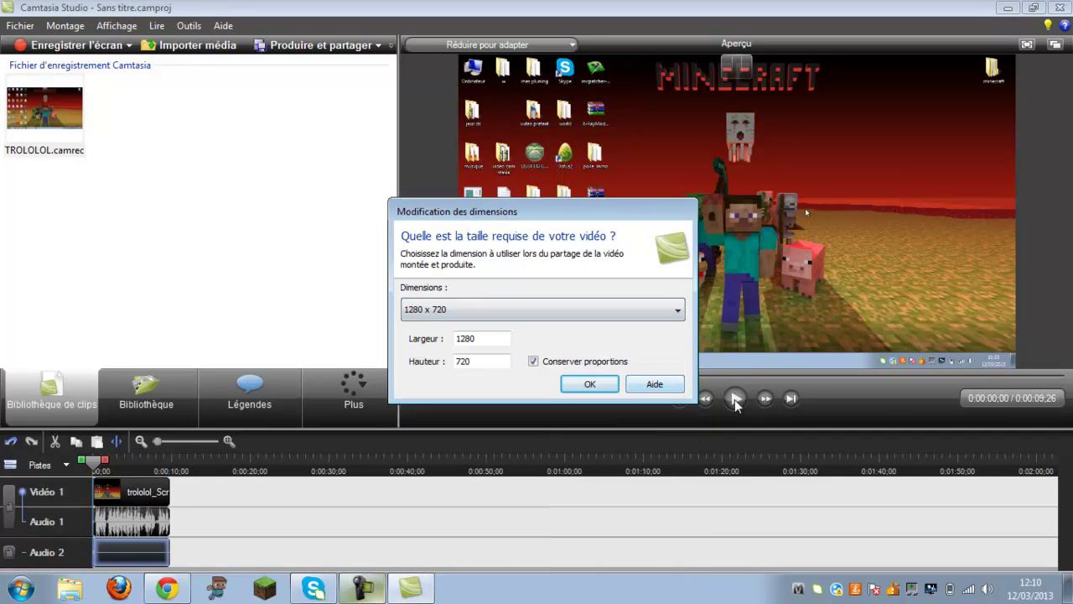
click(590, 384)
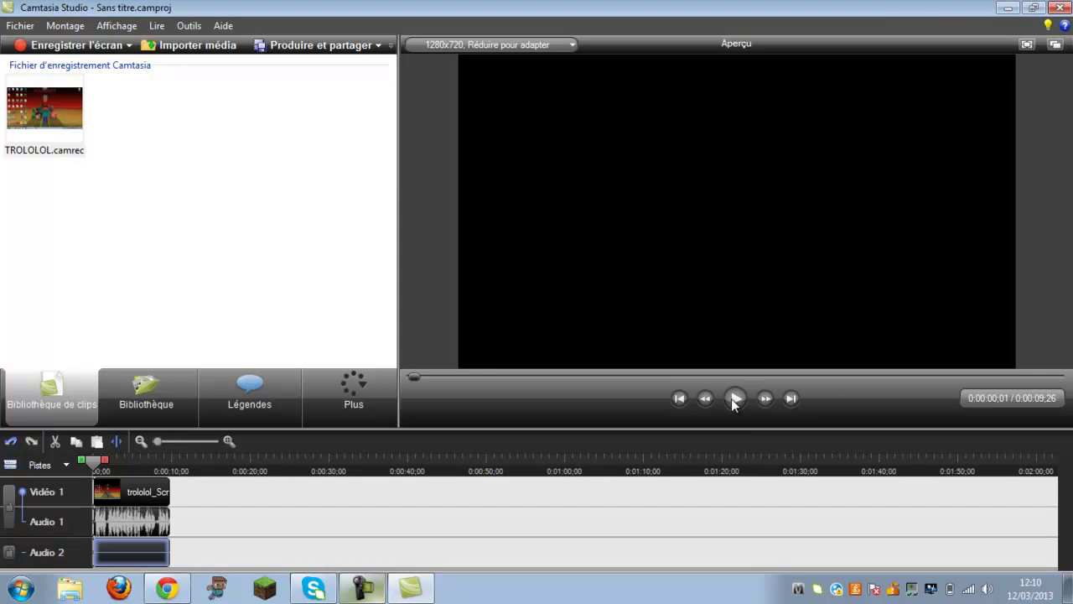
Lower the volume of the TROLOLOL clip on the Audio 1 track and preview the sound
click(735, 400)
key(ctrl+Home)
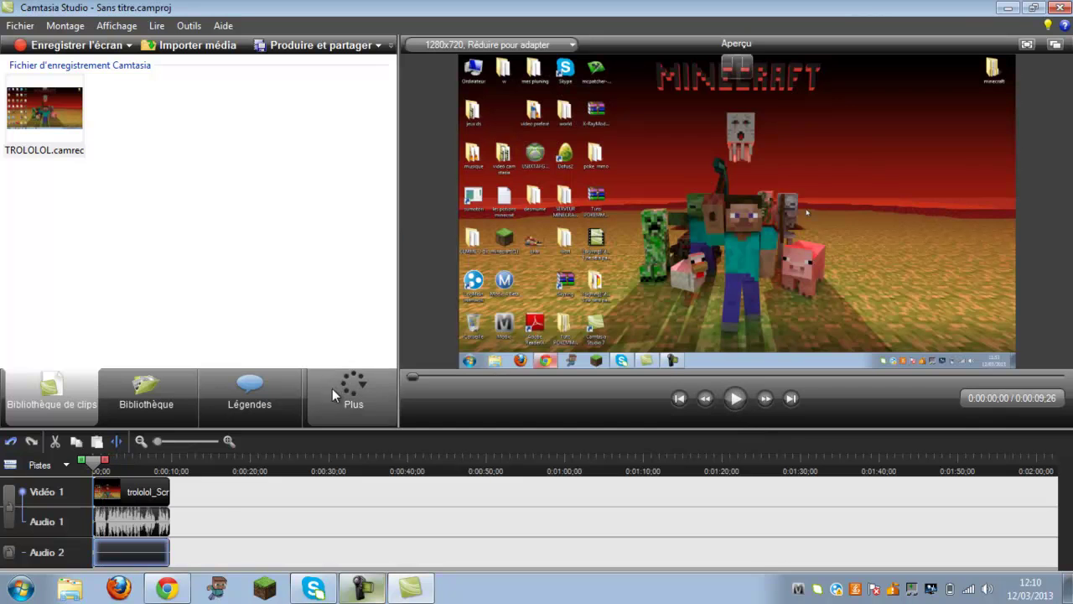
right_click(141, 513)
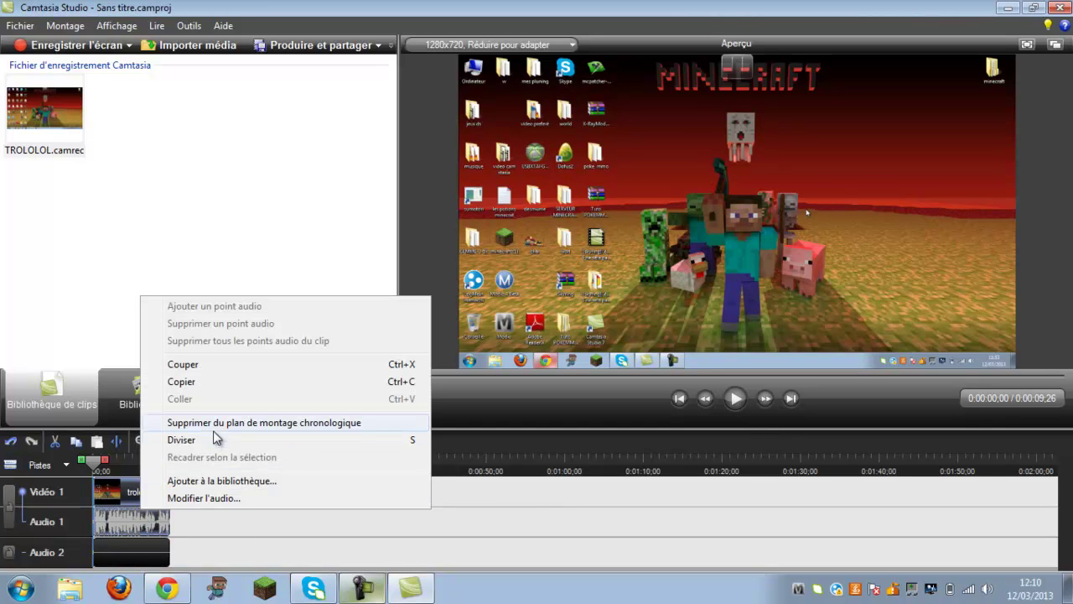
click(222, 498)
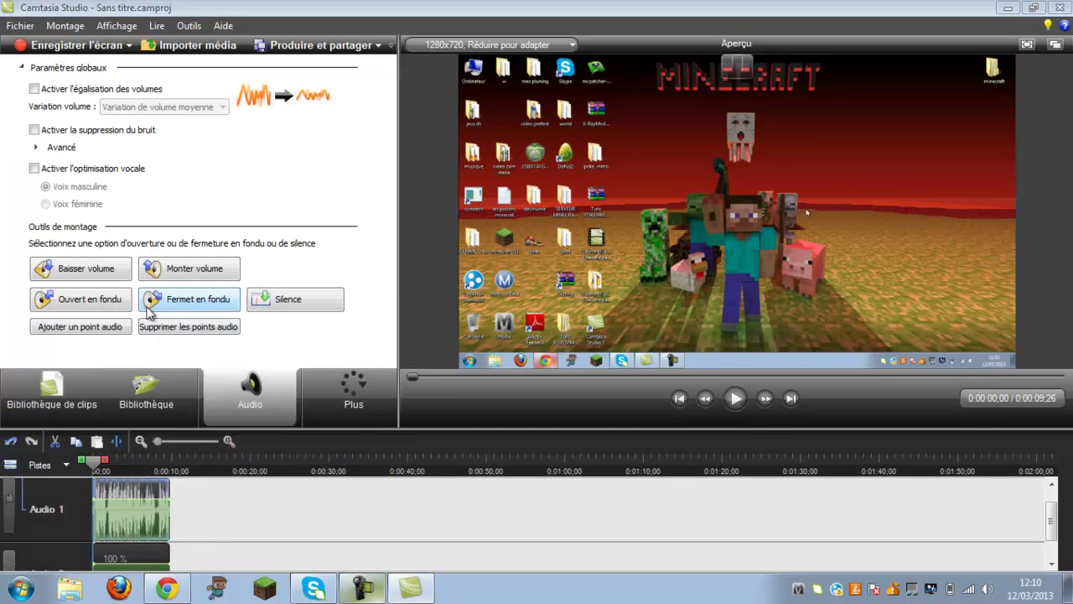
click(88, 269)
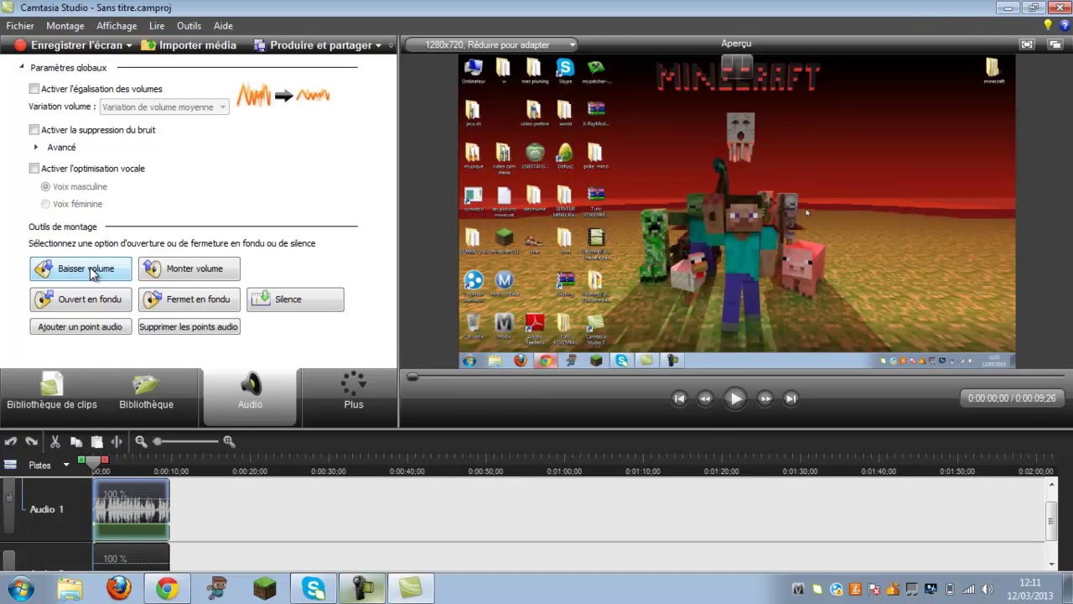
click(734, 399)
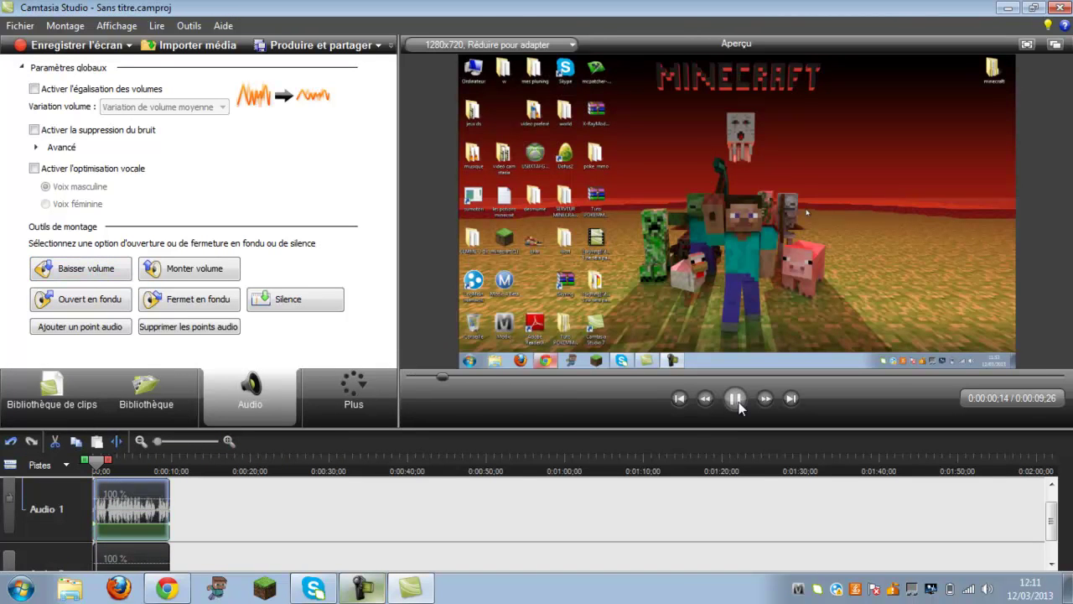
click(734, 399)
Raise the volume of the Audio 1 clip and play a short preview
click(178, 277)
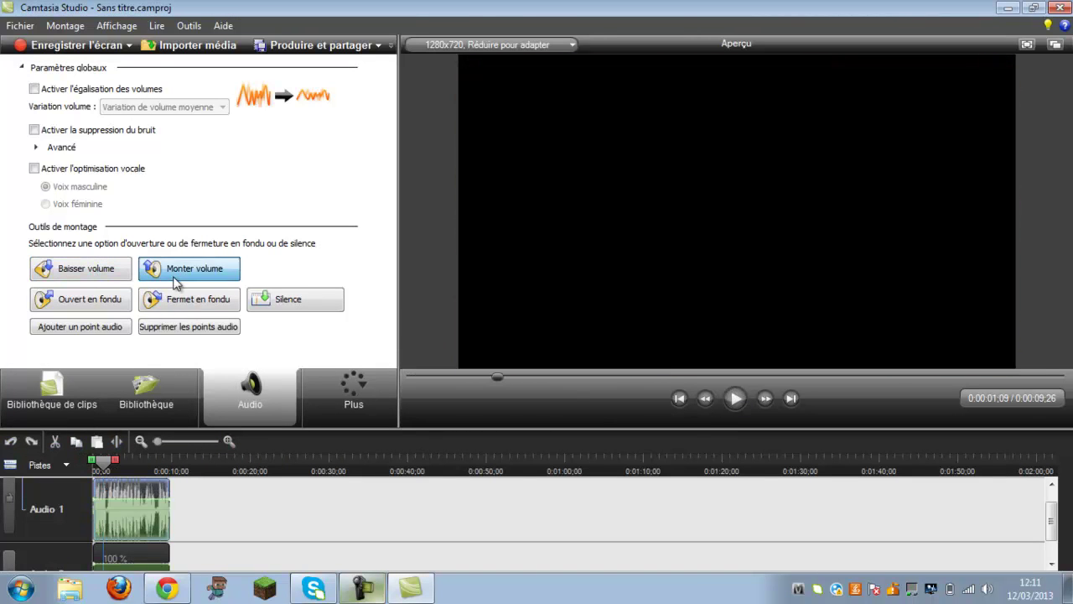
click(735, 399)
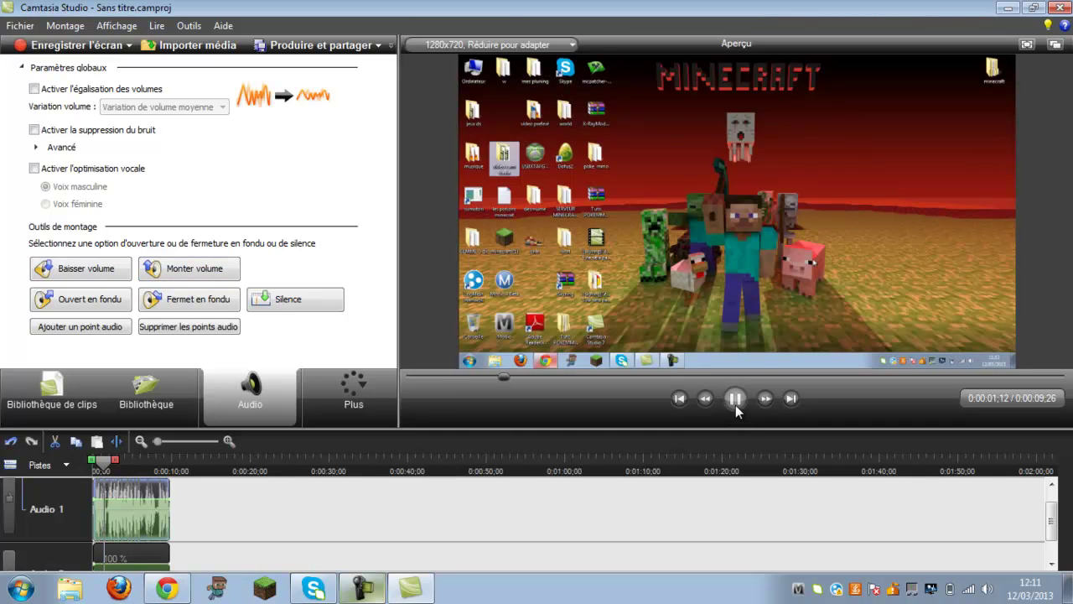
click(735, 400)
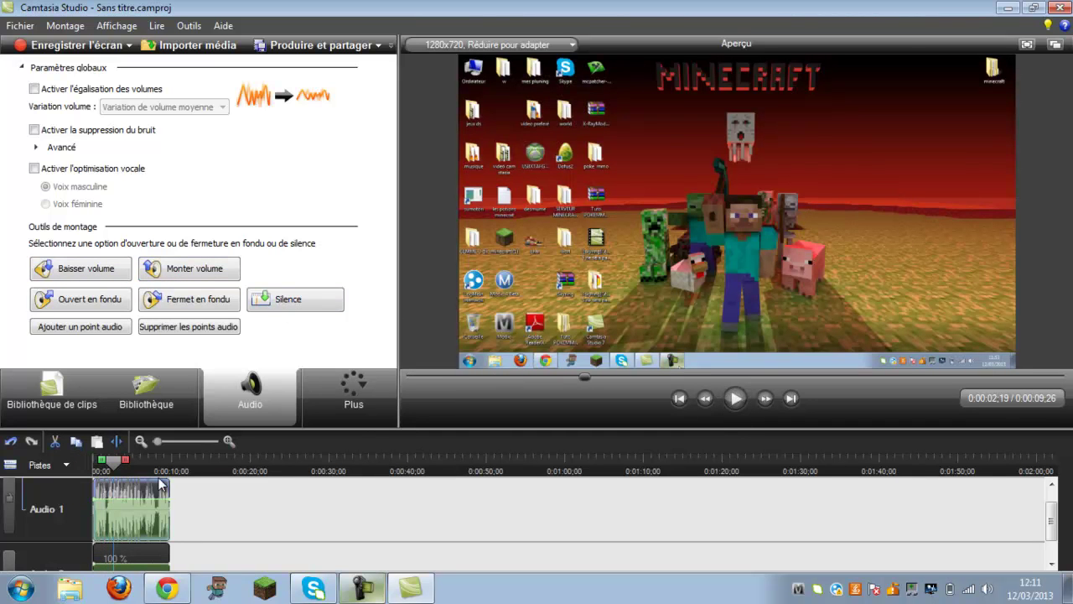
Lower the Audio 1 clip's volume again and return to the clip library
click(77, 270)
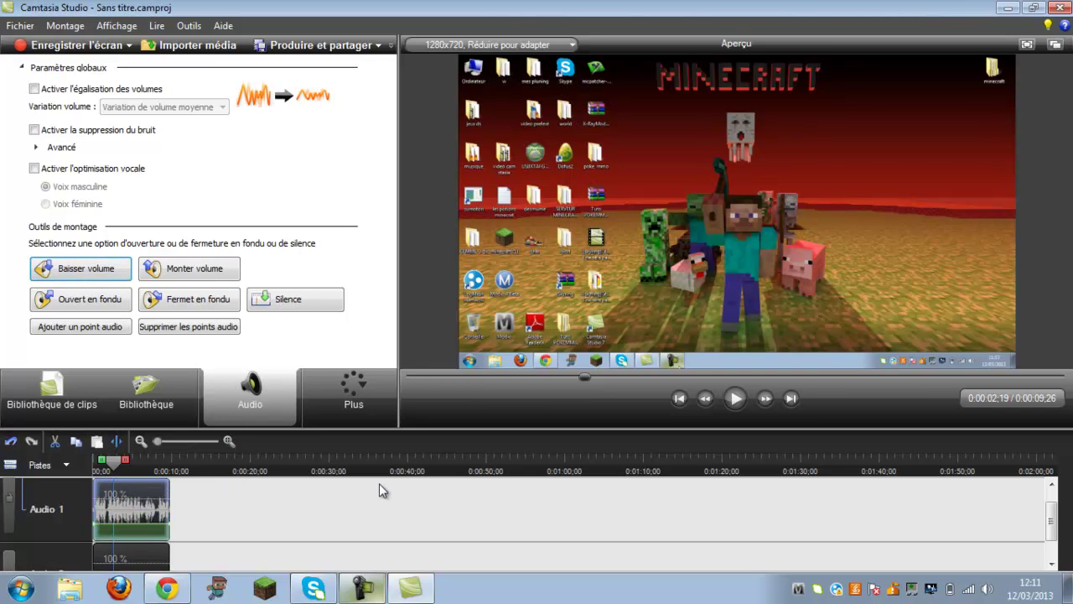
click(240, 509)
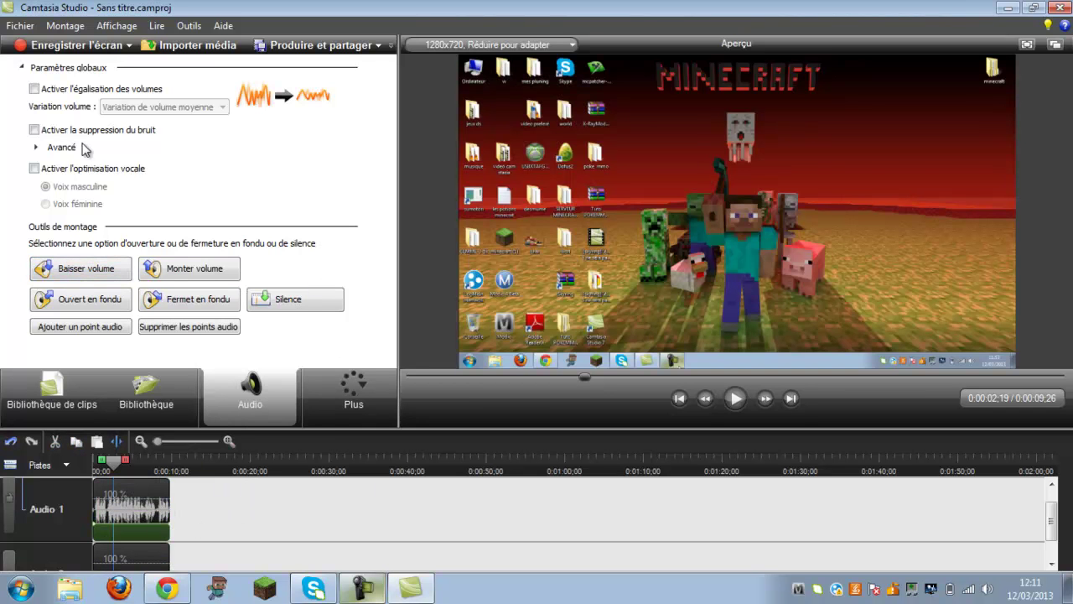
click(50, 394)
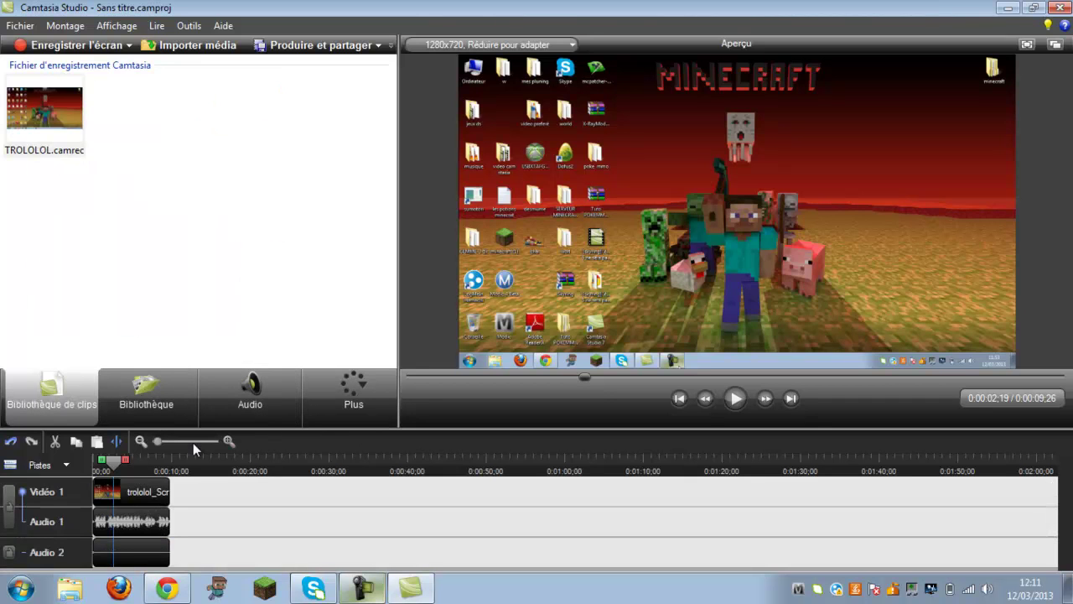
click(128, 494)
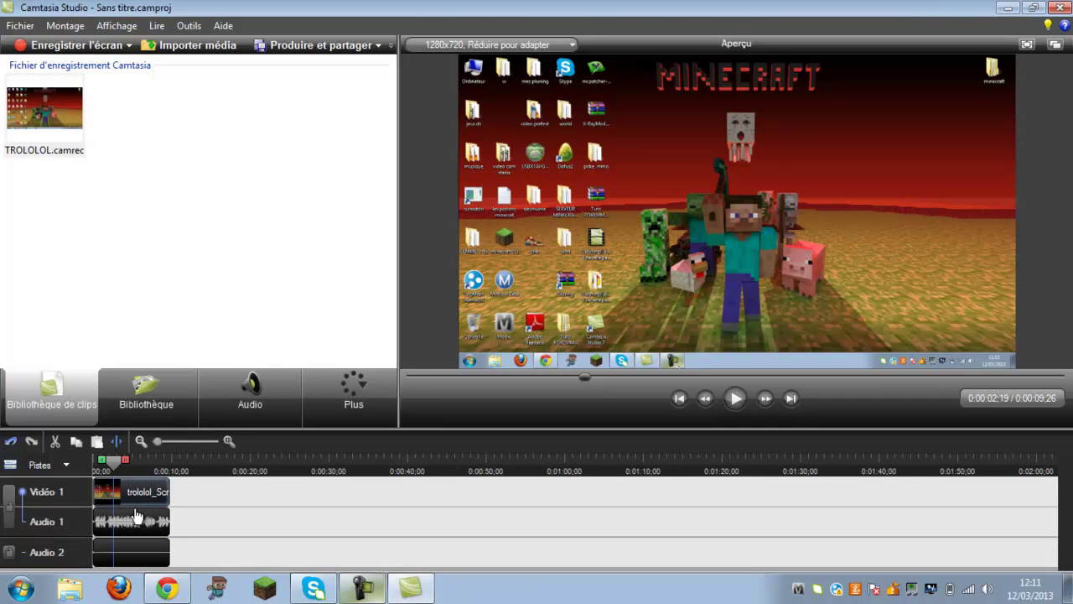
right_click(128, 494)
click(47, 271)
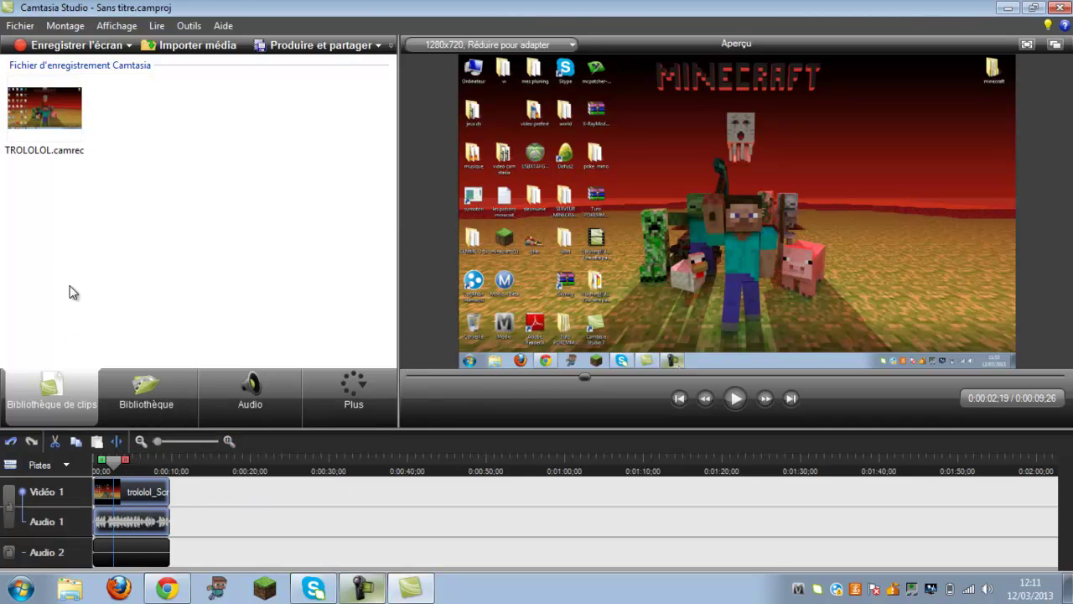
click(366, 406)
click(207, 323)
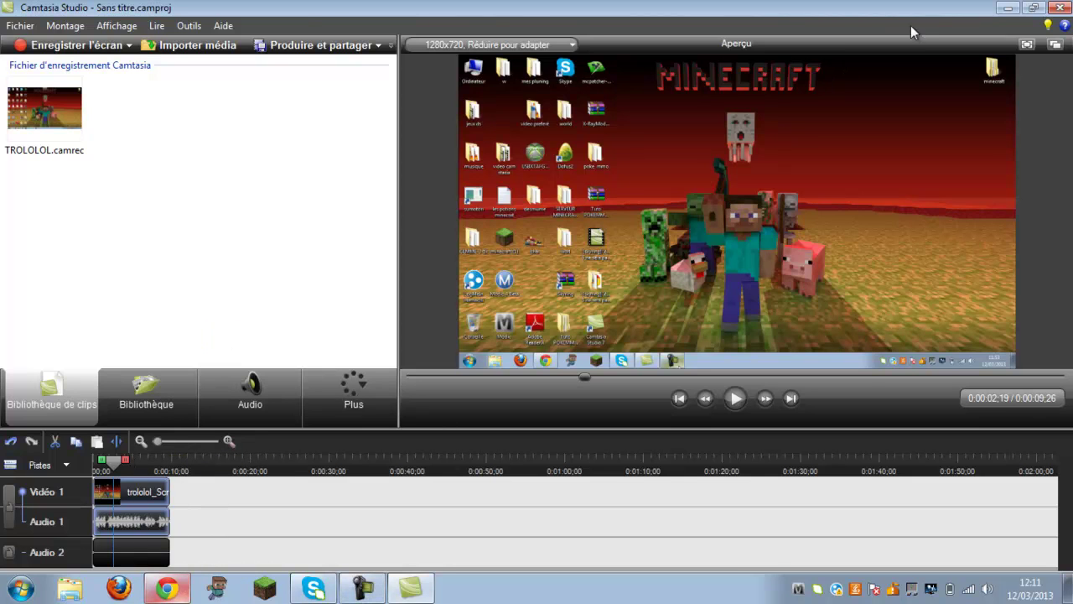
Remove the TROLOLOL recording from the clip library and delete its video and both audio clips from the timeline
right_click(19, 116)
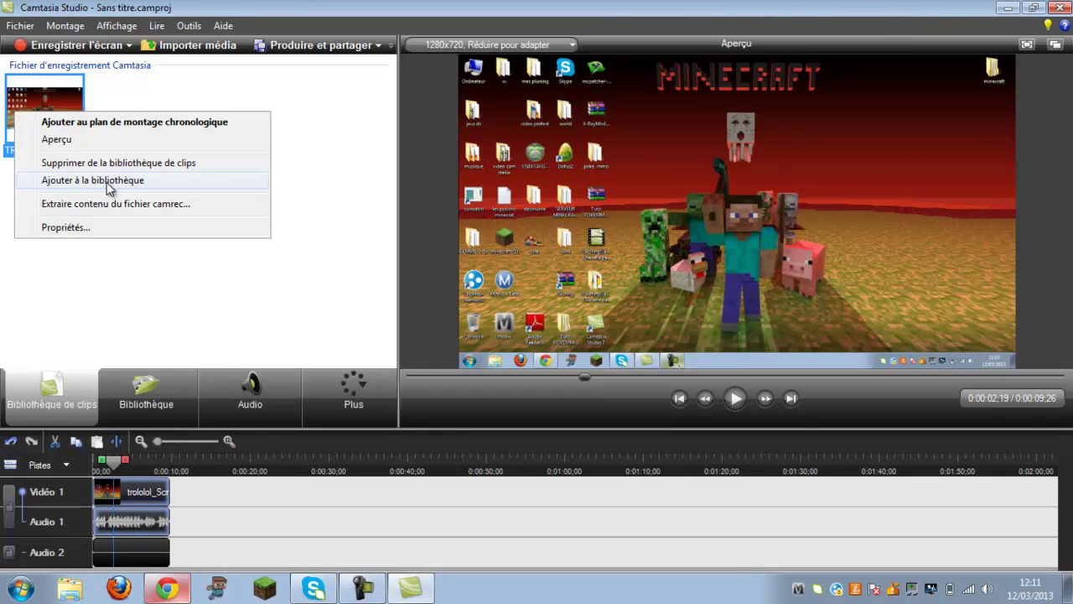
click(102, 165)
right_click(124, 482)
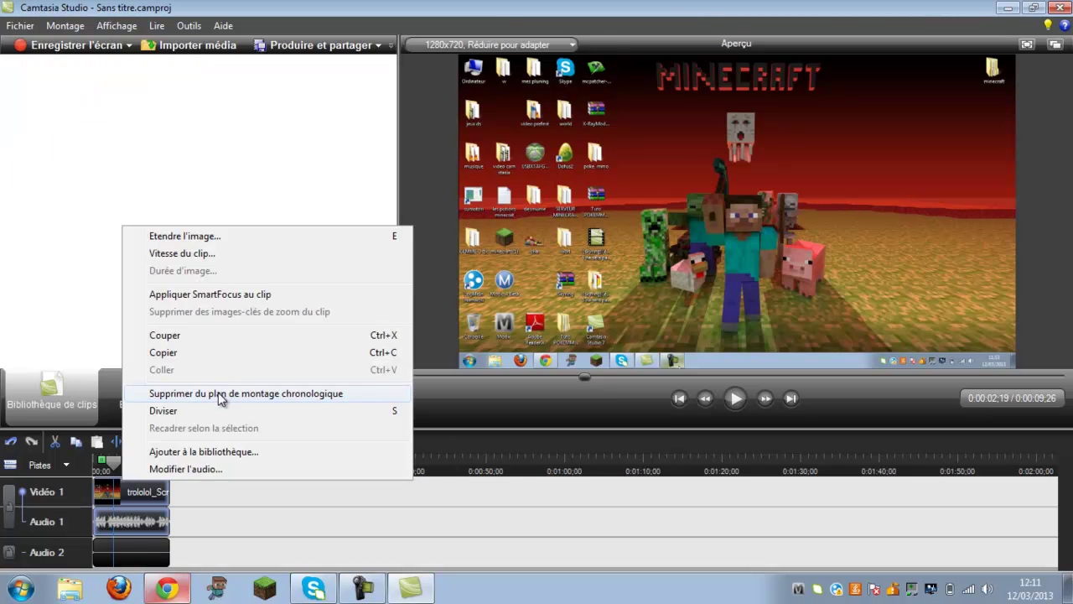
click(219, 397)
right_click(145, 545)
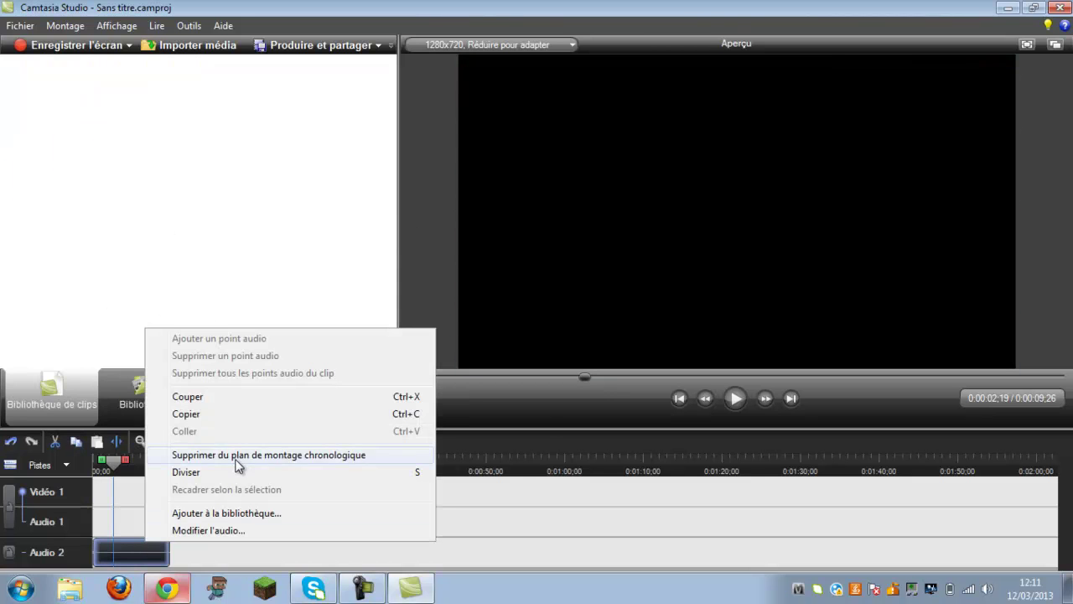
click(237, 457)
Import the "[skyring]l'épisode 5 ne sera pas en ligne" recording from the desktop and add it to the start of the timeline
click(1032, 8)
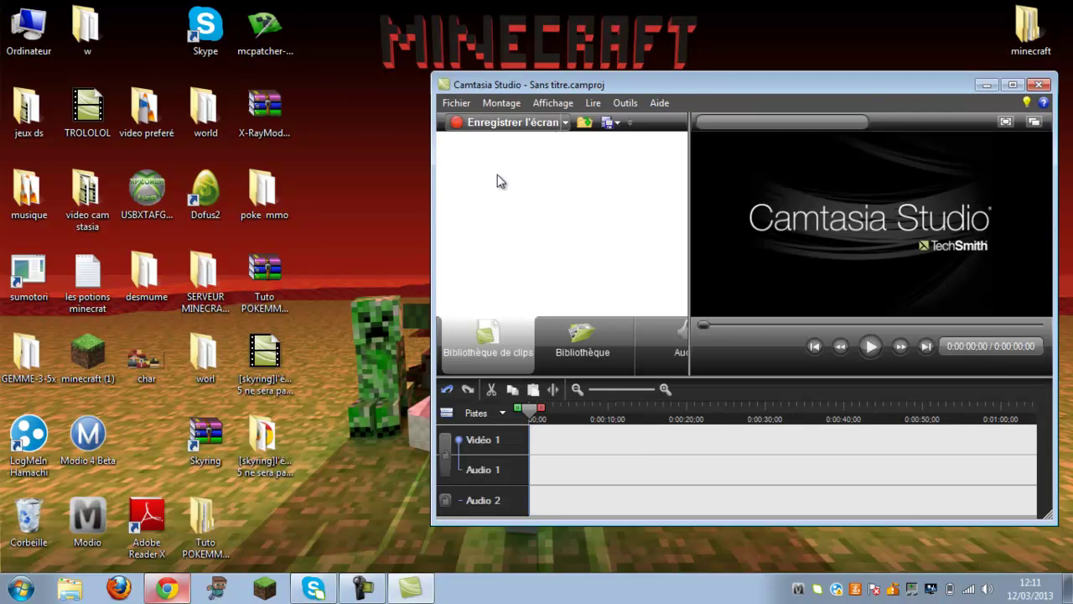
drag(264, 356, 550, 227)
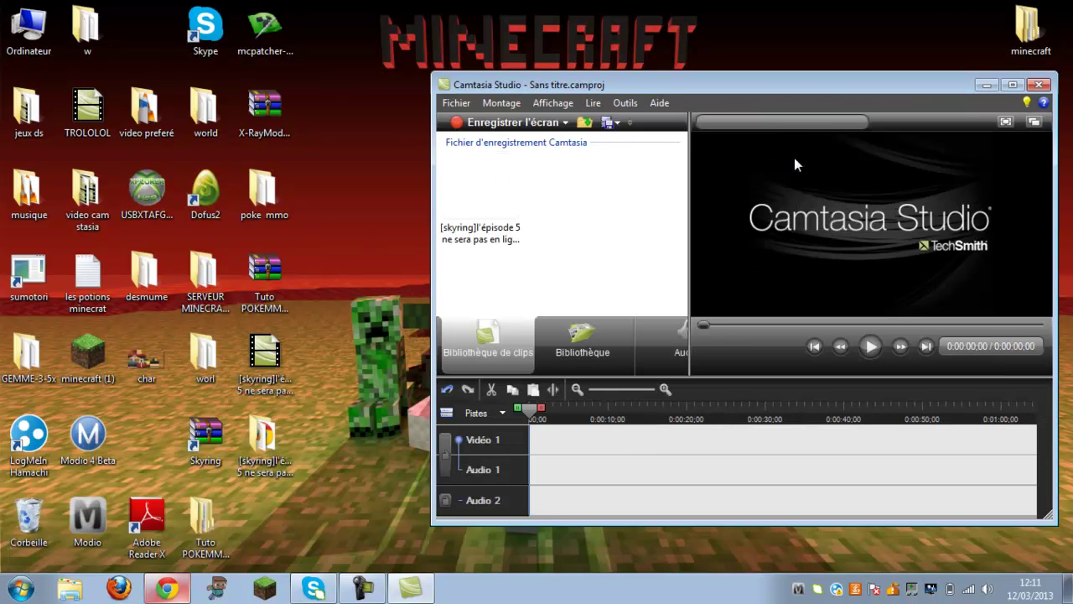
click(1012, 84)
drag(44, 105, 254, 522)
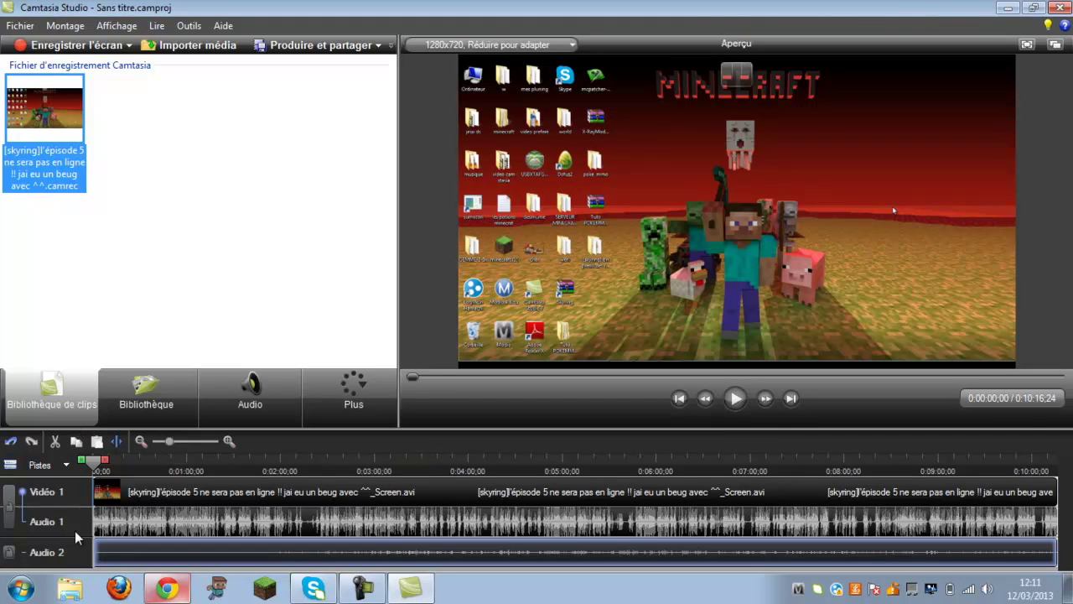
Import the image "skyring episode 5" from the Images library and add it to the start of the timeline
click(215, 44)
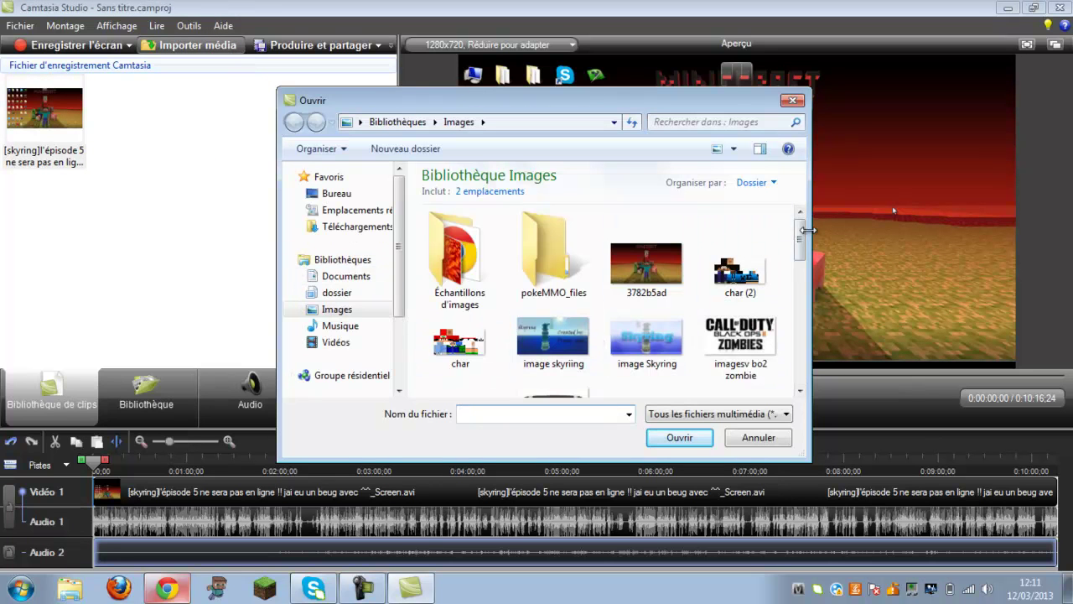
click(801, 310)
click(801, 315)
click(740, 365)
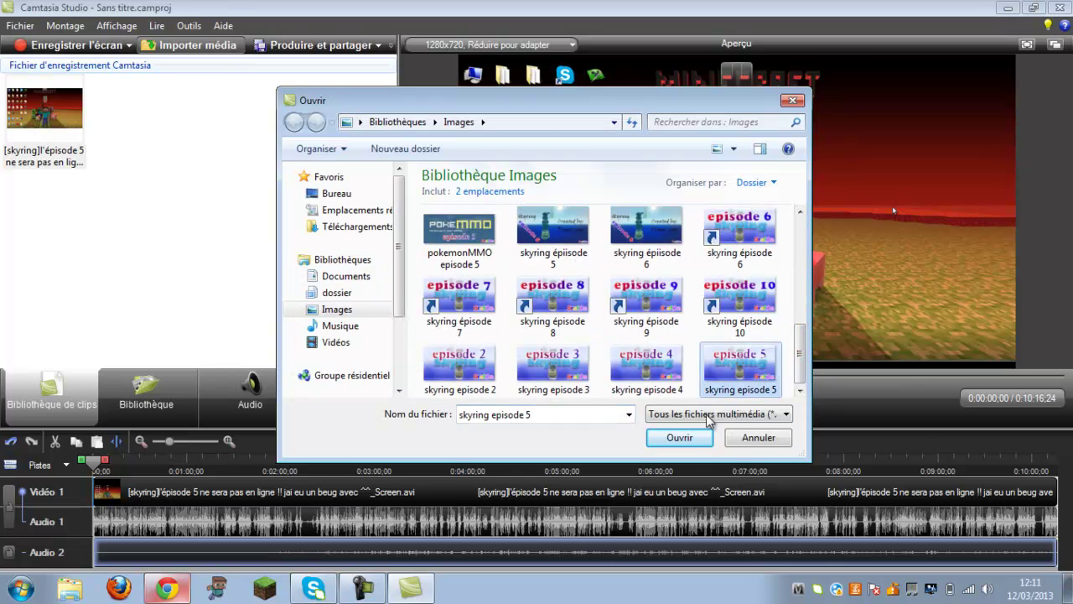
click(679, 437)
drag(44, 243, 92, 490)
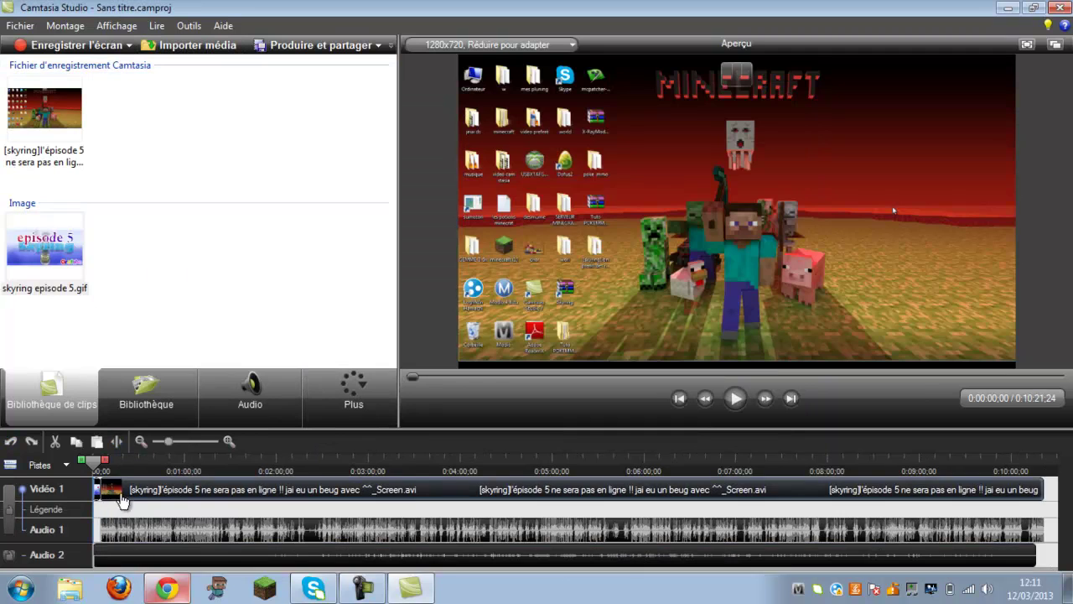
Extend the episode 5 image clip to about 21 seconds, align the Audio 2 clip with the recording's start, and preview the result
click(186, 442)
mouse_move(98, 493)
mouse_down()
mouse_move(198, 499)
mouse_move(132, 495)
mouse_move(177, 495)
mouse_up()
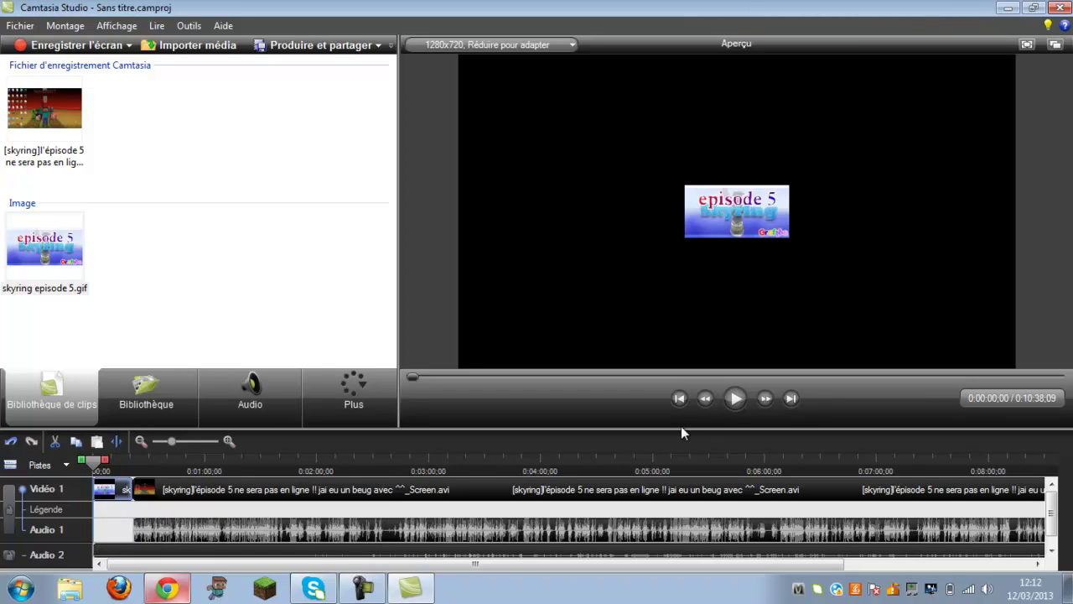
click(729, 409)
mouse_move(1054, 541)
mouse_down()
mouse_move(1054, 523)
mouse_move(1054, 531)
mouse_up()
drag(99, 550, 138, 539)
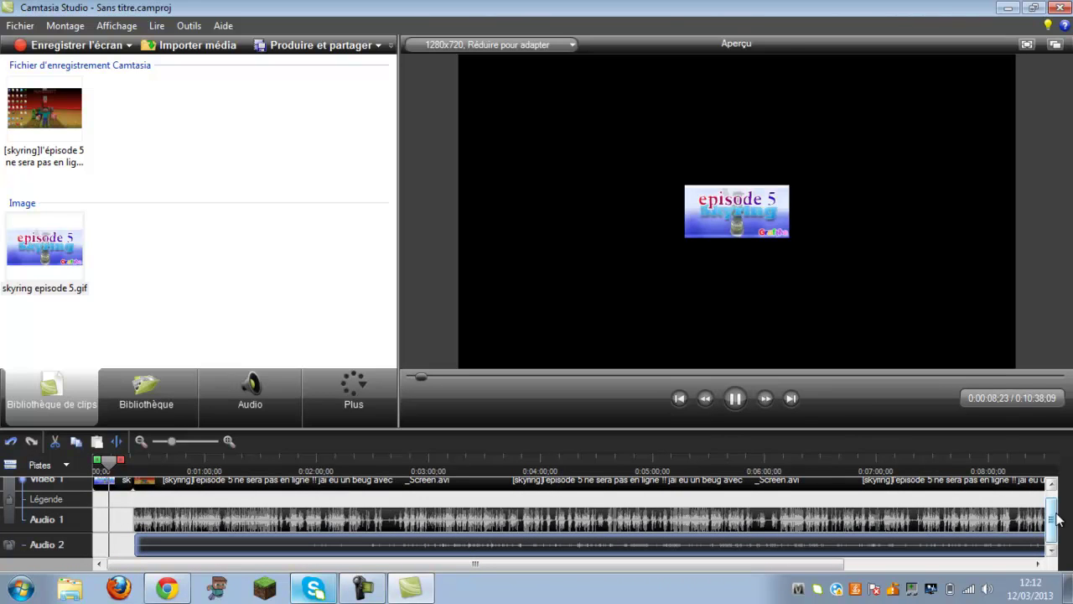
scroll(1053, 520, up, 1)
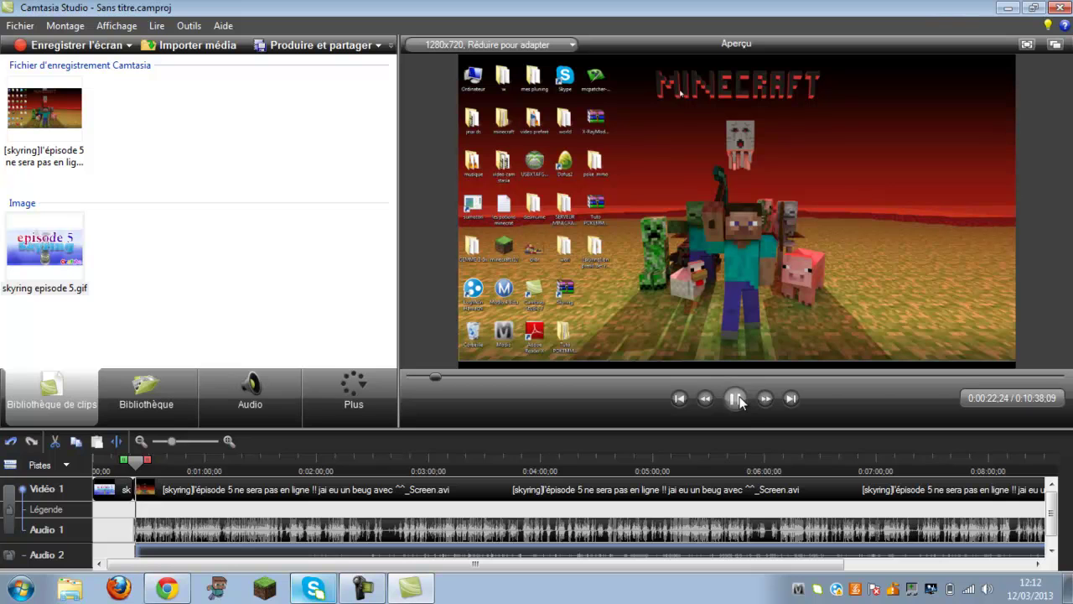
click(736, 399)
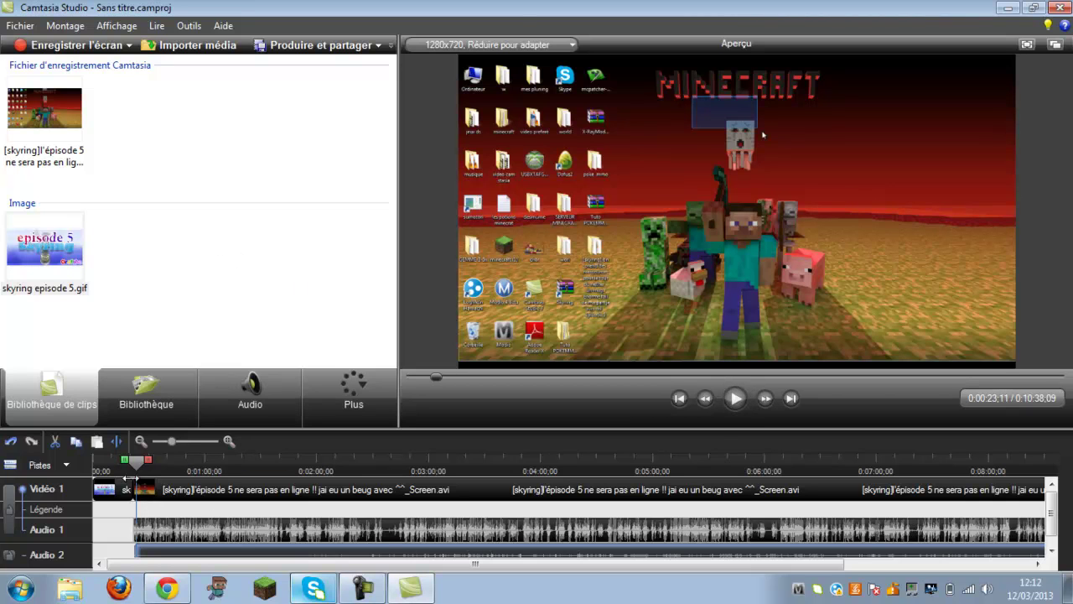
Return the playhead to the start and remove the episode 5 image clip from the timeline
drag(130, 478, 94, 470)
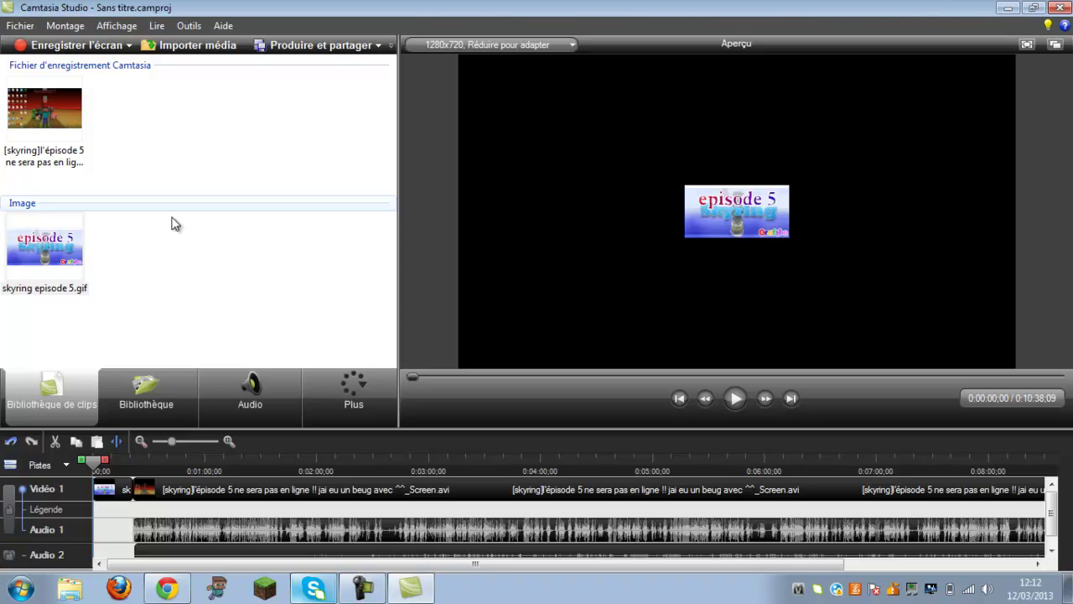
right_click(115, 496)
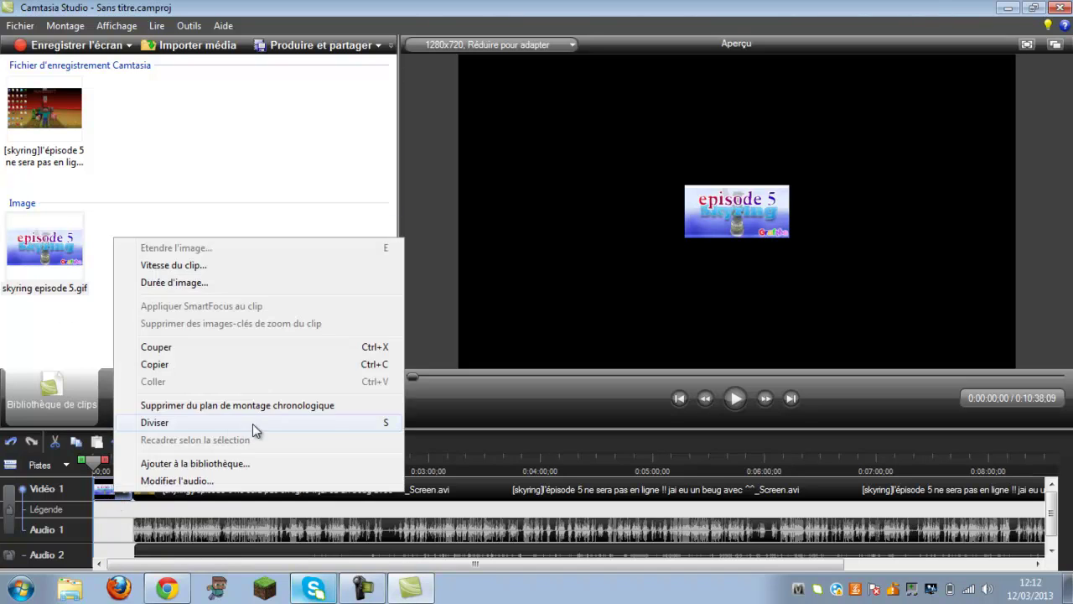
click(209, 405)
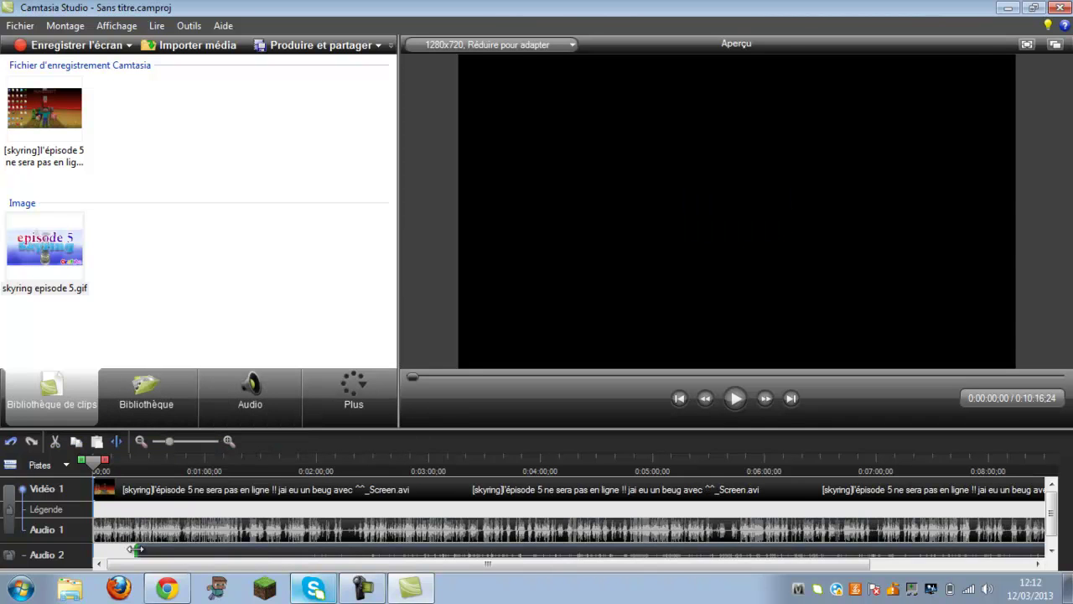
Switch to Chrome, show the GrafMe montage page, and search "google image" in a new tab to reach the image results
click(167, 588)
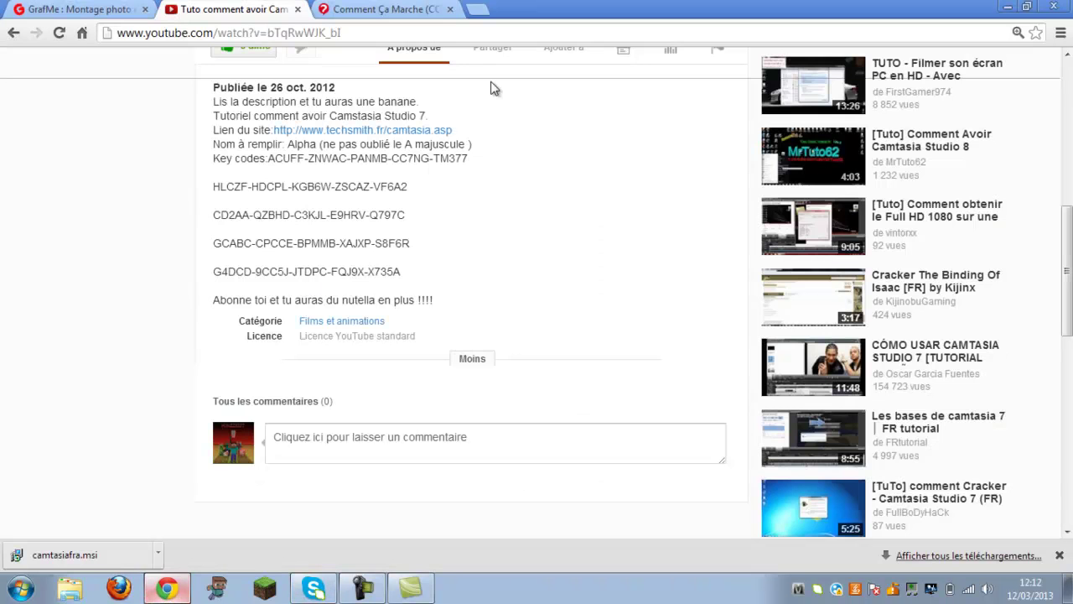
click(76, 9)
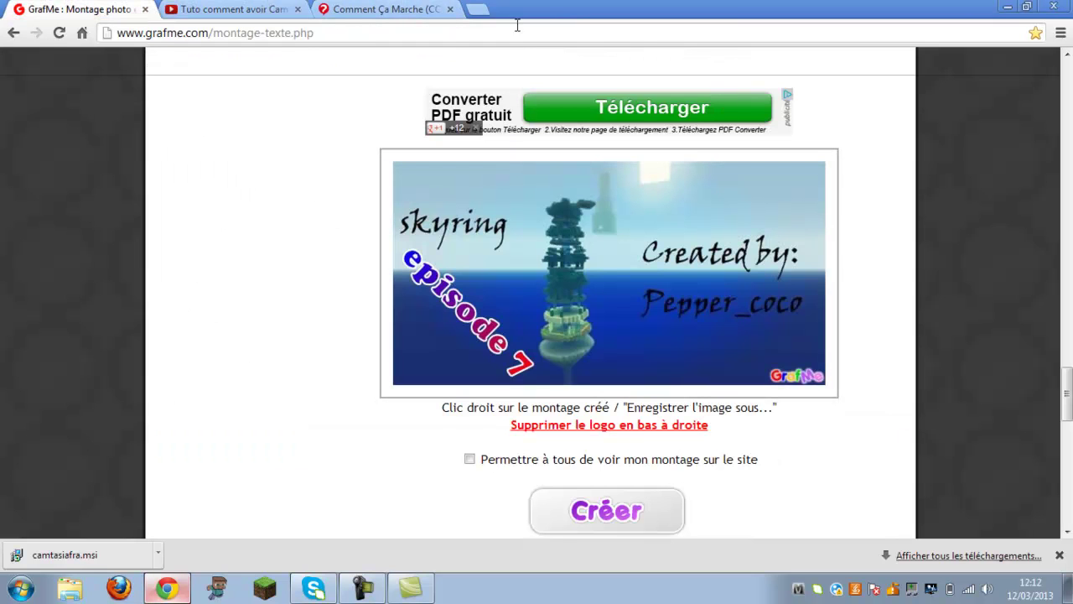
click(477, 9)
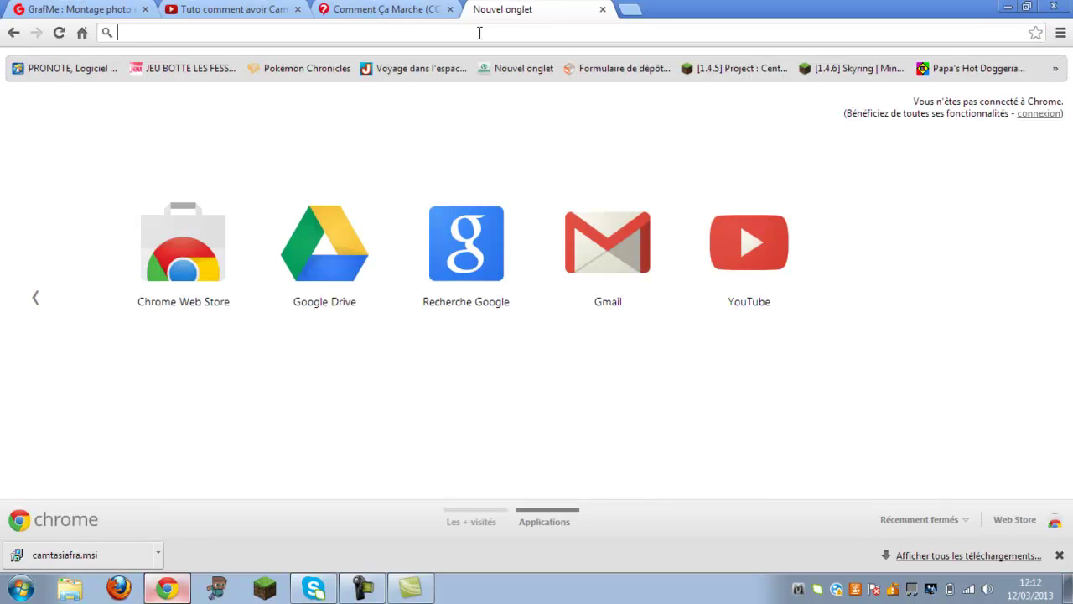
text(google image)
key(Return)
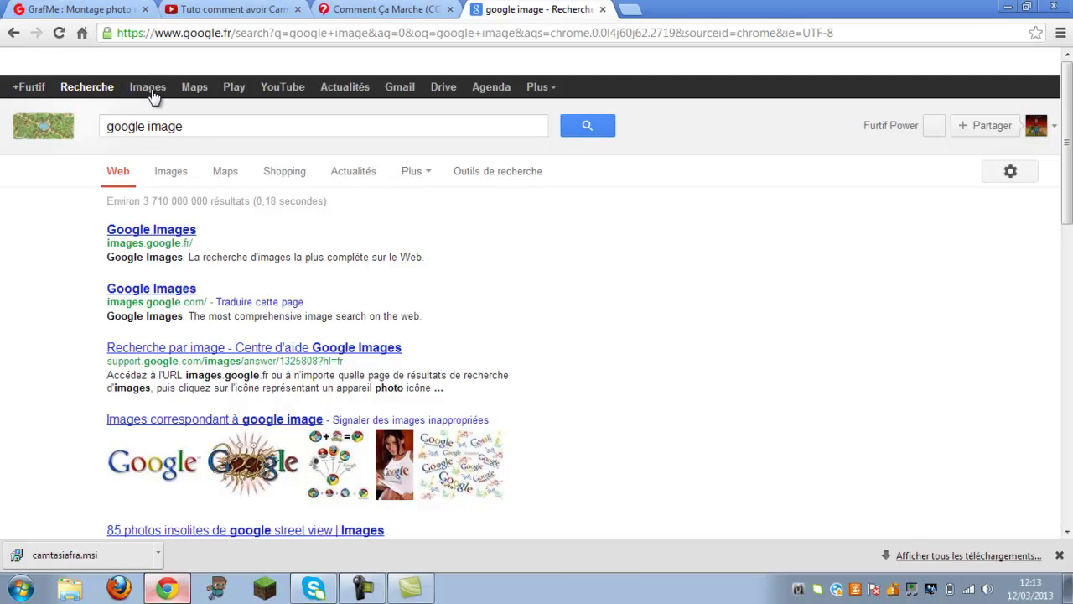
click(149, 89)
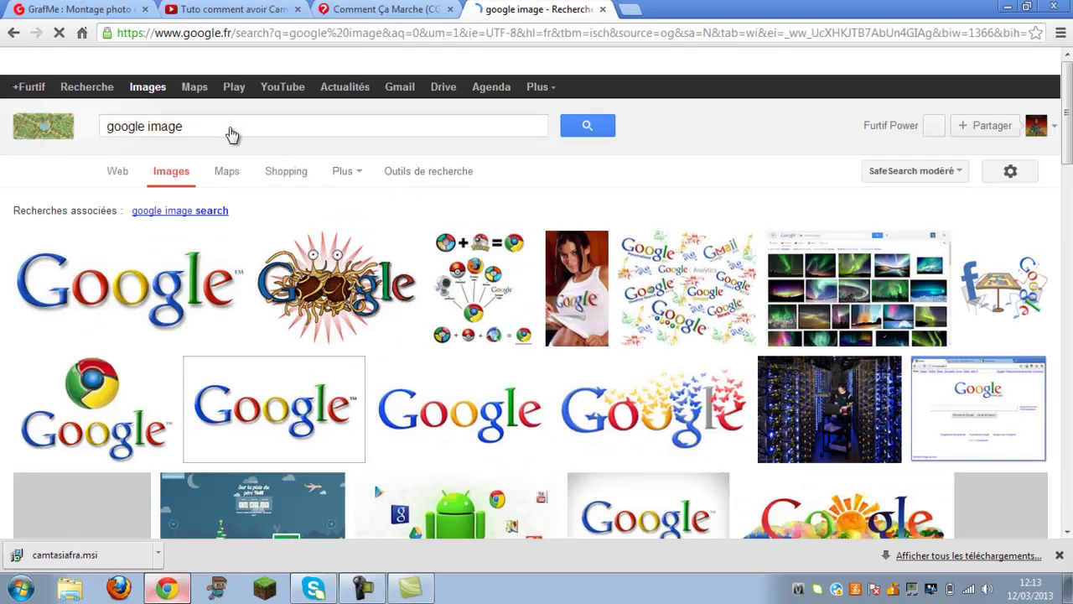
Replace the image search query with "skyring"
double_click(229, 126)
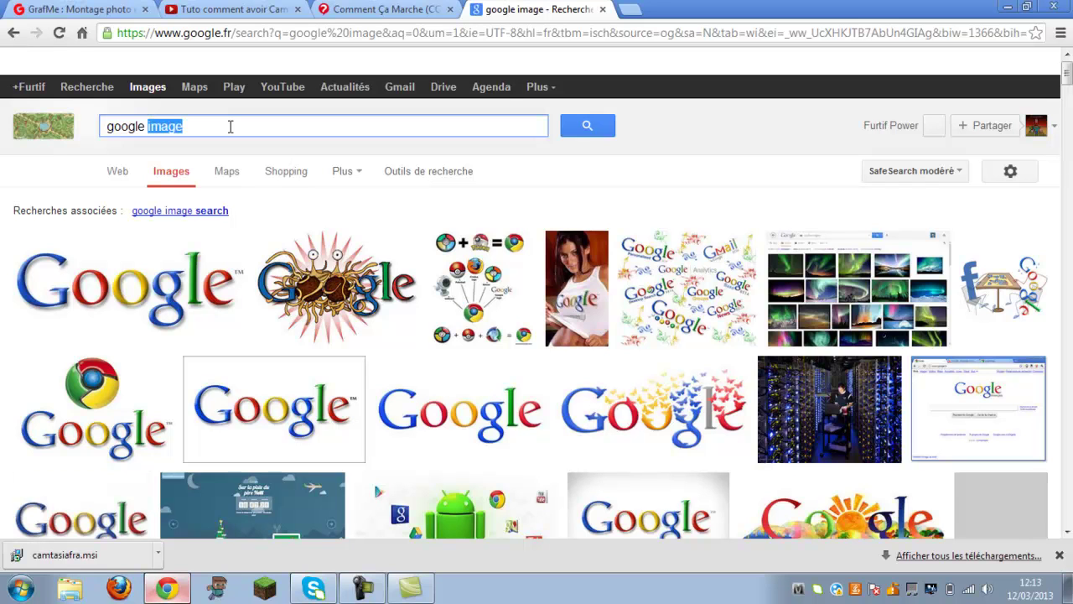
key(ctrl+a)
key(BackSpace)
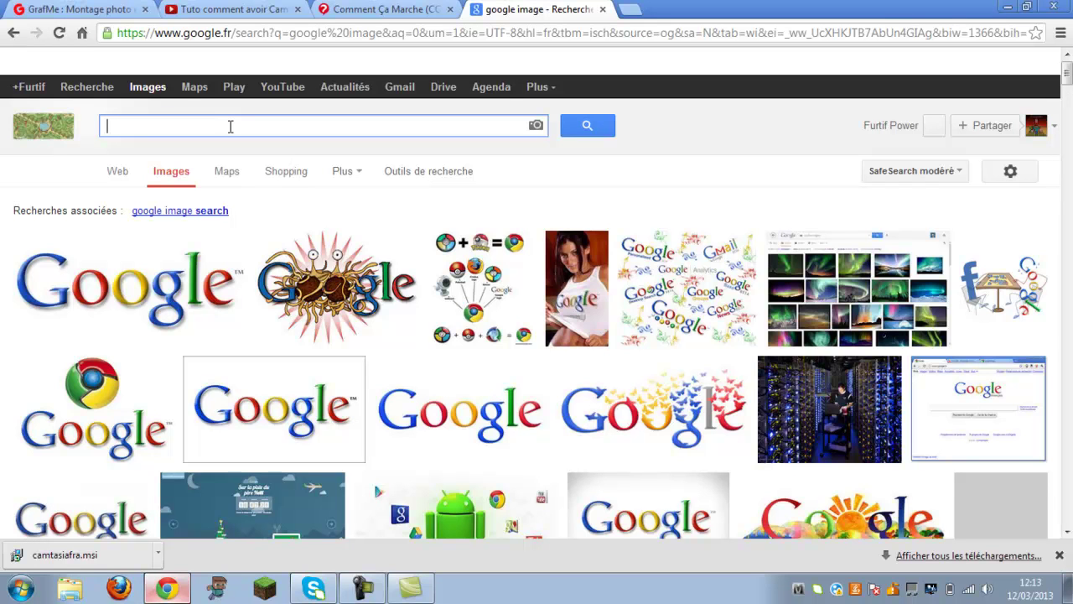
text(skyring)
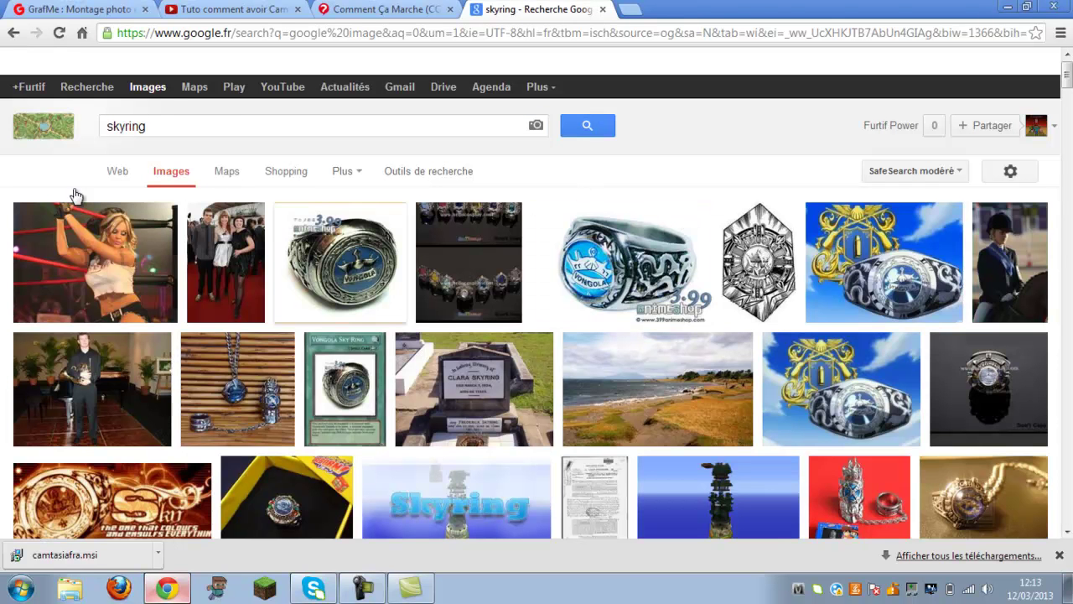
Open the dark Minecraft tower image just above the page 8 results and save it to the desktop as "skyriiing image tuto"
drag(1065, 92, 1068, 260)
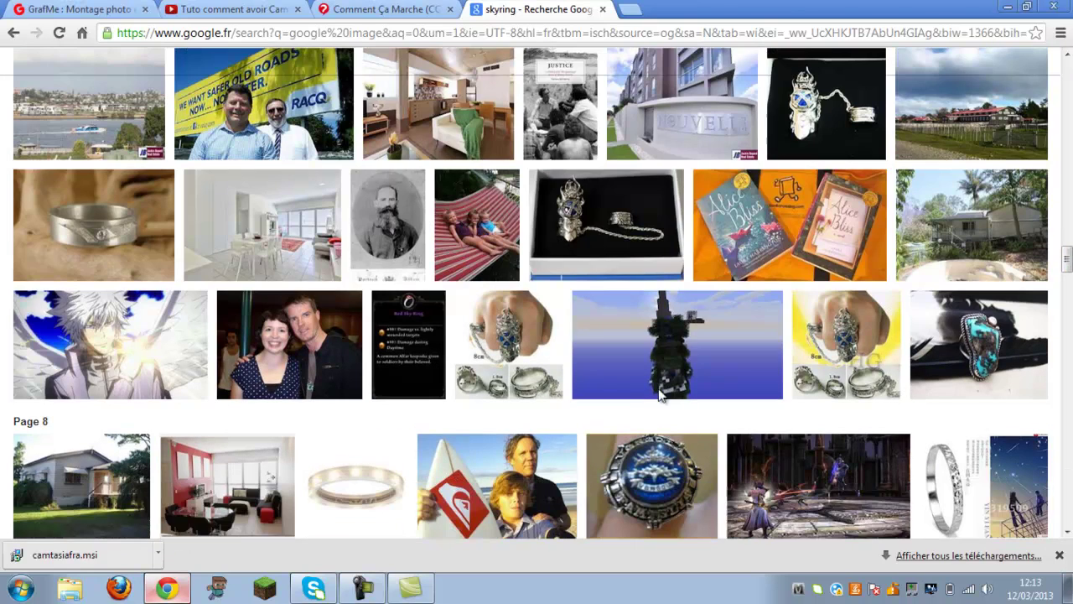
right_click(657, 355)
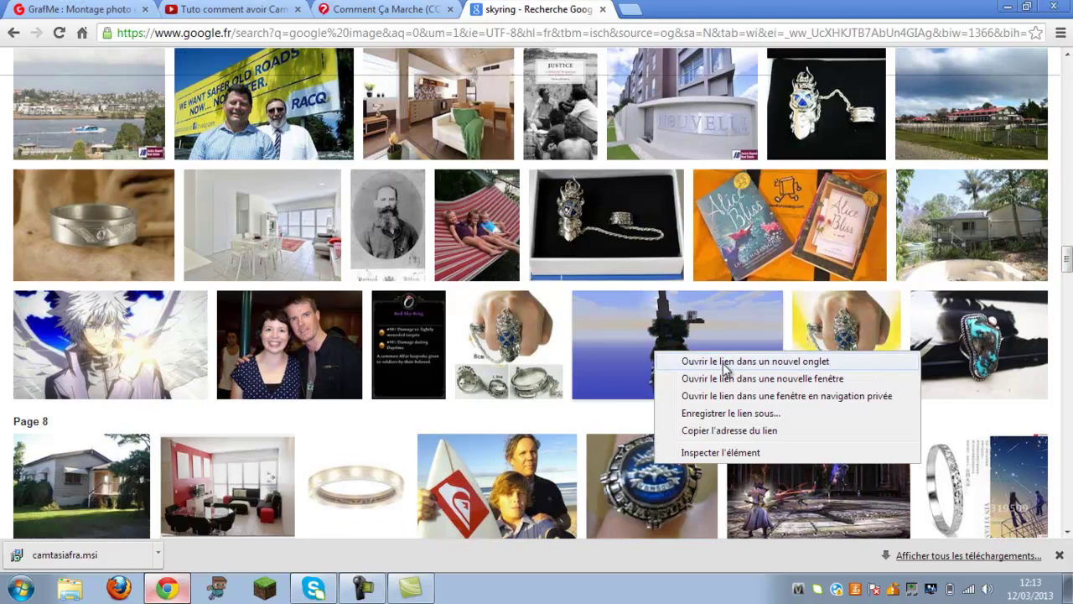
click(623, 338)
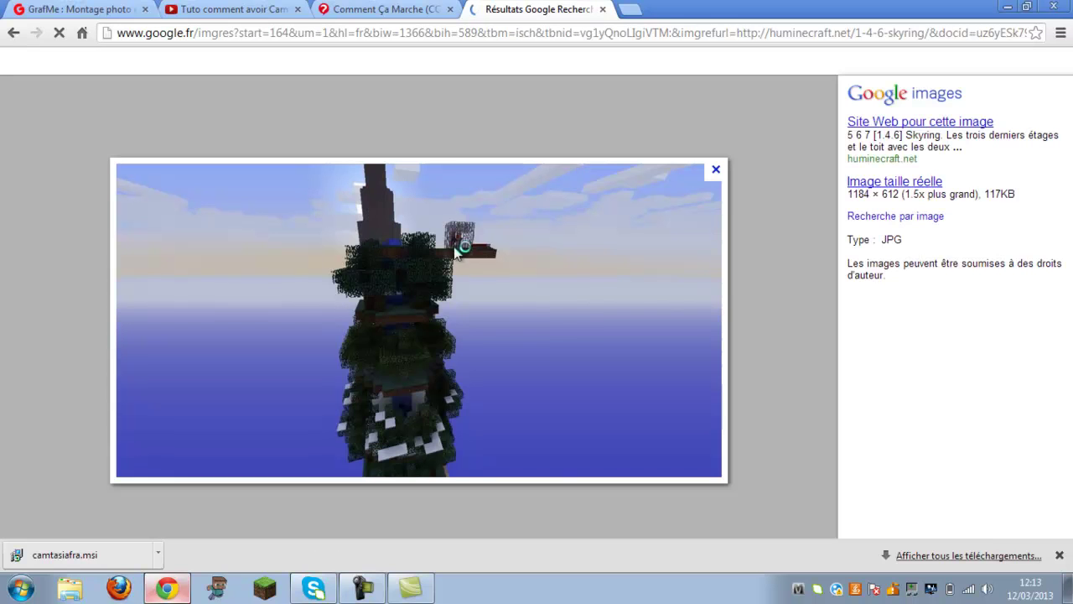
right_click(390, 281)
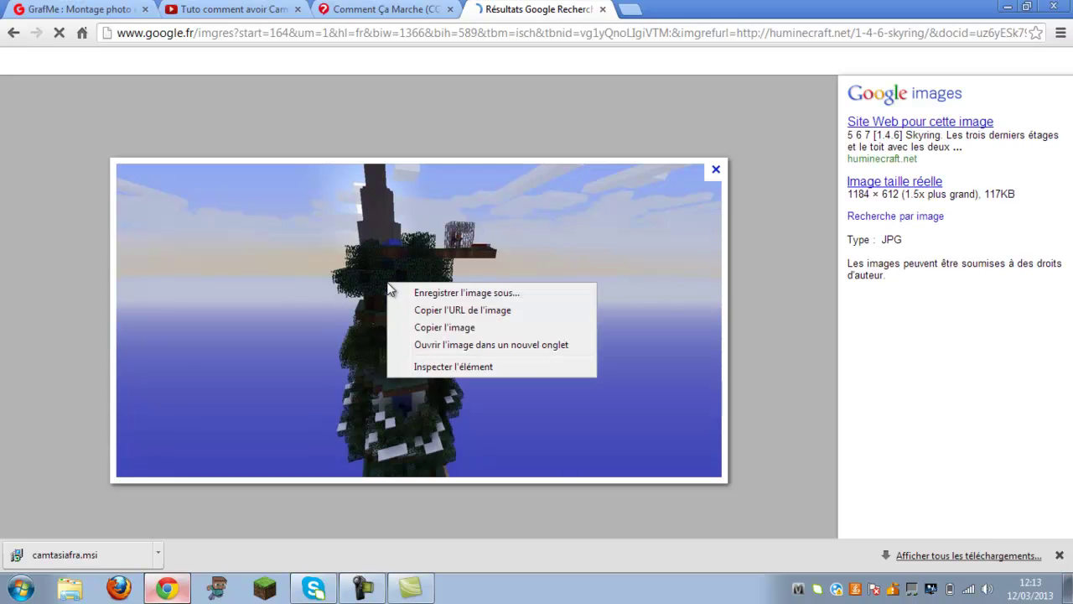
click(441, 293)
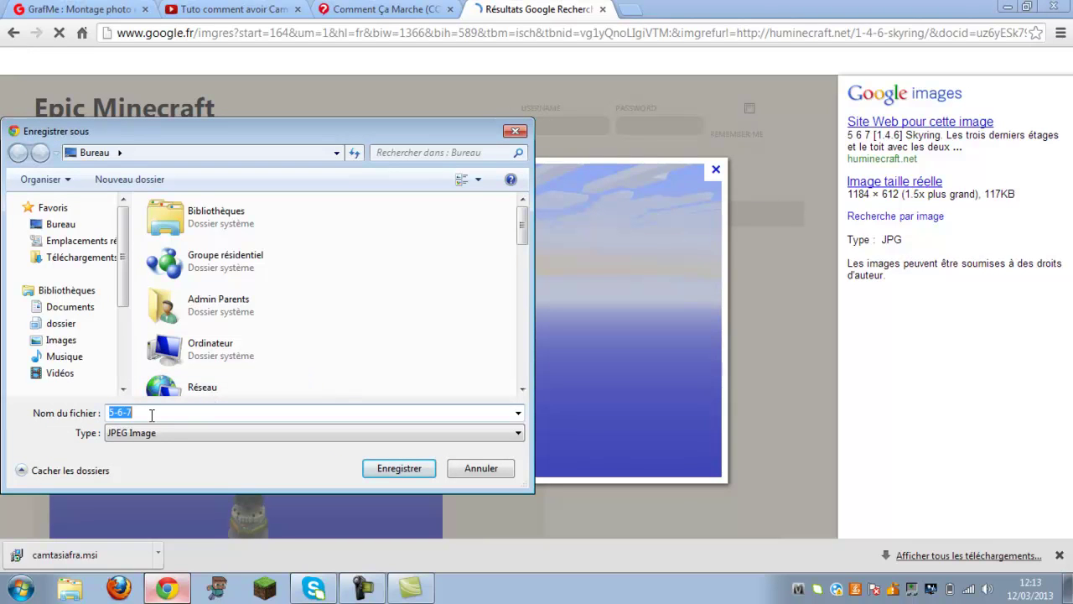
text(s)
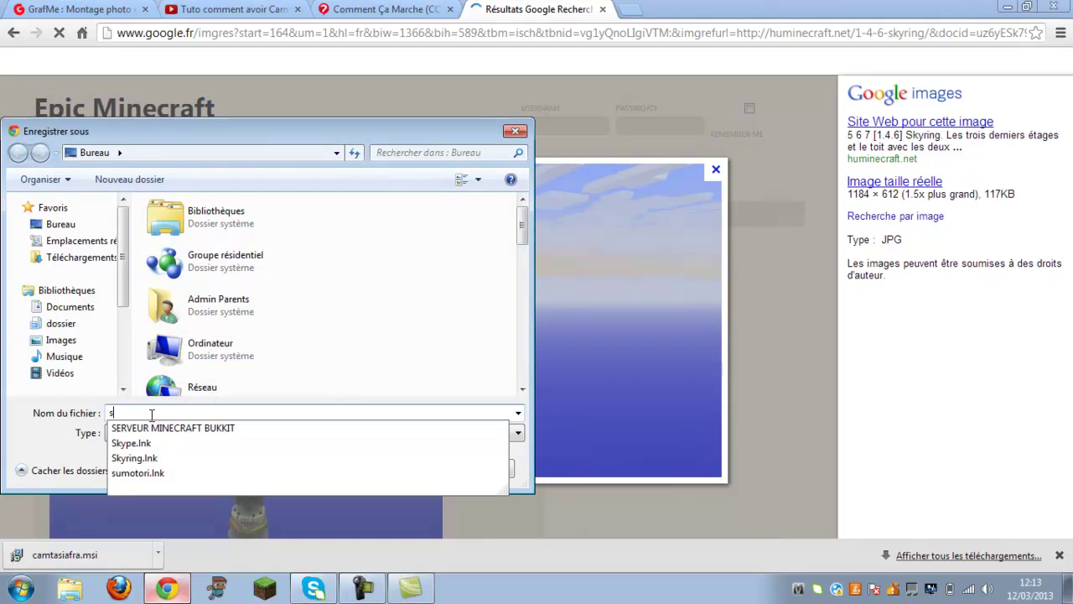
text(ky)
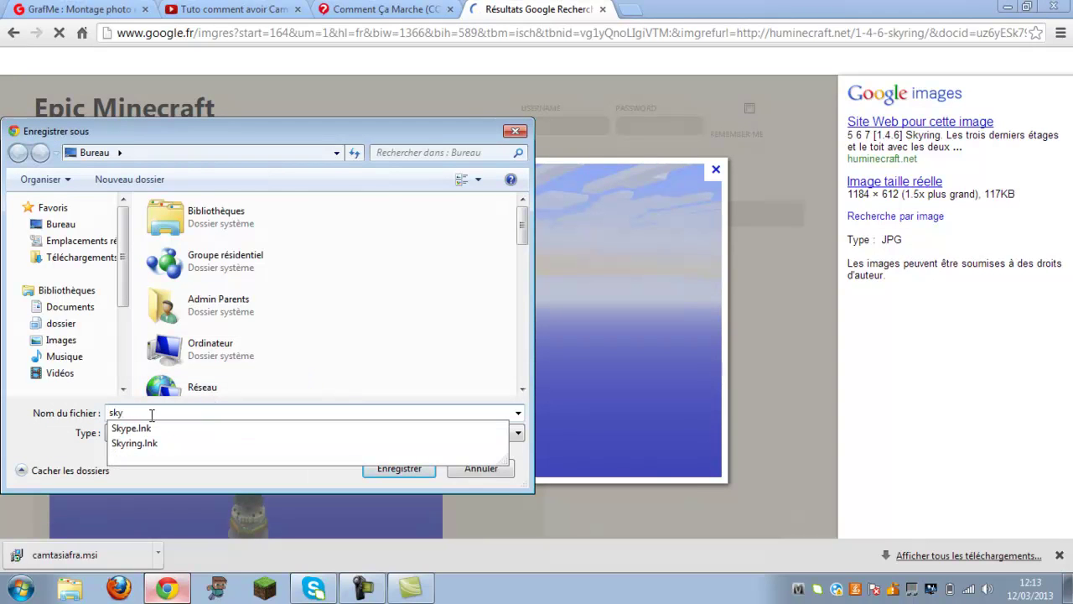
text(ril)
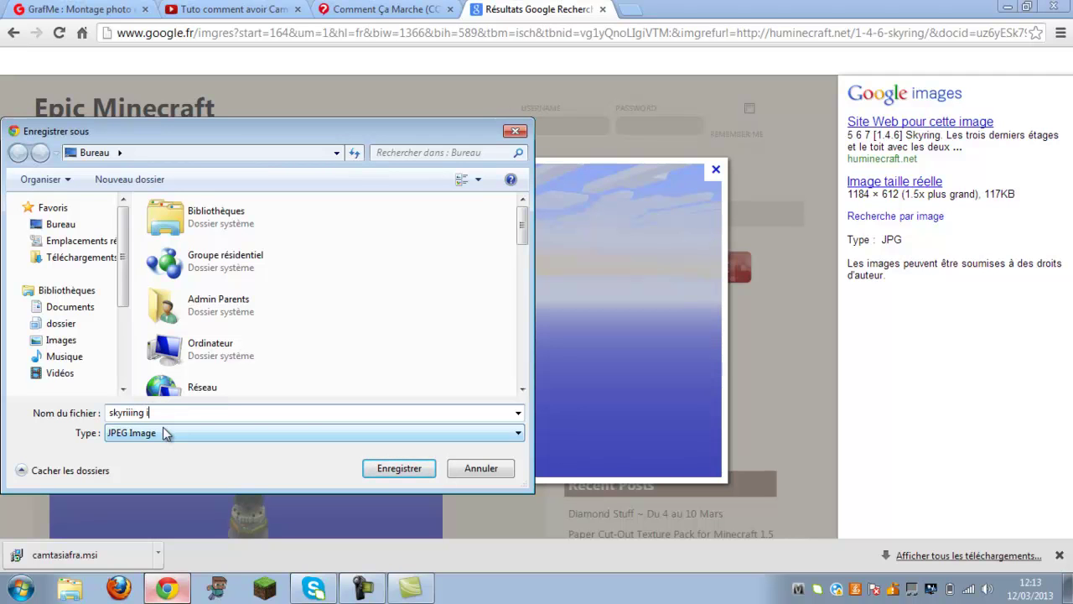
text(tuto)
click(421, 477)
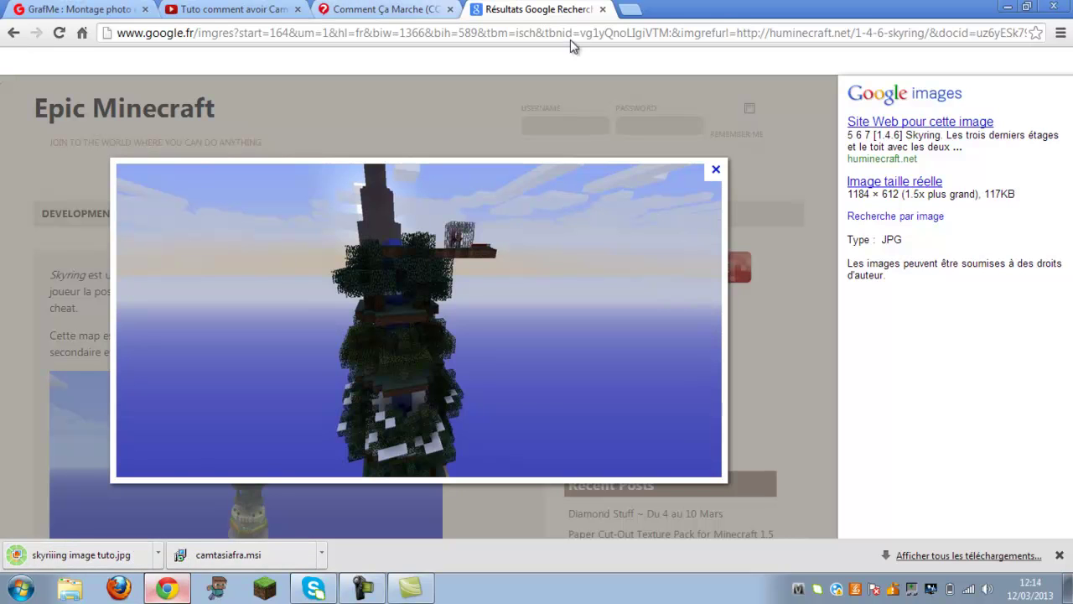
Close the image overlay, open the Skyring page's tower picture at full size, and close the advertising pop-up
click(716, 169)
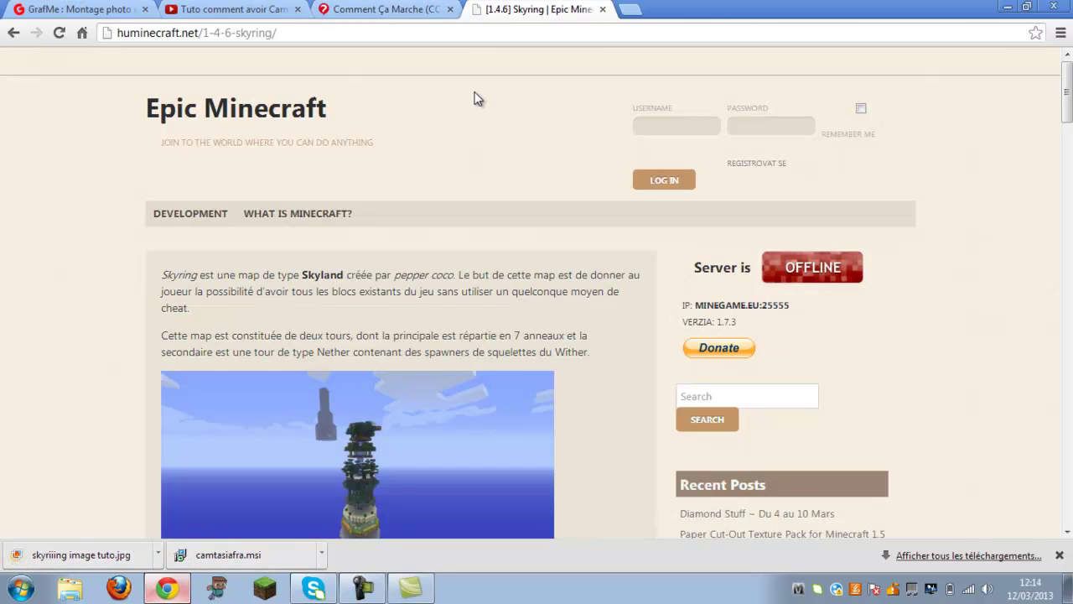
right_click(382, 370)
click(340, 426)
right_click(341, 427)
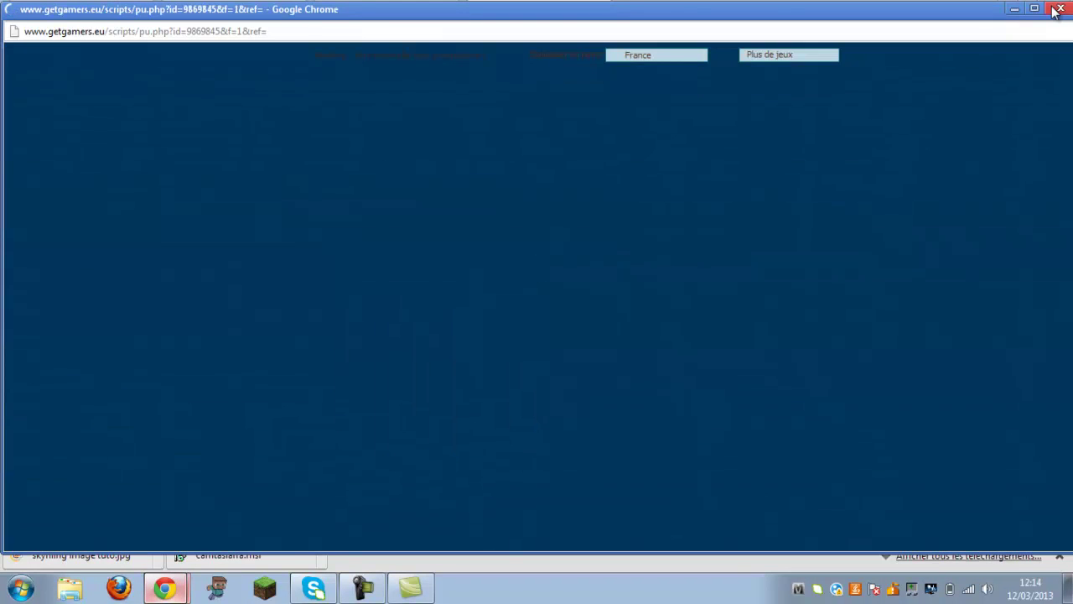
key(ctrl+w)
Save the full-size tower picture in the Images library as "skiring image tuto"
right_click(547, 417)
click(584, 426)
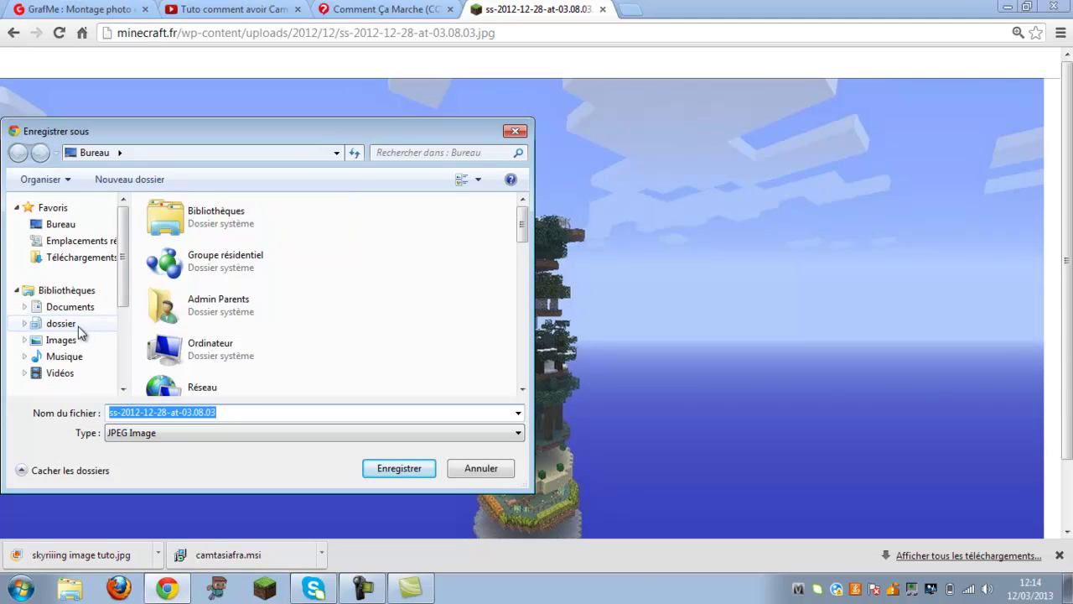
click(70, 341)
double_click(265, 411)
key(BackSpace)
text(skiring image tuto)
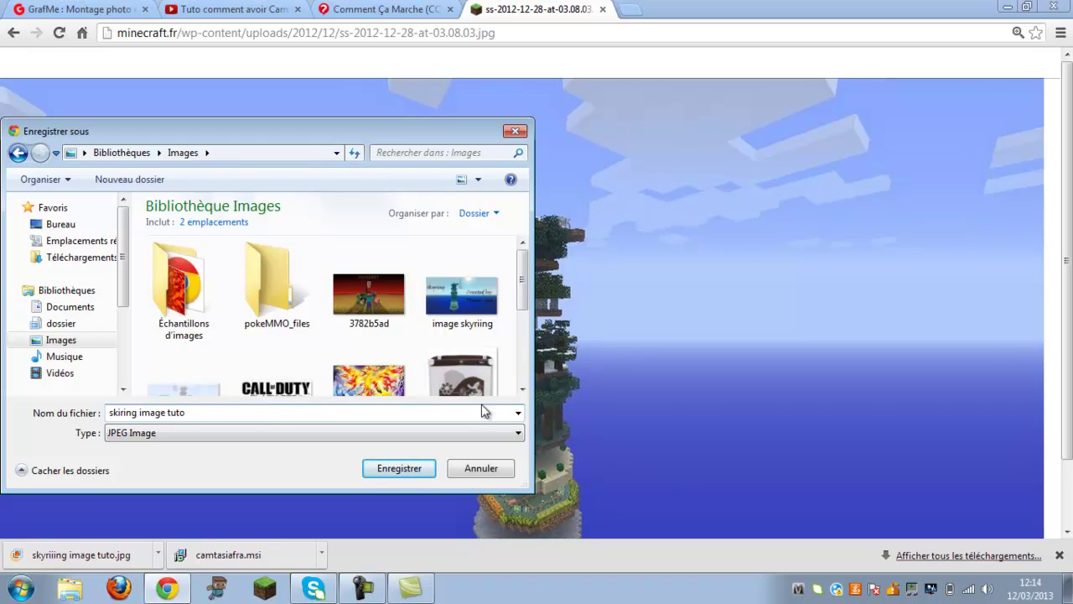
click(416, 470)
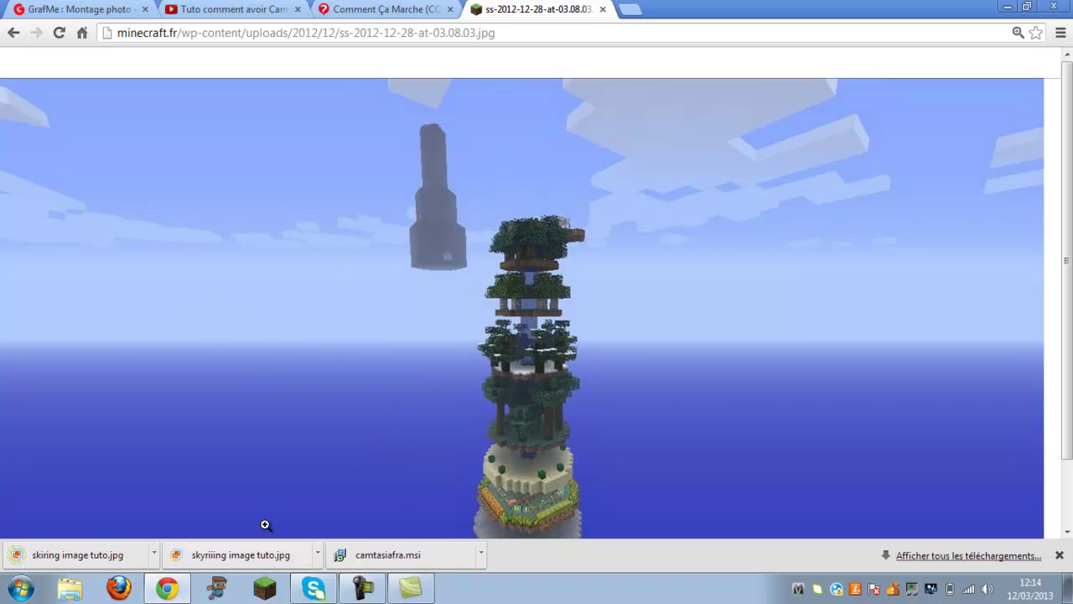
Close the full-size picture page and choose "skiring image tuto" from the Images library as the source image of the GrafMe text montage
click(602, 8)
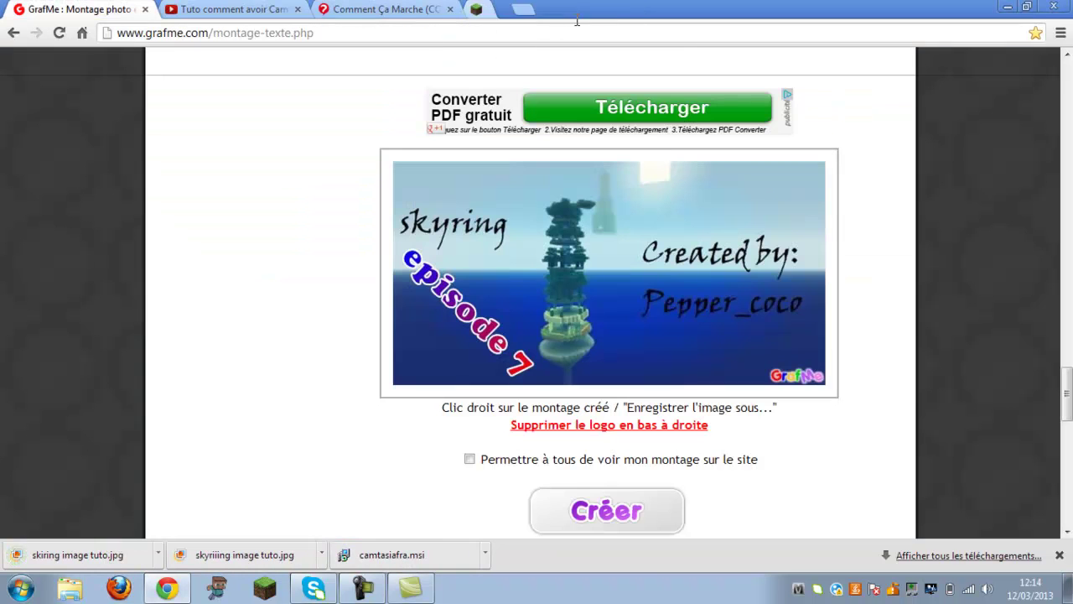
drag(1066, 394, 1070, 42)
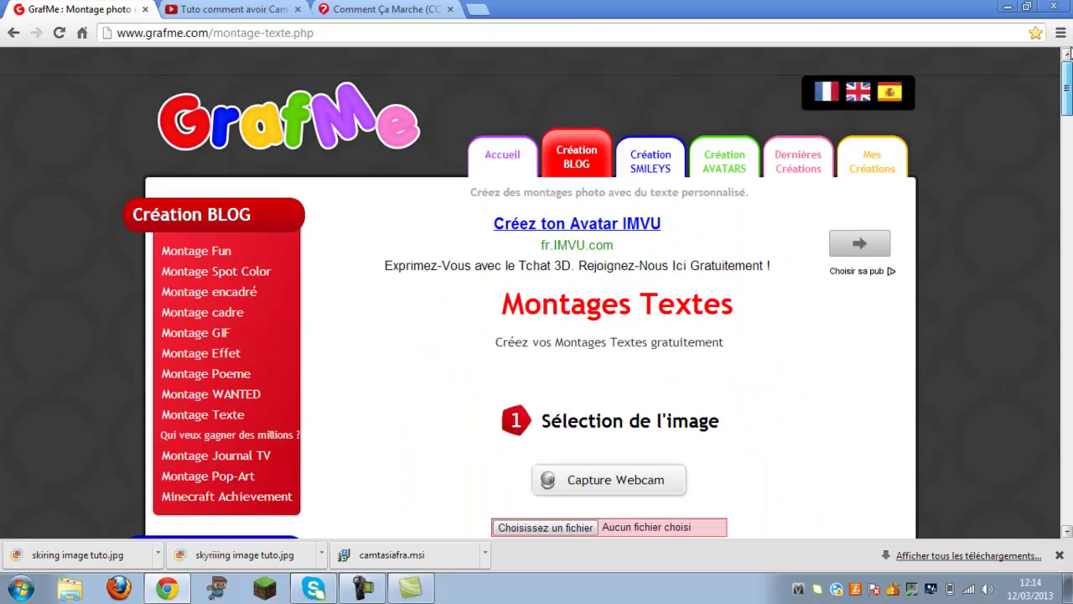
scroll(587, 301, down, 2)
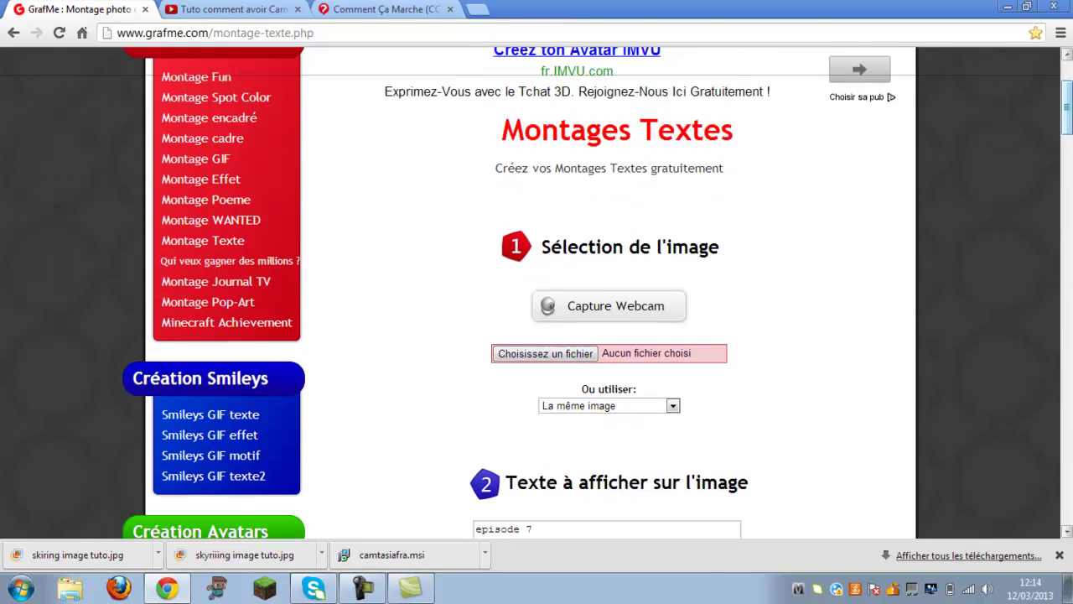
click(585, 356)
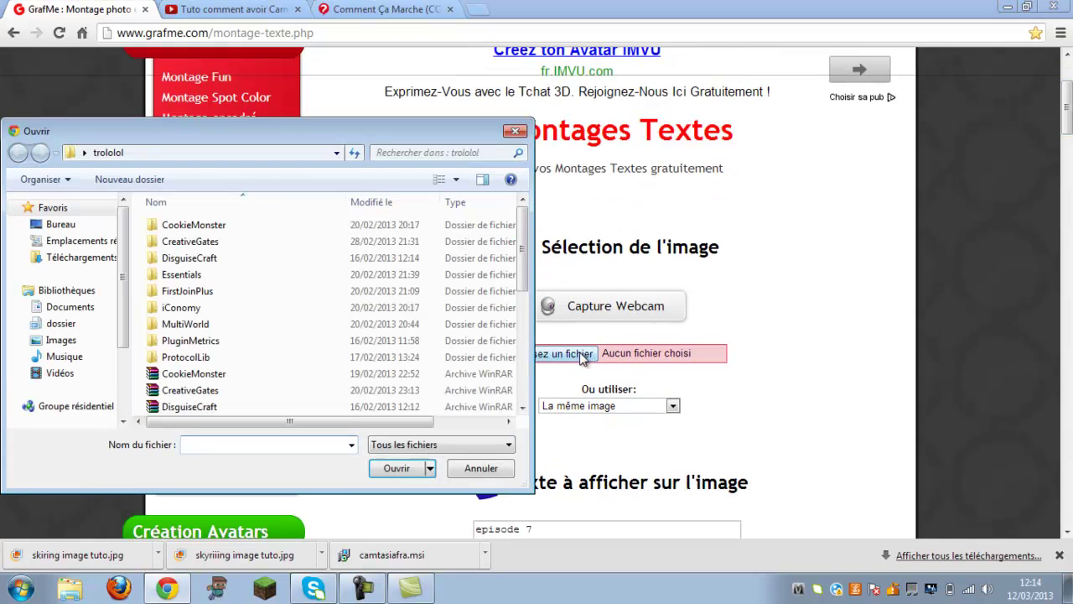
click(62, 341)
drag(522, 260, 523, 359)
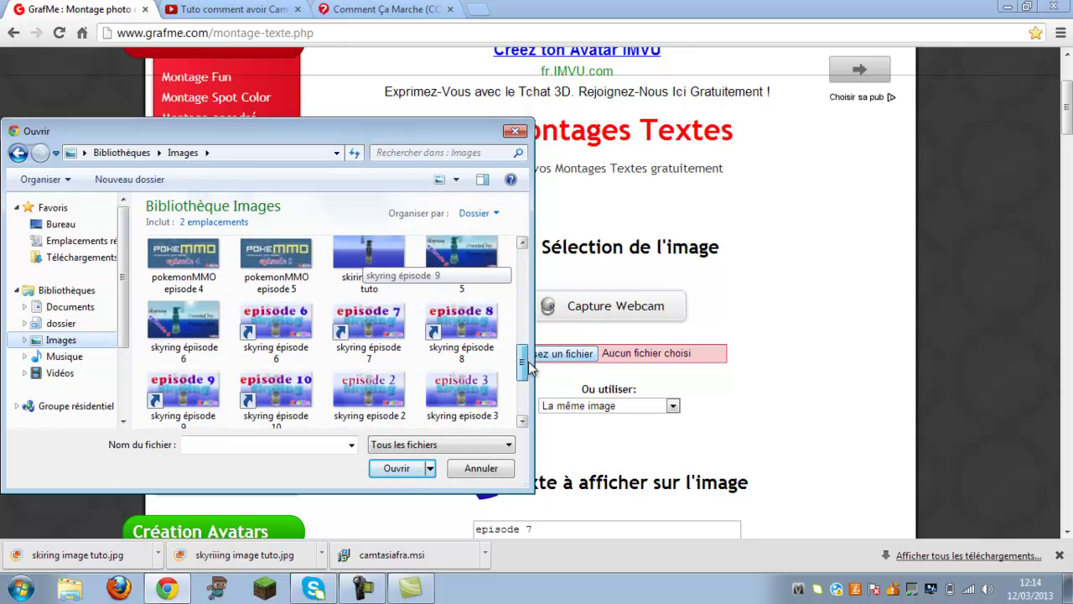
click(390, 288)
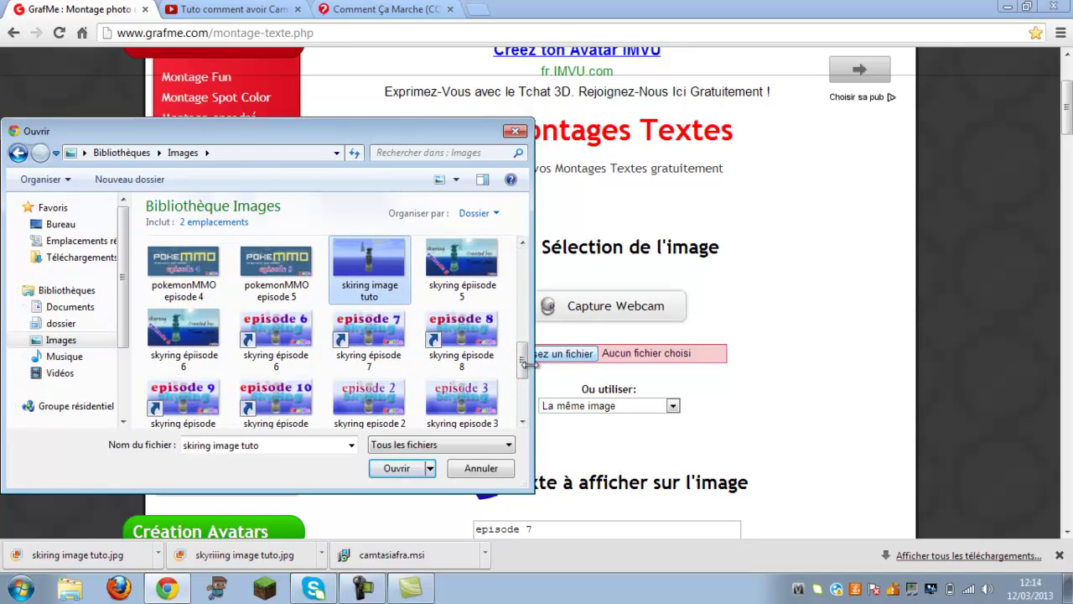
drag(524, 362, 523, 357)
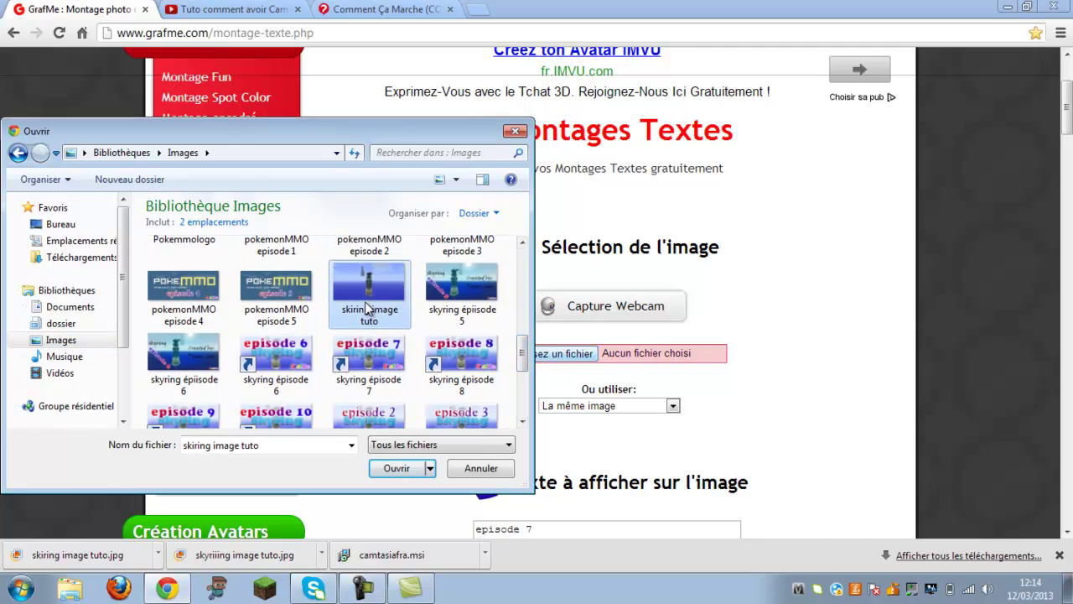
click(409, 468)
Replace the text shown on the image with "épisode 1"
scroll(545, 294, down, 3)
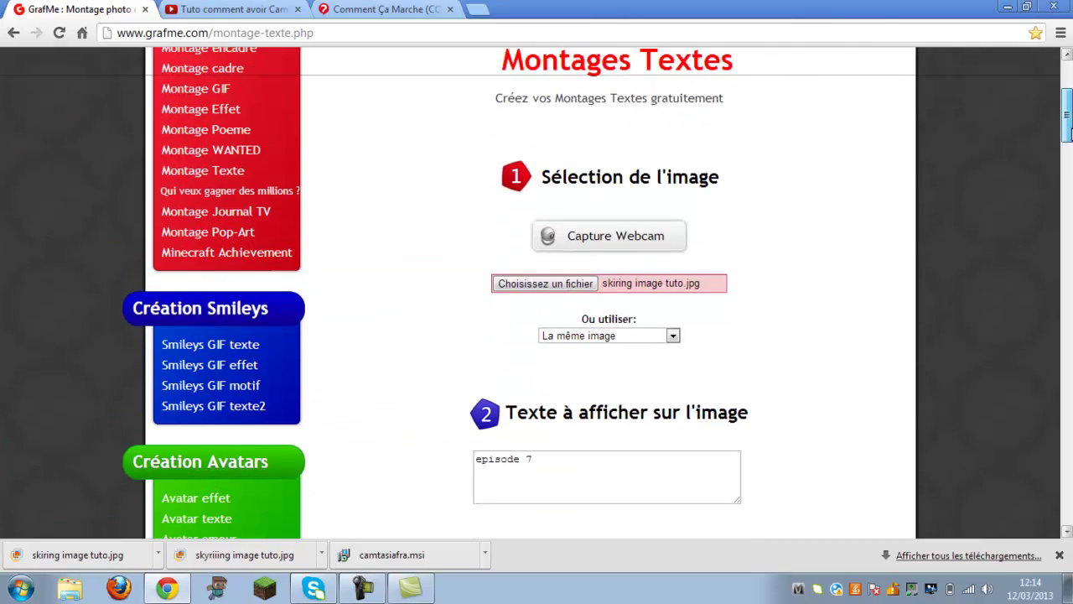
drag(544, 293, 434, 284)
key(BackSpace)
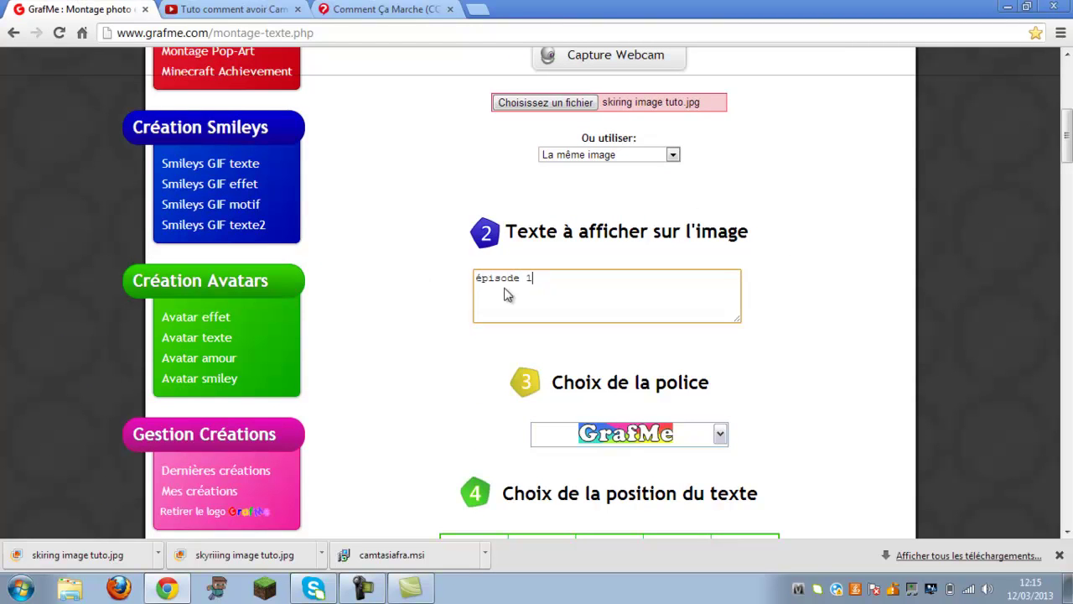
Look through the available text fonts and keep the bold slab-serif one
scroll(1053, 195, down, 3)
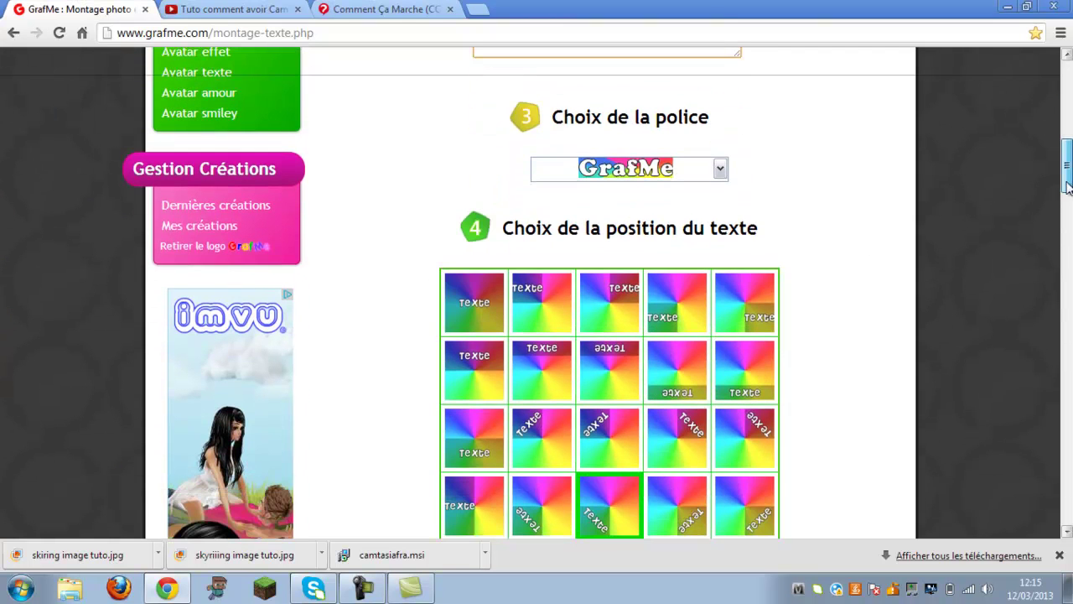
click(656, 206)
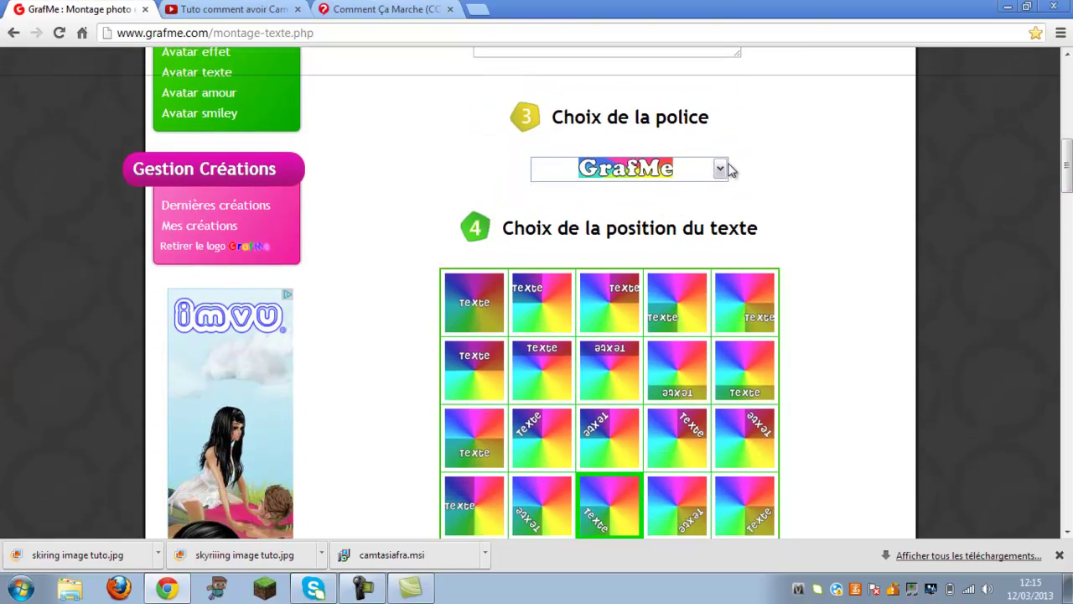
click(720, 169)
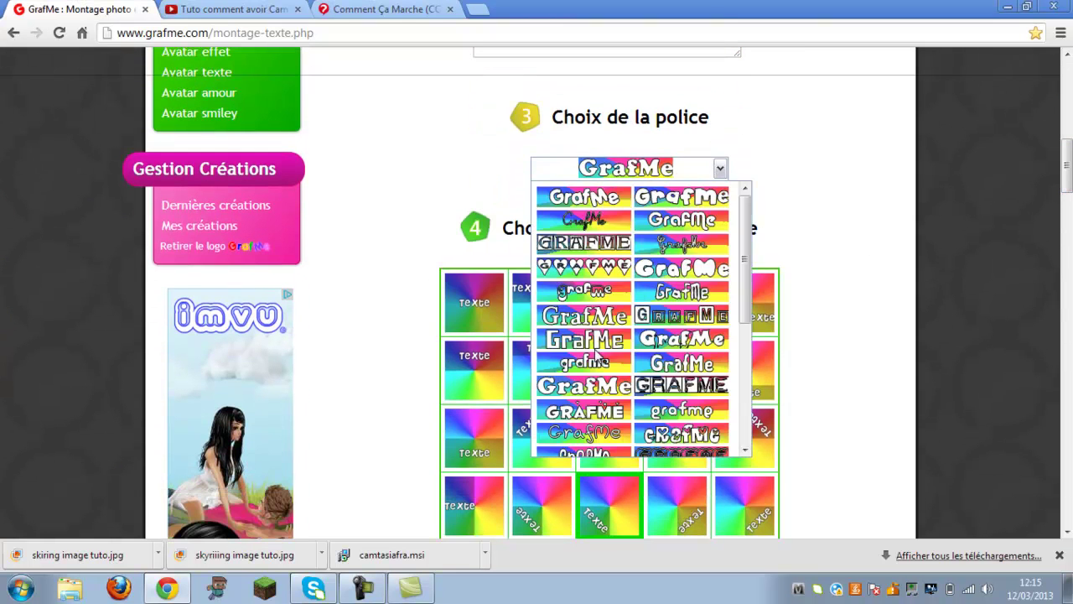
click(605, 406)
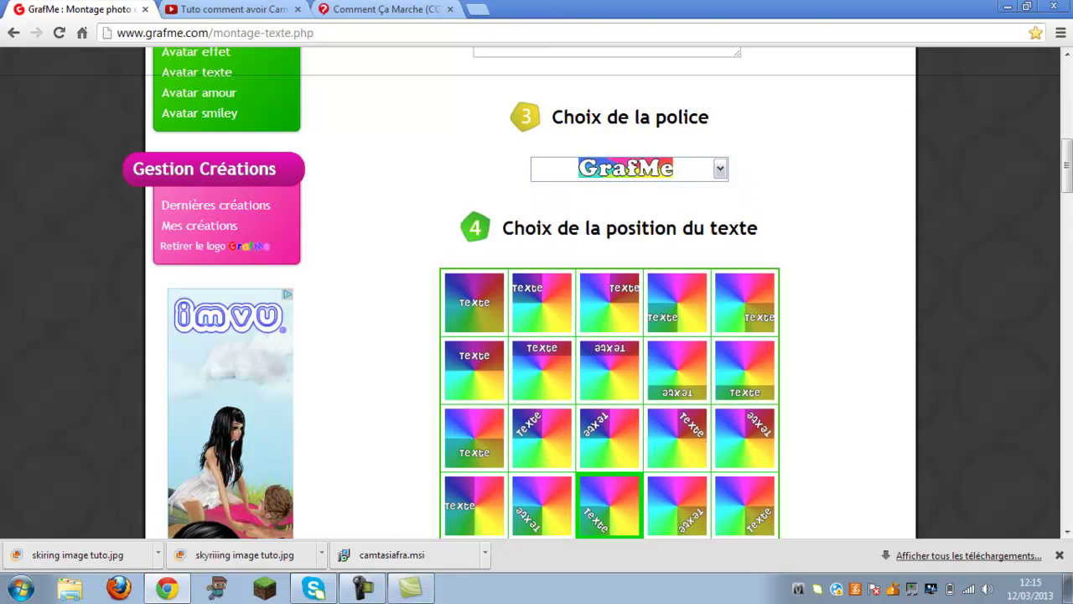
Keep the diagonal lower-left text position and set the text size to 60 pts
mouse_move(1069, 164)
mouse_down()
mouse_move(1069, 127)
mouse_move(1068, 183)
mouse_up()
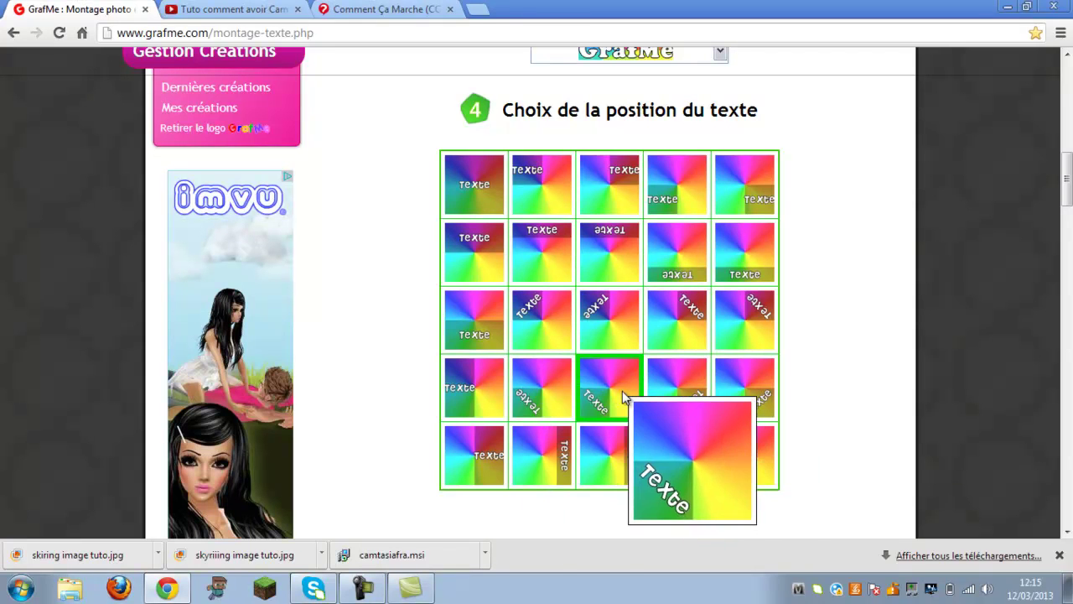
drag(1068, 180, 976, 245)
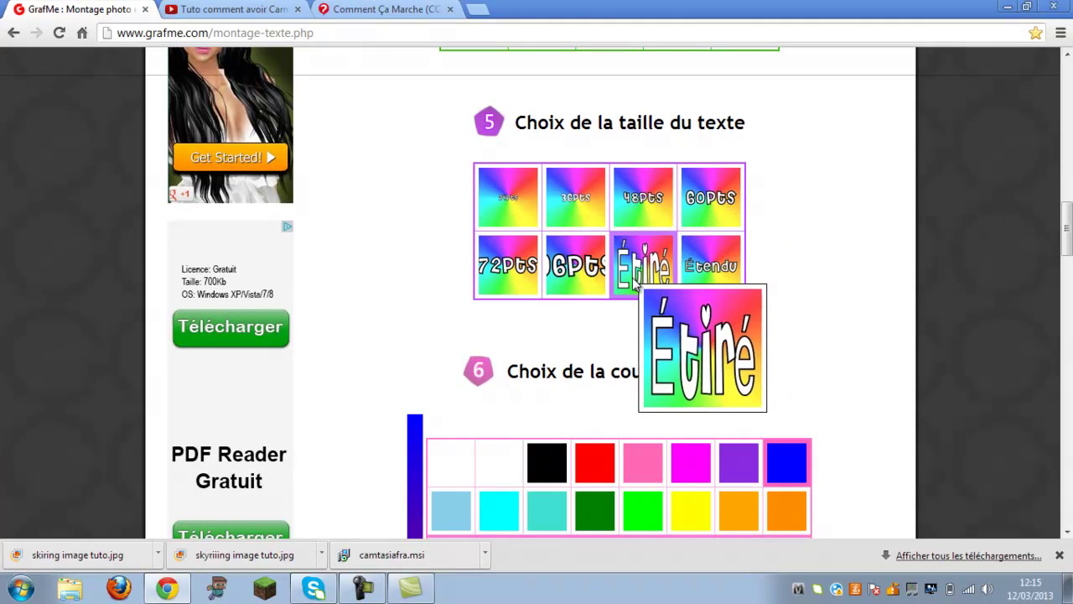
click(706, 209)
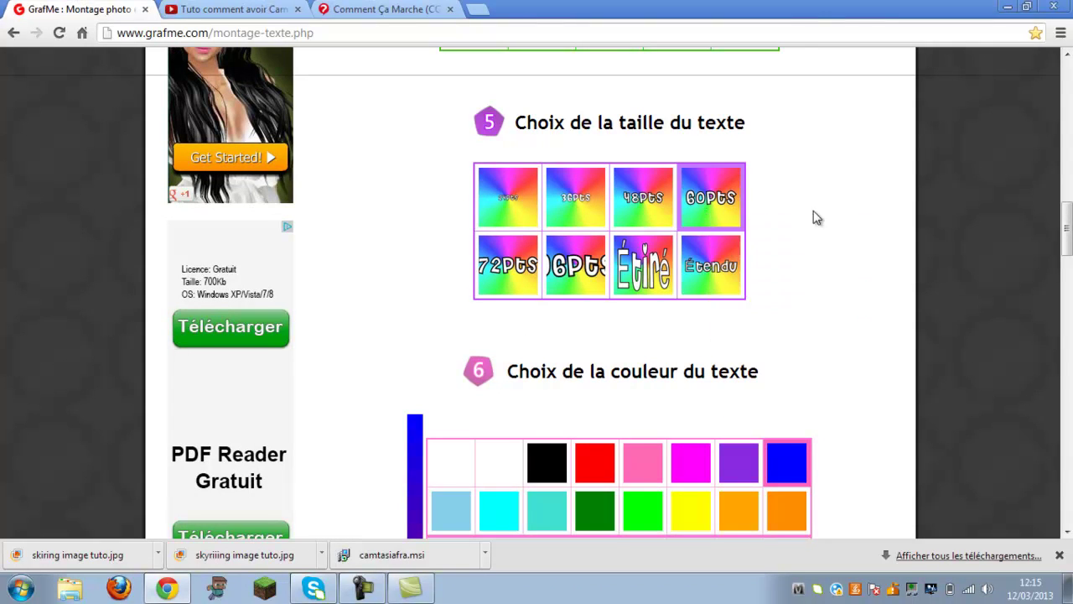
Try white for both text gradient colours, and restore blue as the text colour and red as the gradient colour
drag(1067, 227, 1067, 269)
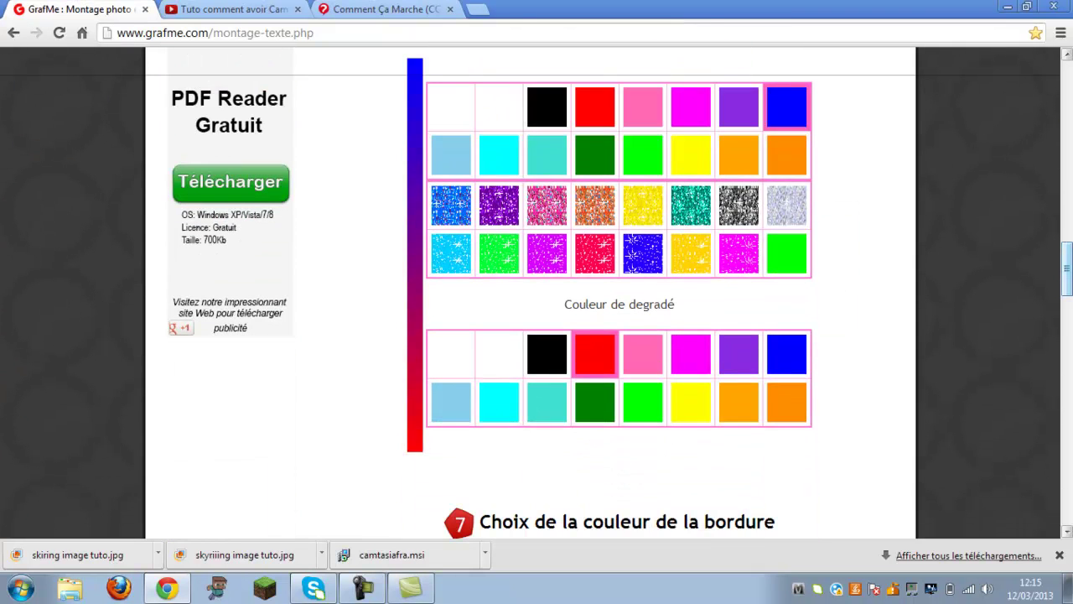
click(495, 99)
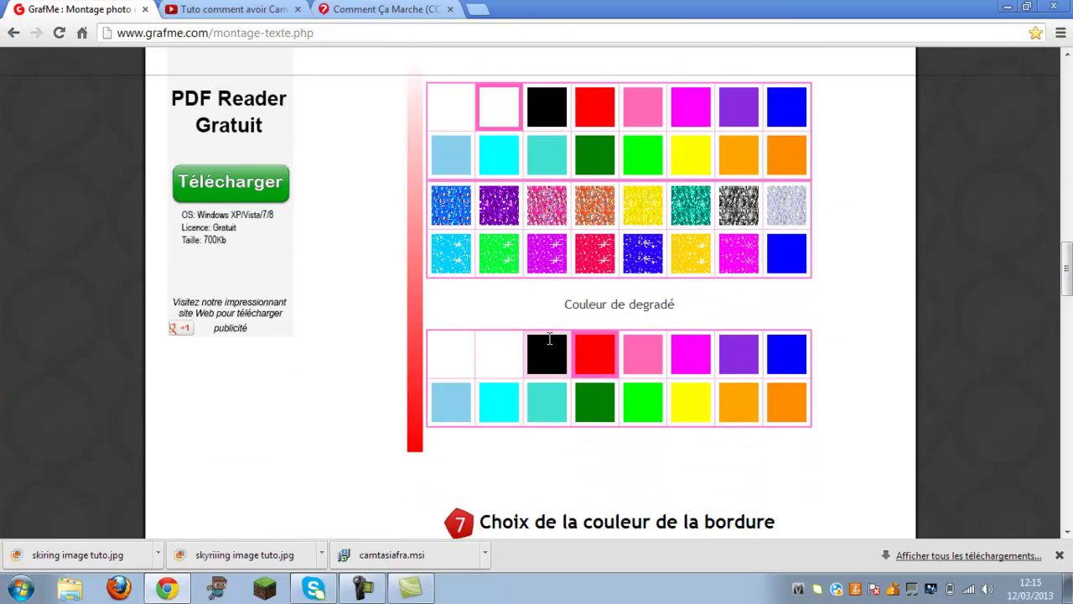
click(498, 353)
click(787, 107)
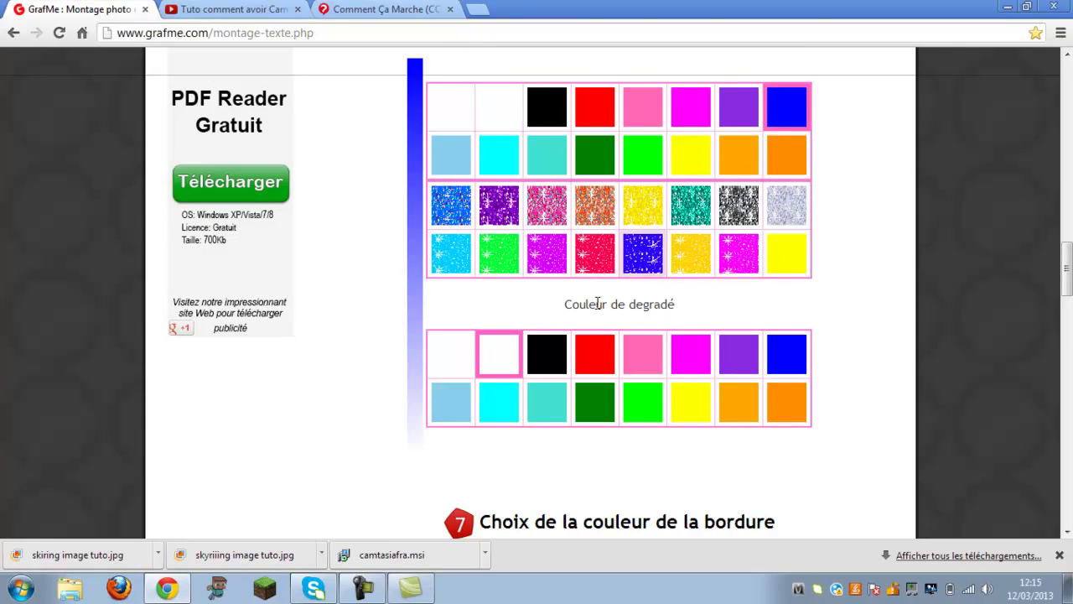
click(590, 355)
Try black for both border gradient colours, and restore white for both
scroll(590, 356, down, 4)
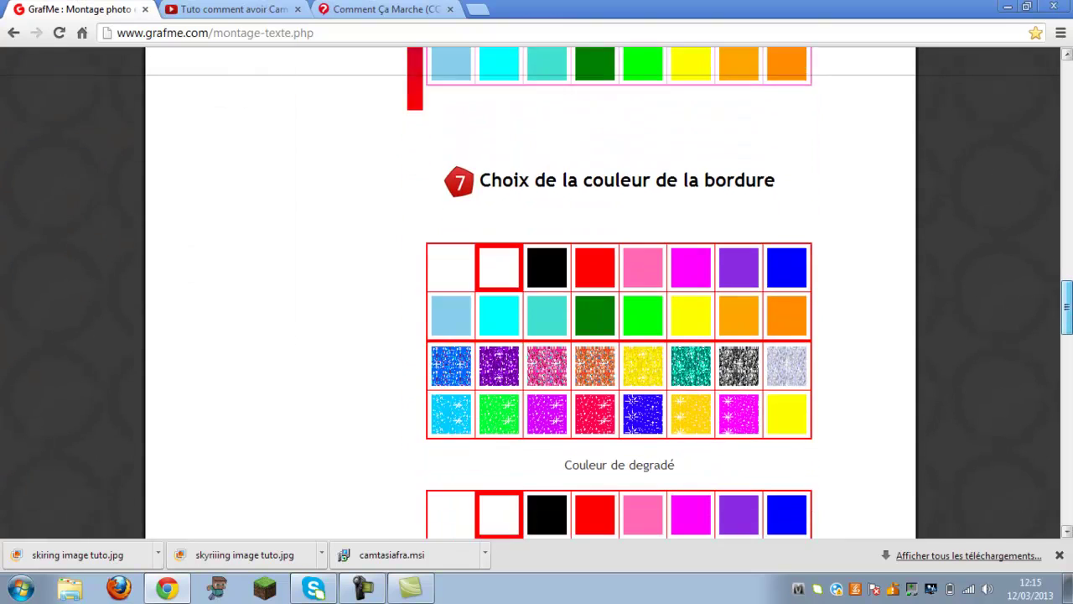
scroll(643, 209, down, 2)
click(546, 106)
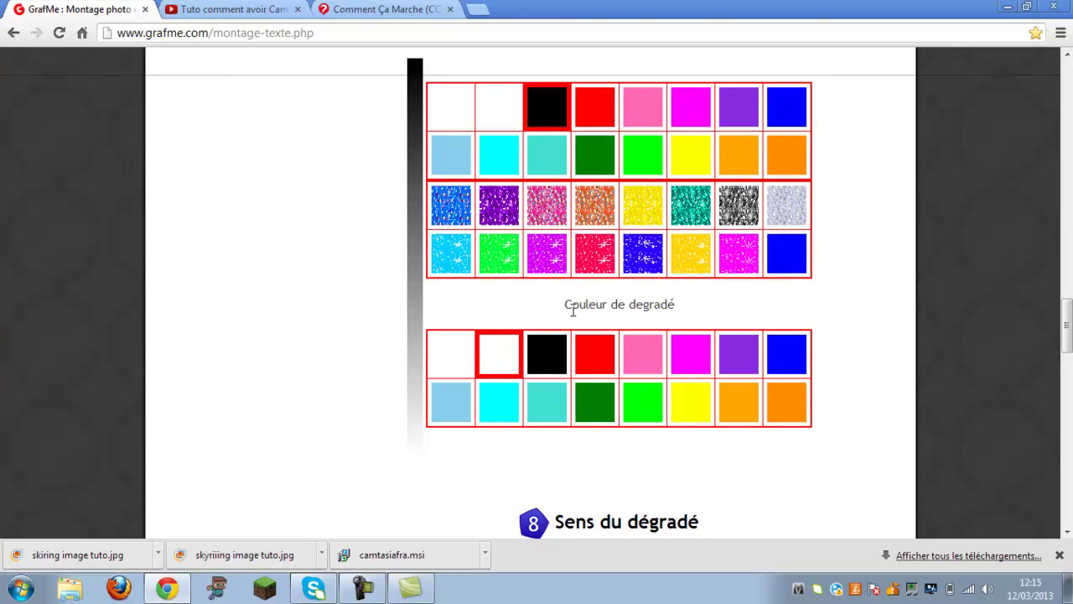
click(549, 353)
click(507, 106)
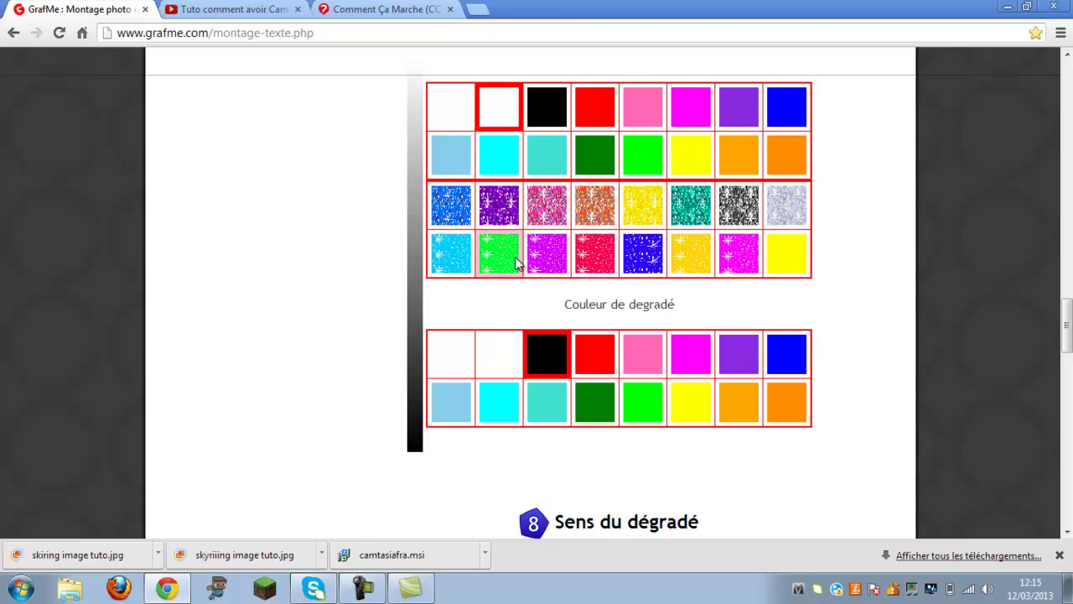
click(502, 356)
Try the Unis and Vert. gradient directions, return to the last Diag. option, and create the montage
scroll(520, 358, down, 4)
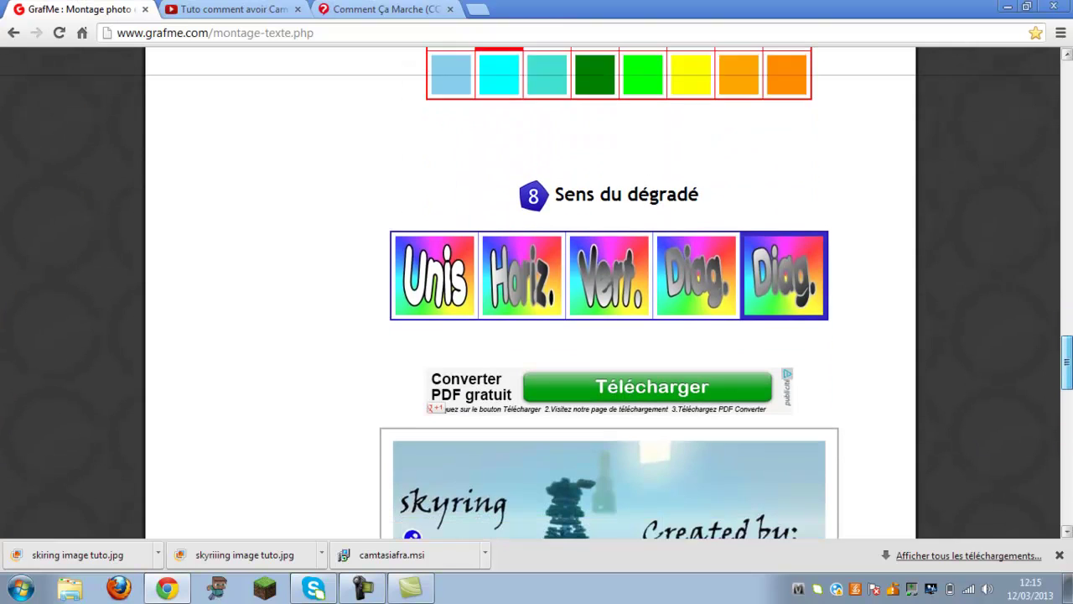
scroll(536, 293, down, 1)
click(440, 201)
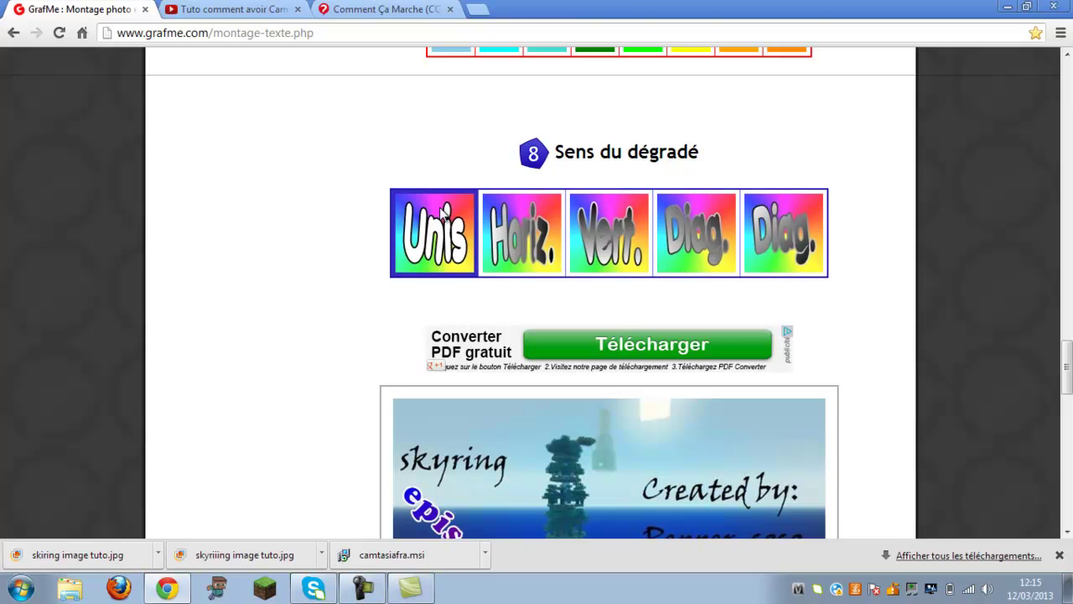
click(630, 234)
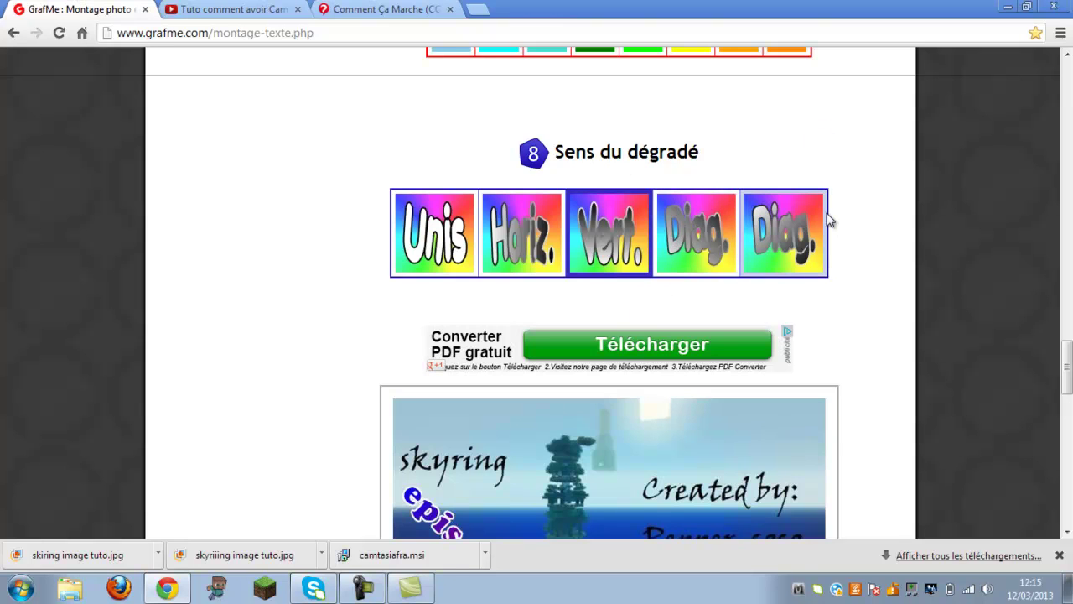
click(773, 237)
scroll(603, 508, down, 4)
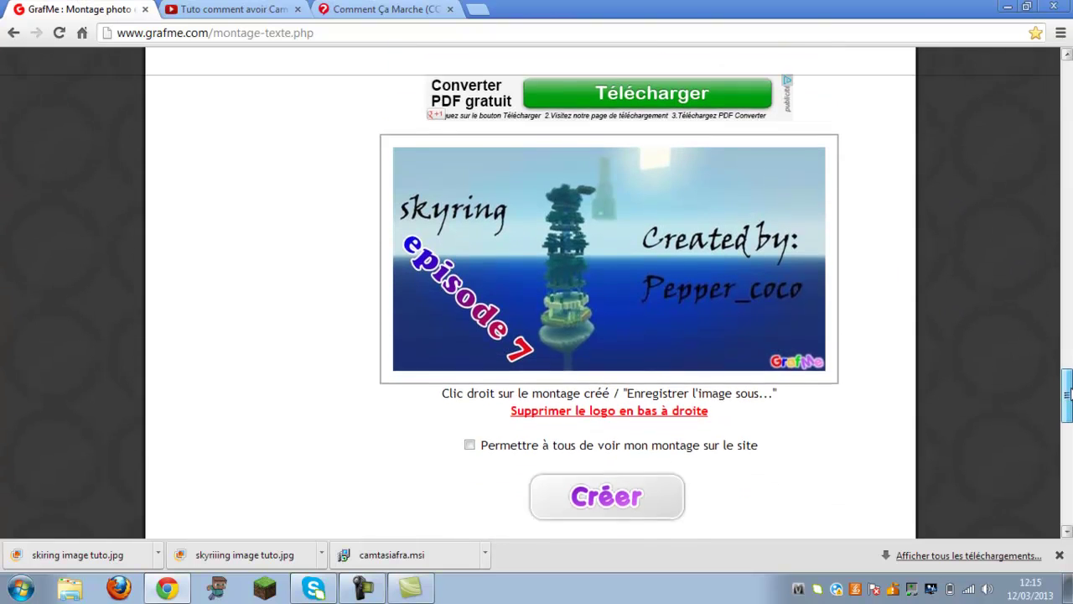
click(593, 474)
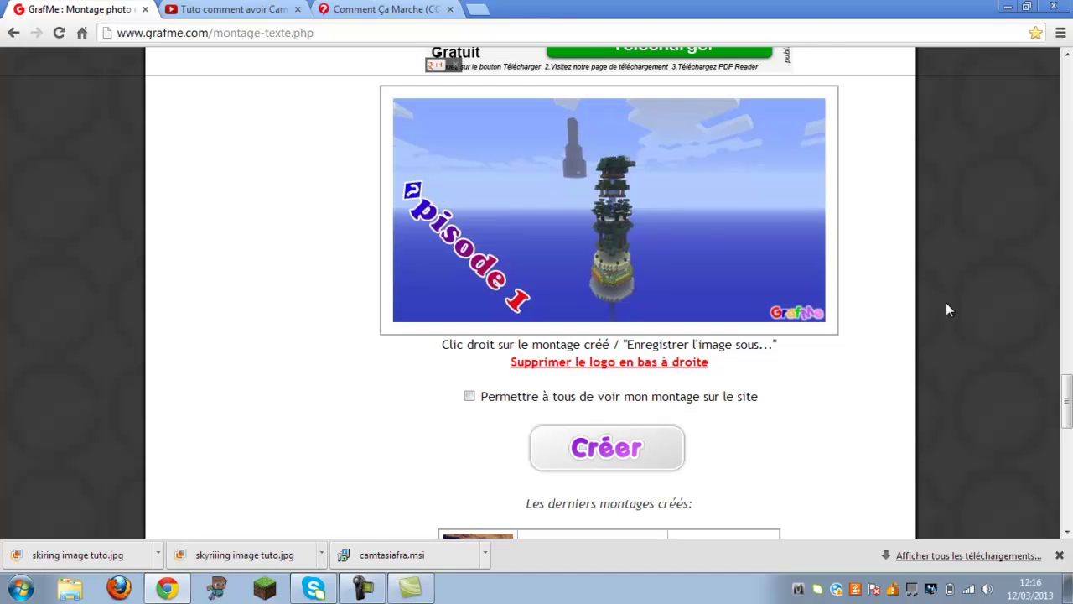
Correct the image text to "episode 1" with an unaccented first letter and create the montage again
scroll(946, 302, up, 15)
scroll(715, 124, up, 1)
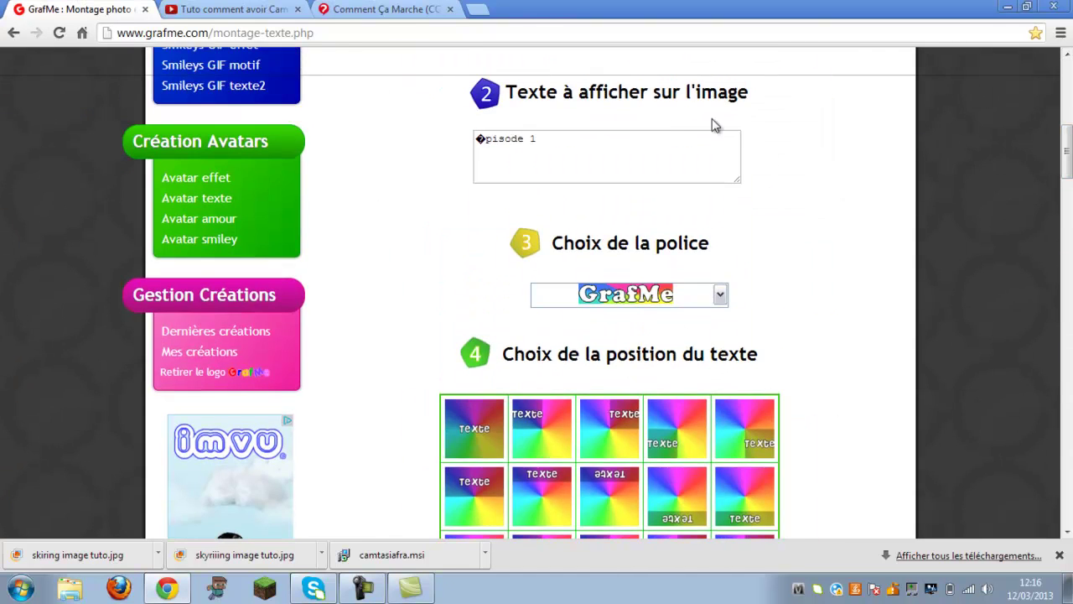
click(485, 137)
key(BackSpace)
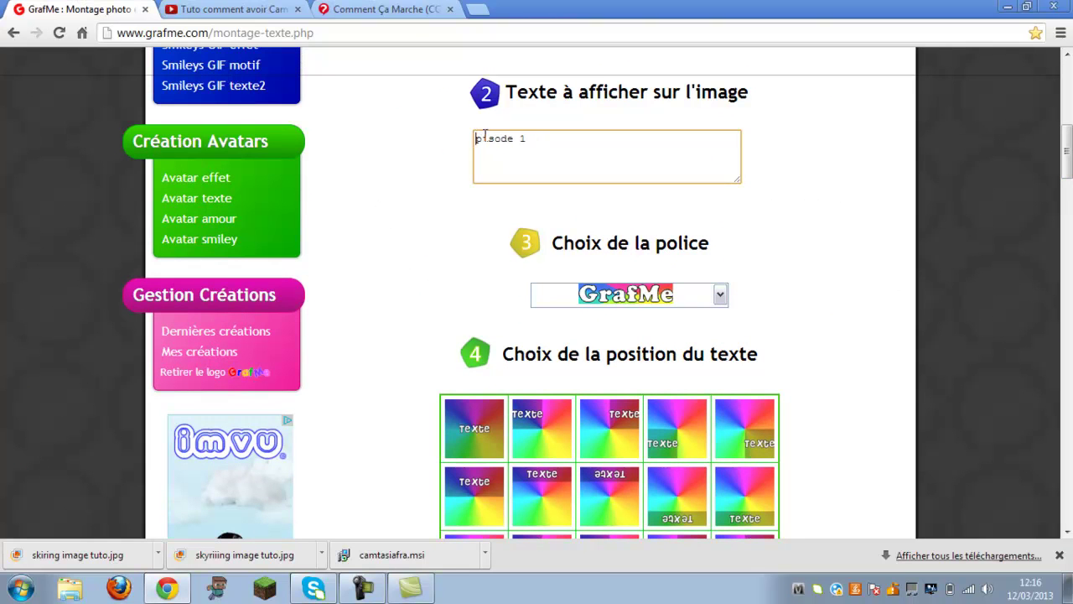
scroll(536, 294, down, 15)
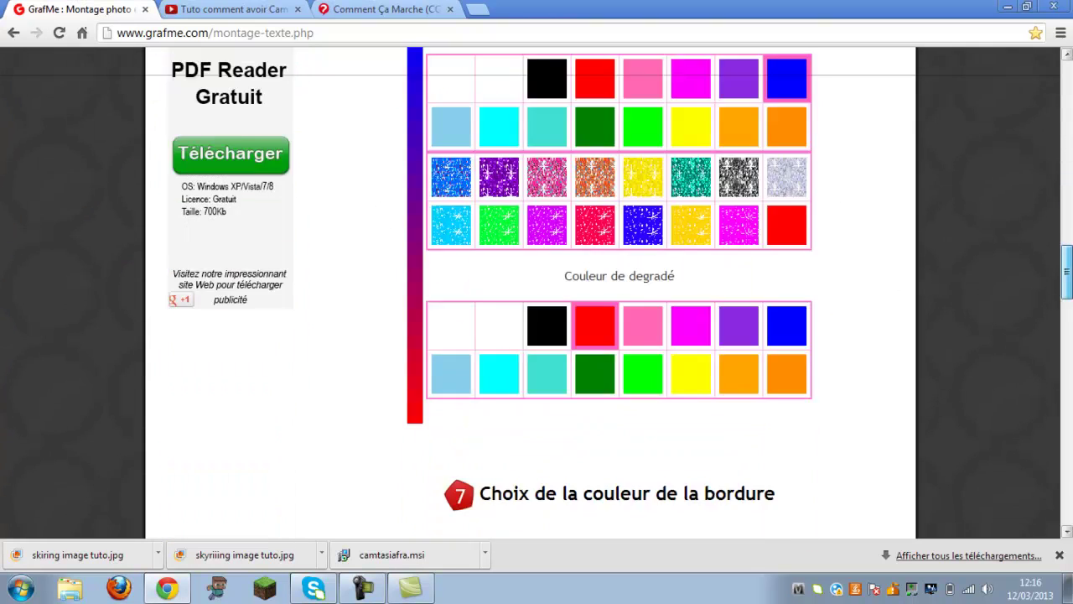
scroll(813, 362, down, 4)
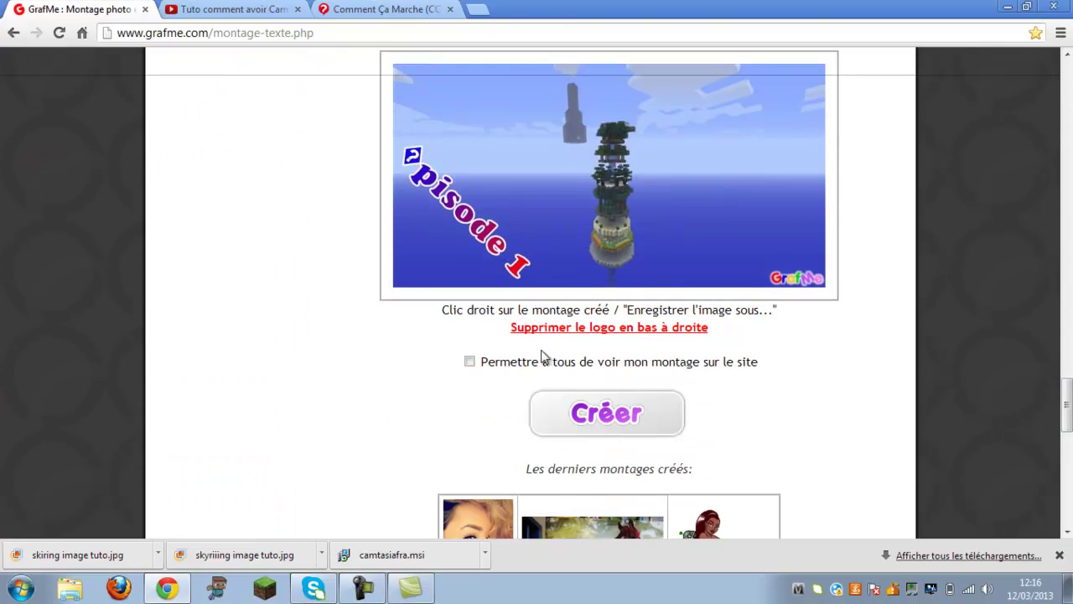
click(567, 402)
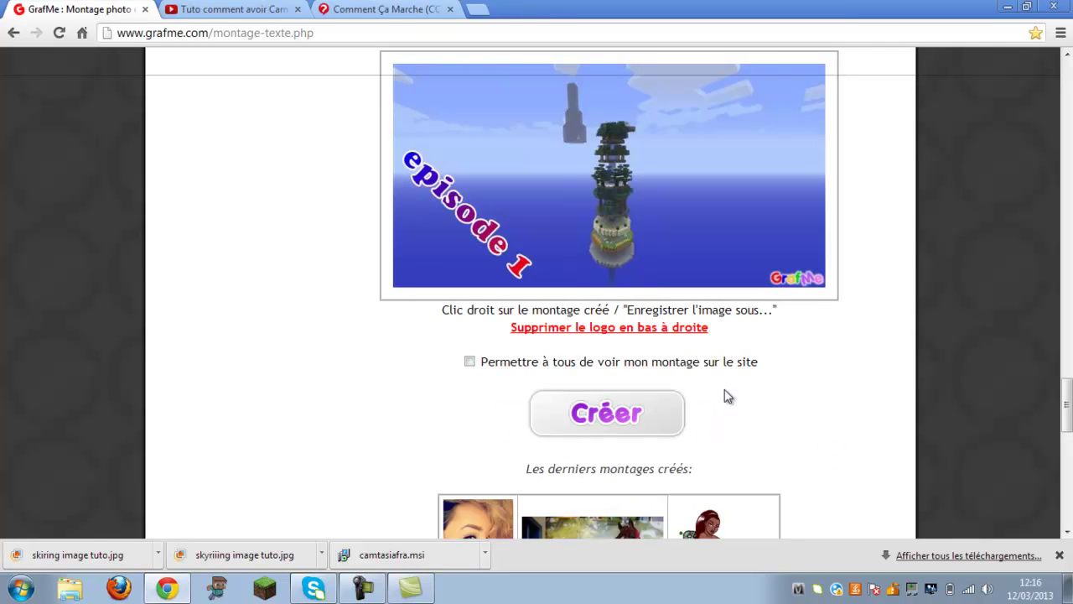
Save the episode 1 montage in the Images library as "skyring episode 1 tuto" and copy that file name for reuse
right_click(620, 221)
click(666, 234)
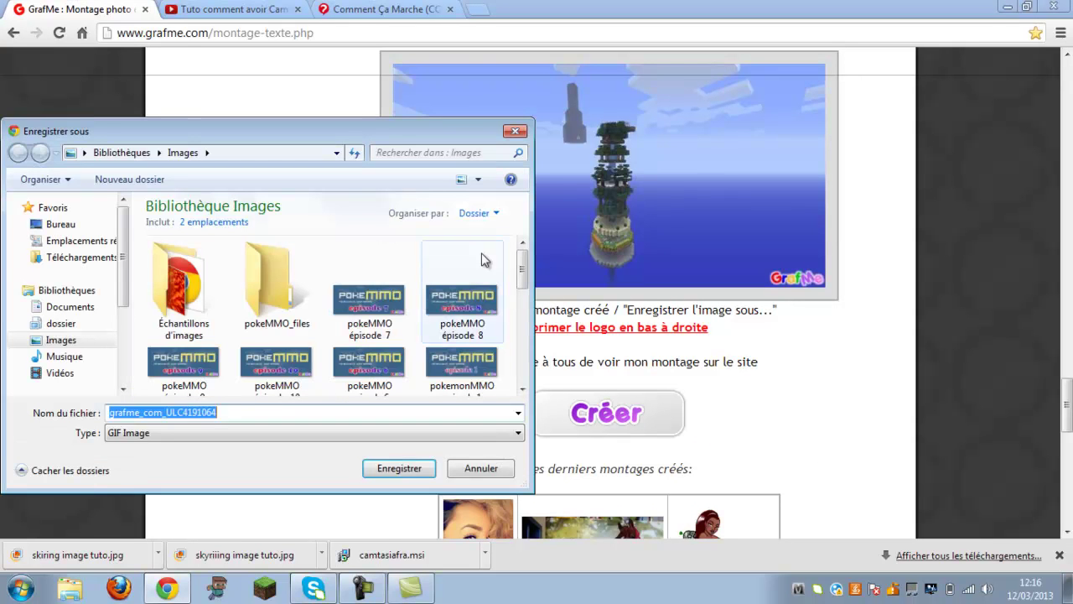
key(BackSpace)
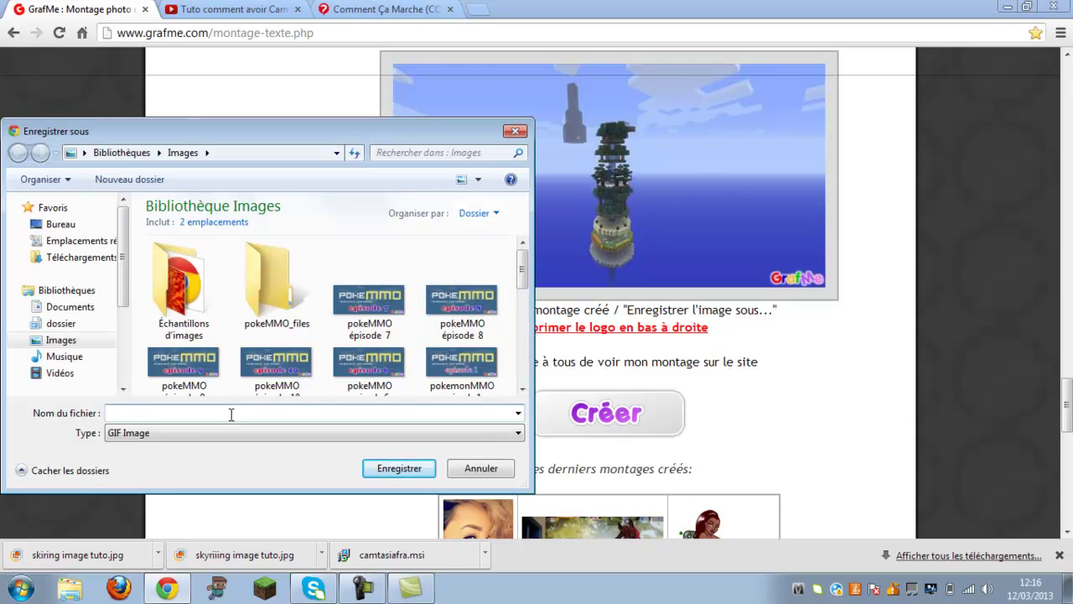
text(sky)
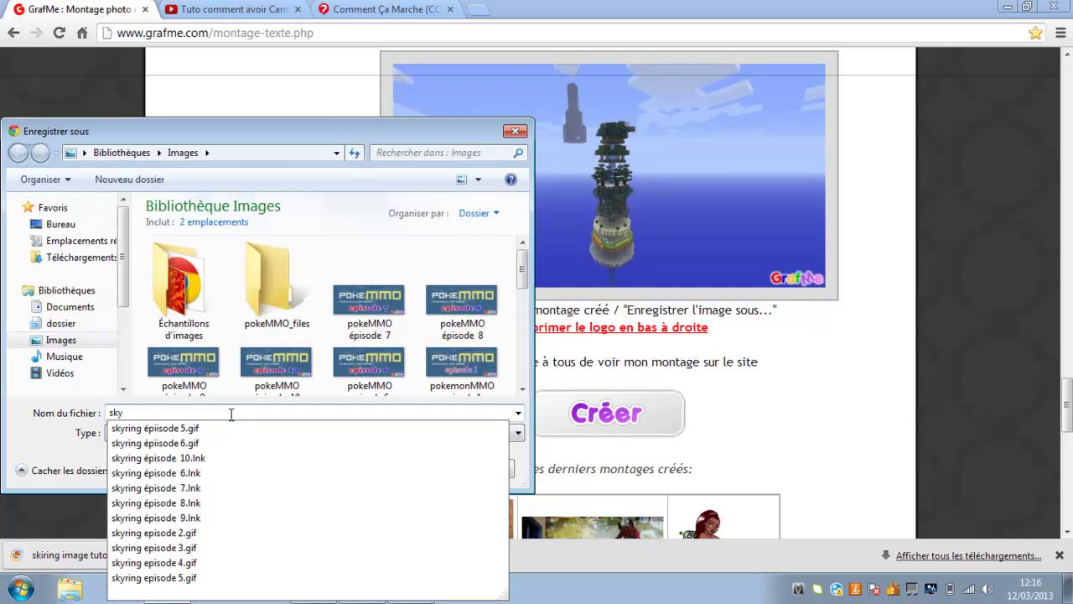
text(ring ep)
text(1 tuto)
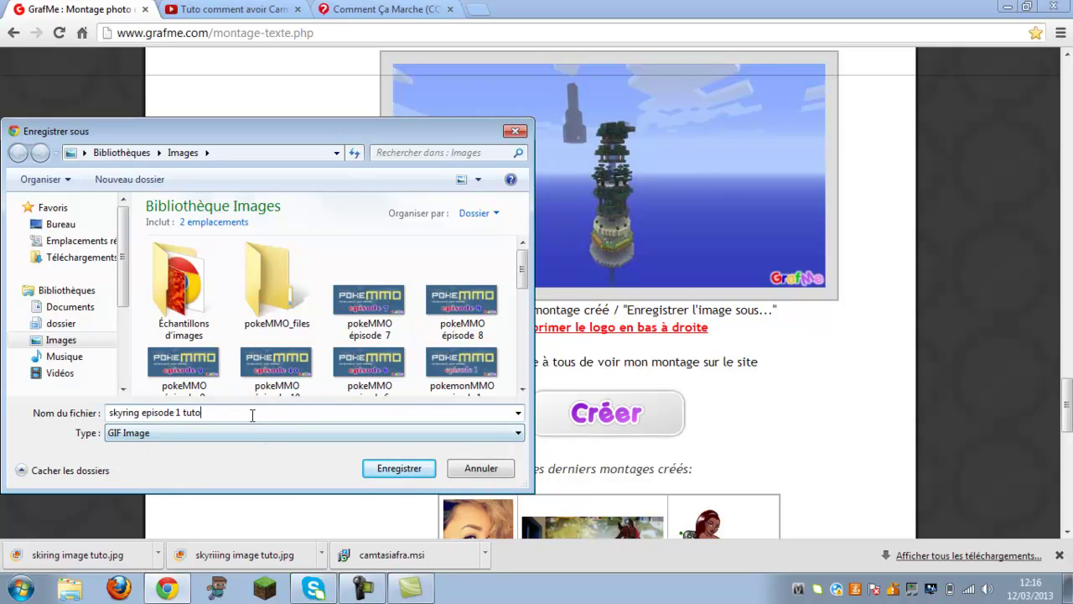
key(ctrl+a)
right_click(139, 413)
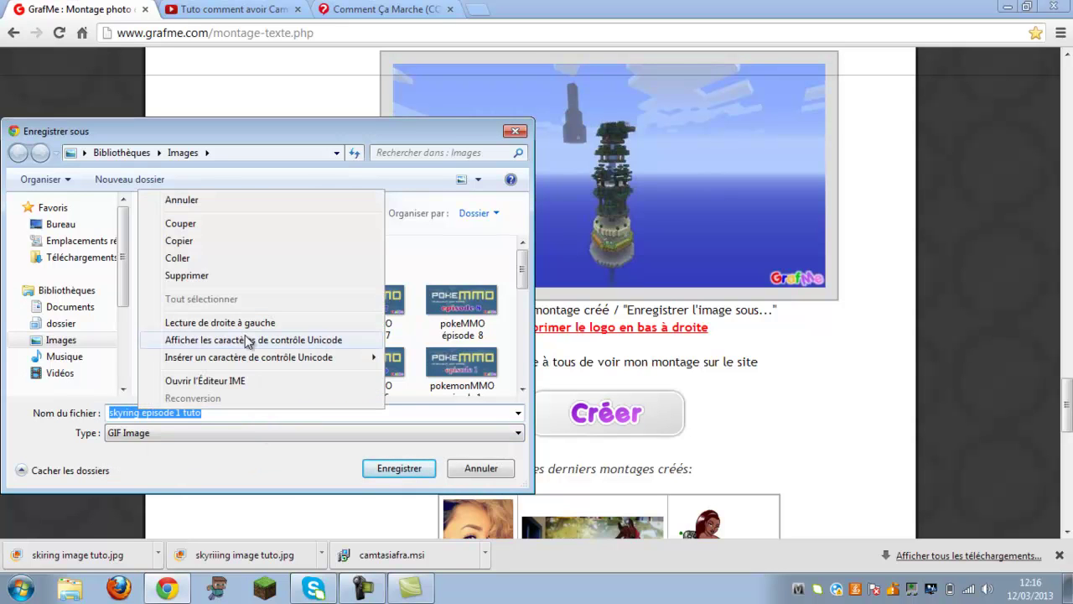
click(201, 242)
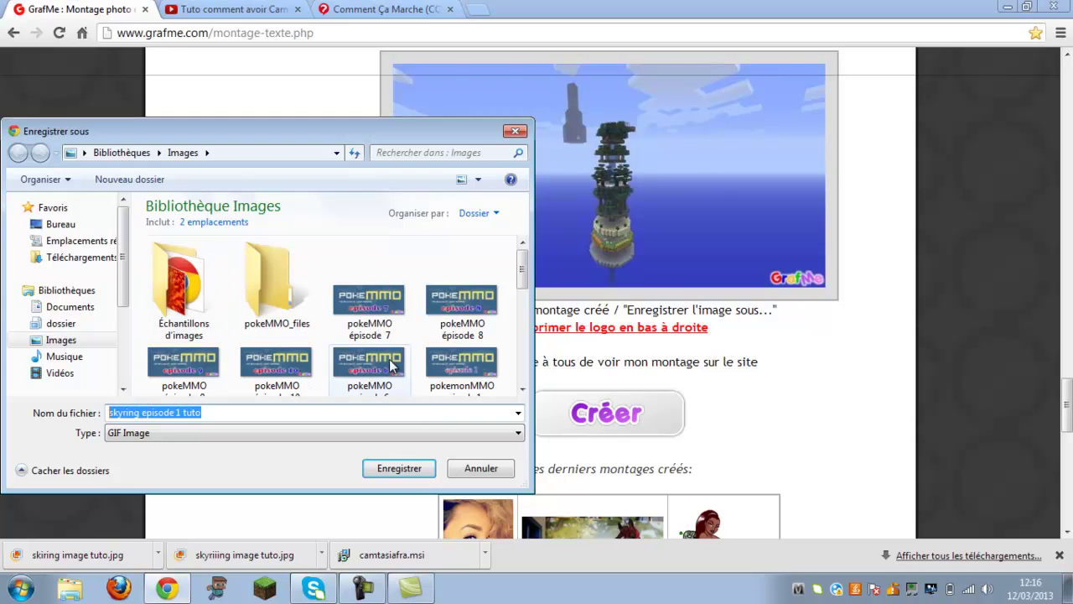
click(399, 468)
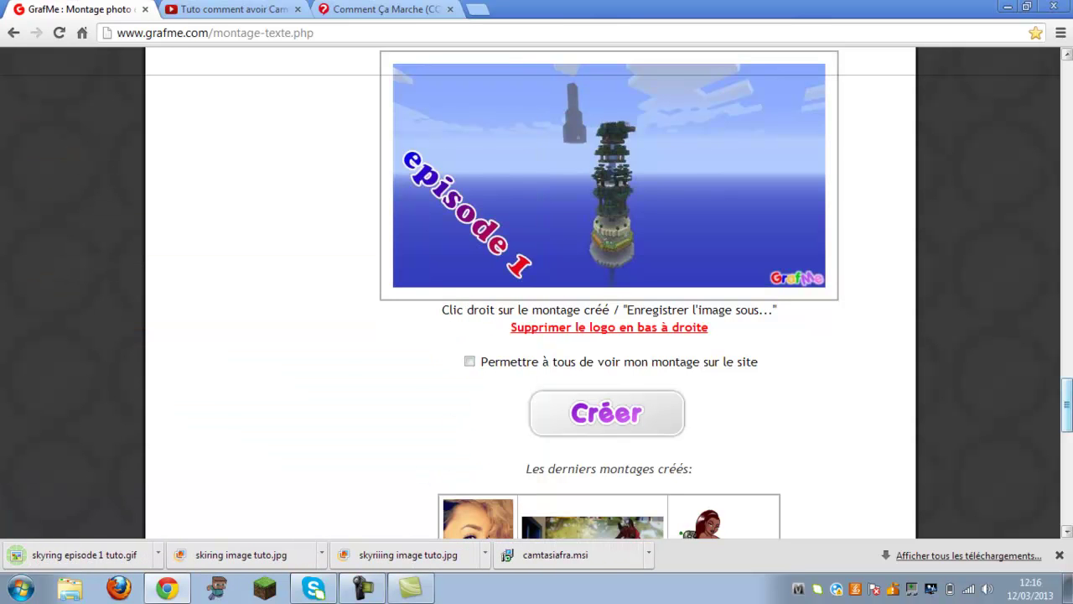
Change the image text to "episode 2" and create the montage with the same image and settings
drag(1066, 410, 1067, 128)
click(544, 353)
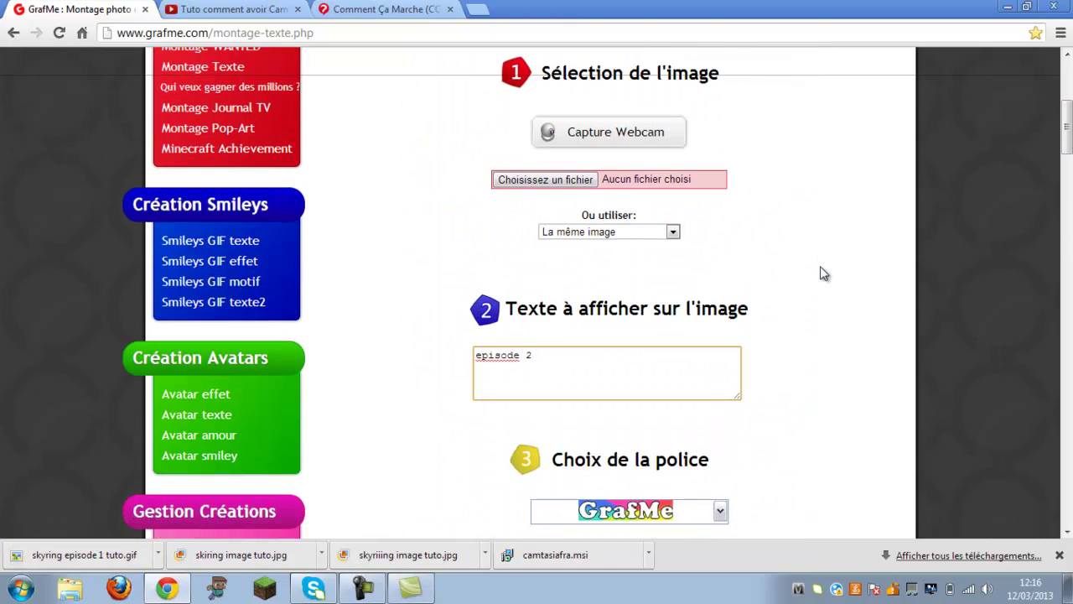
text(2)
scroll(690, 388, down, 20)
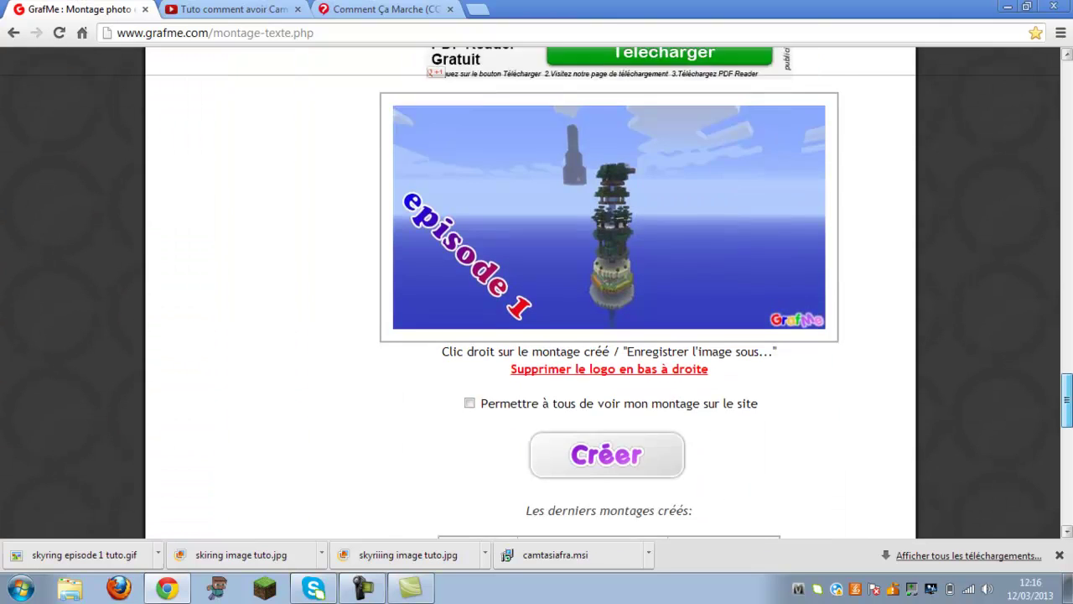
click(690, 388)
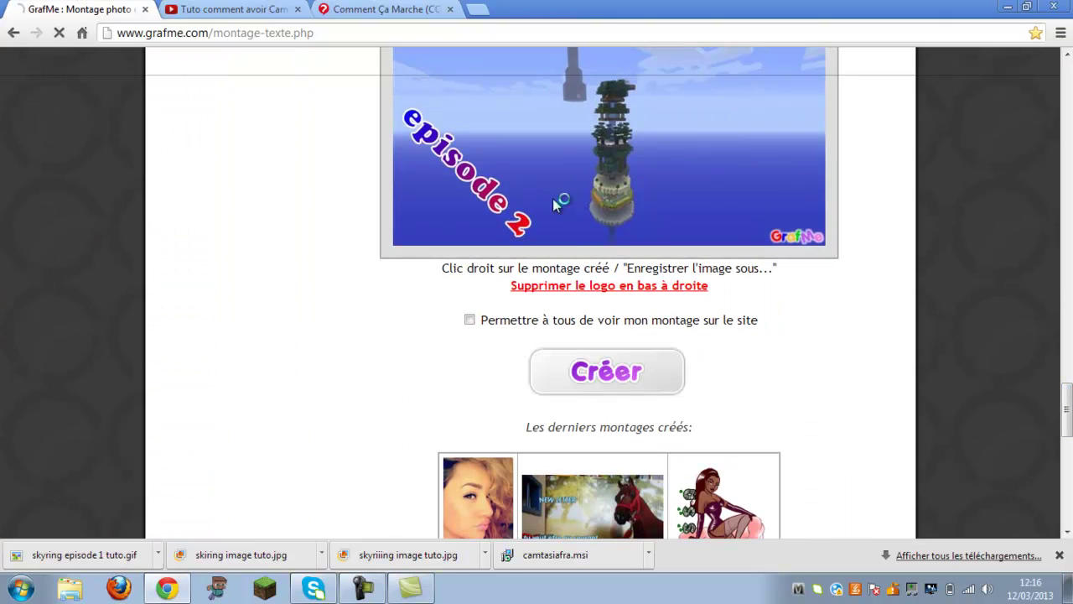
Save the episode 2 montage as "skyring episode 2 tuto", reusing the copied file name with its number changed
right_click(591, 194)
click(616, 213)
key(BackSpace)
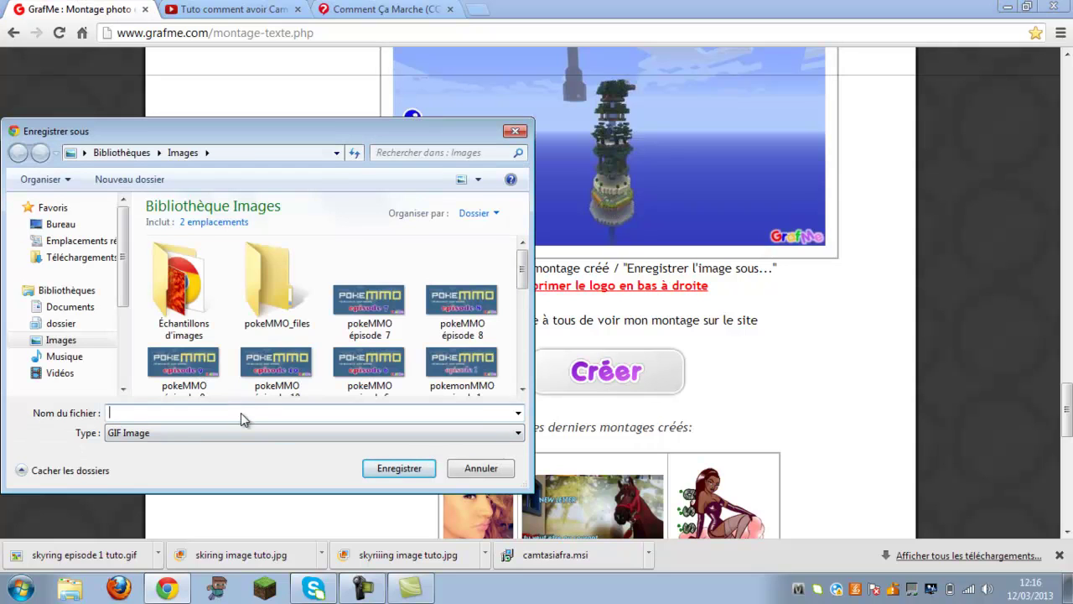
right_click(240, 413)
click(277, 261)
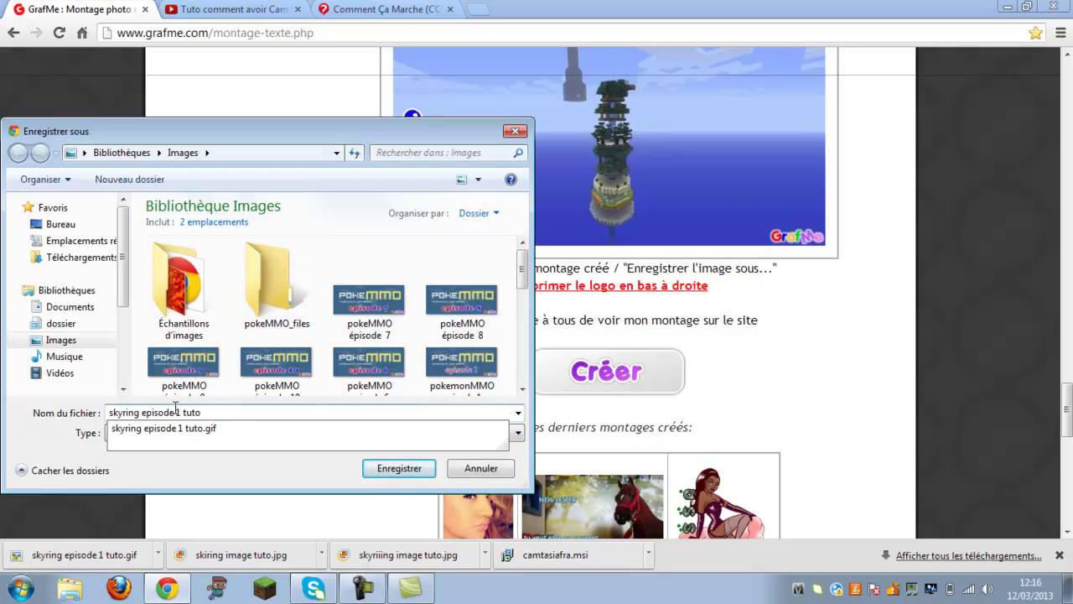
click(178, 412)
key(BackSpace)
key(BackSpace)
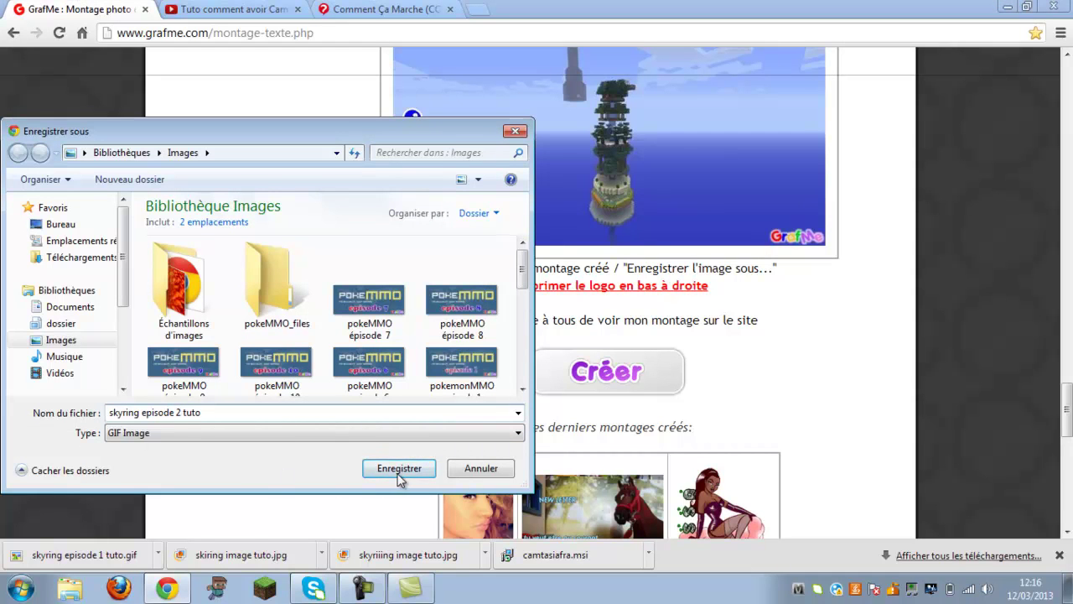
click(399, 468)
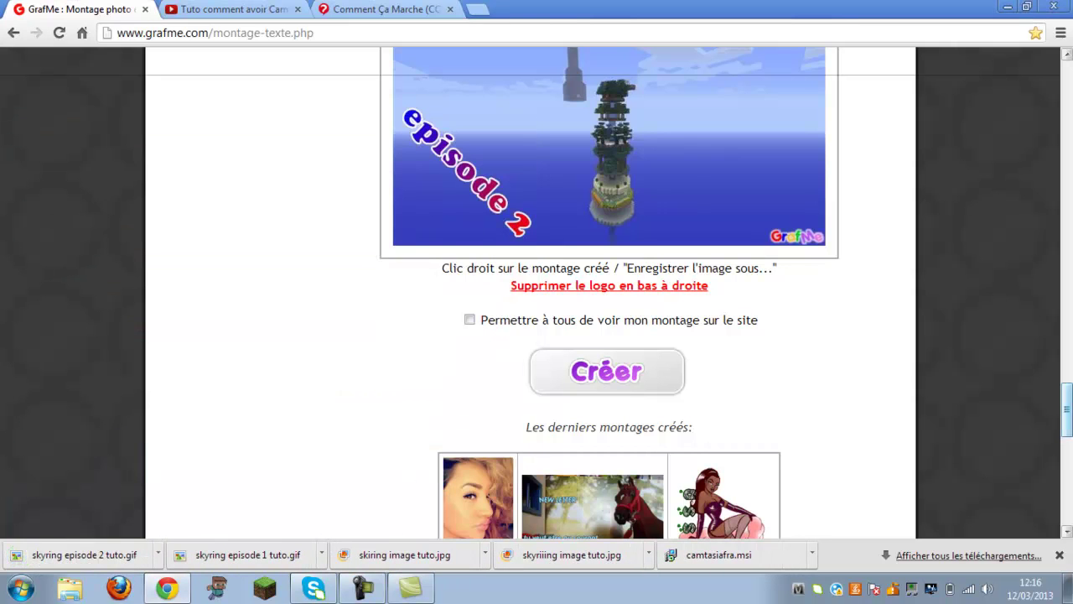
Change the image text to "episode 3" and create the montage again
scroll(611, 225, up, 10)
click(537, 250)
key(BackSpace)
scroll(725, 496, down, 15)
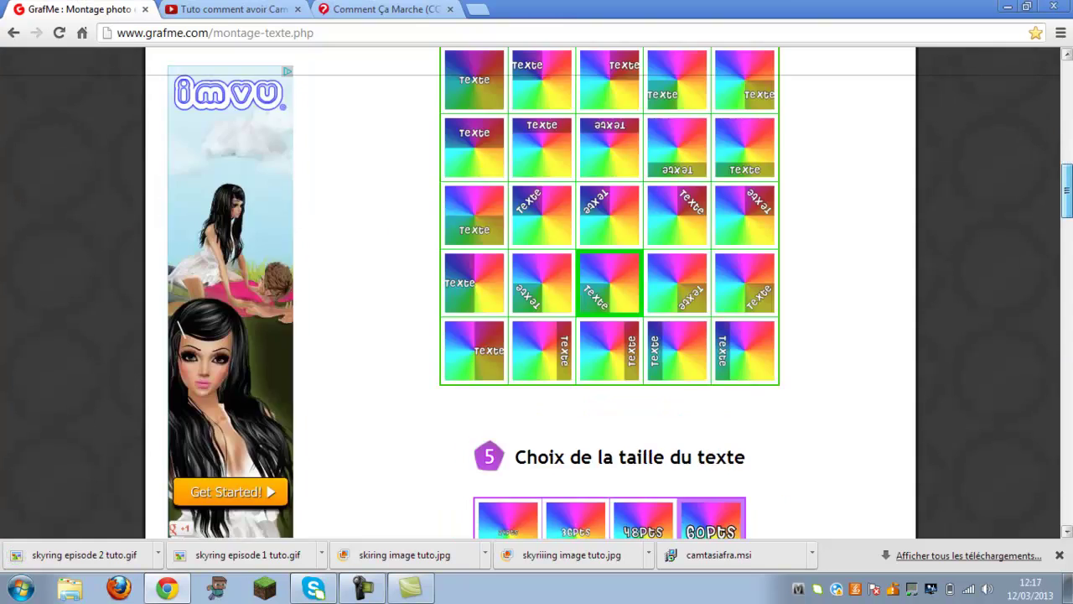
scroll(725, 496, up, 2)
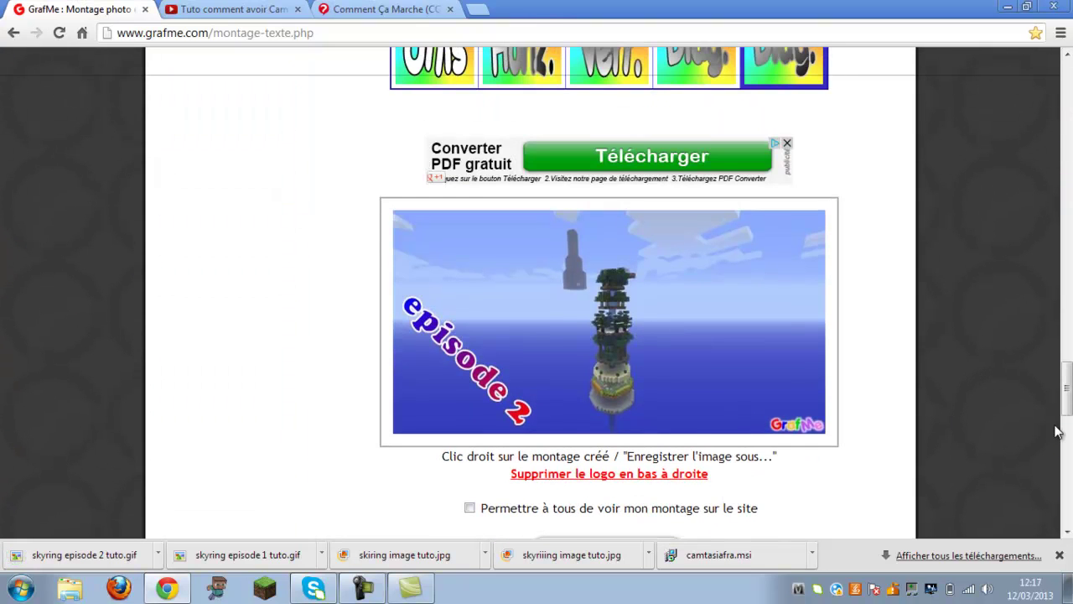
scroll(1058, 431, down, 3)
click(602, 401)
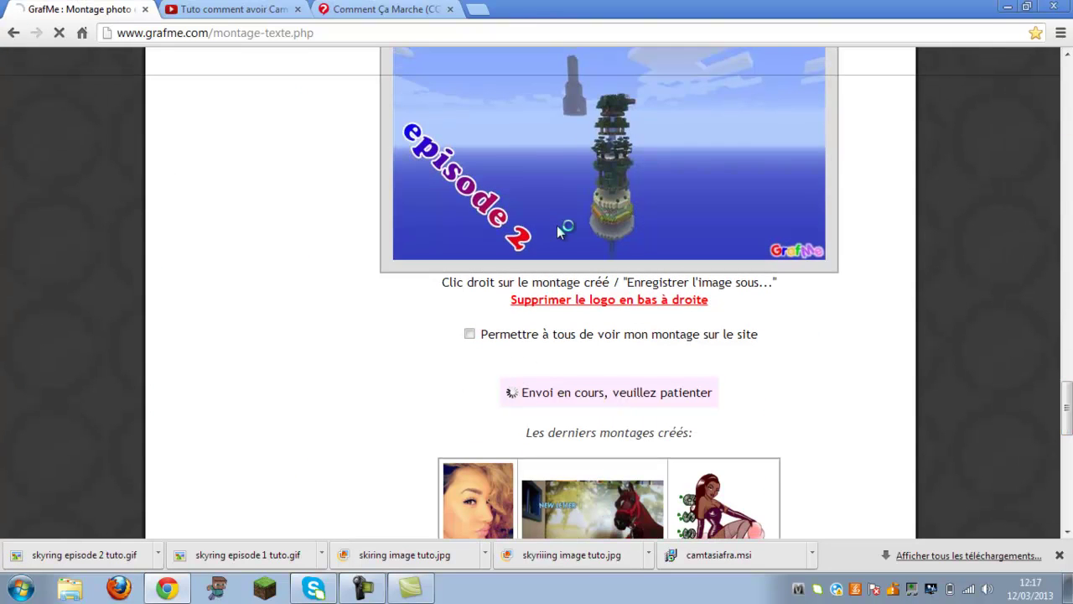
Save the episode 3 montage as "skyring episode 3 tuto", reusing the copied file name with its number changed
right_click(567, 206)
click(607, 210)
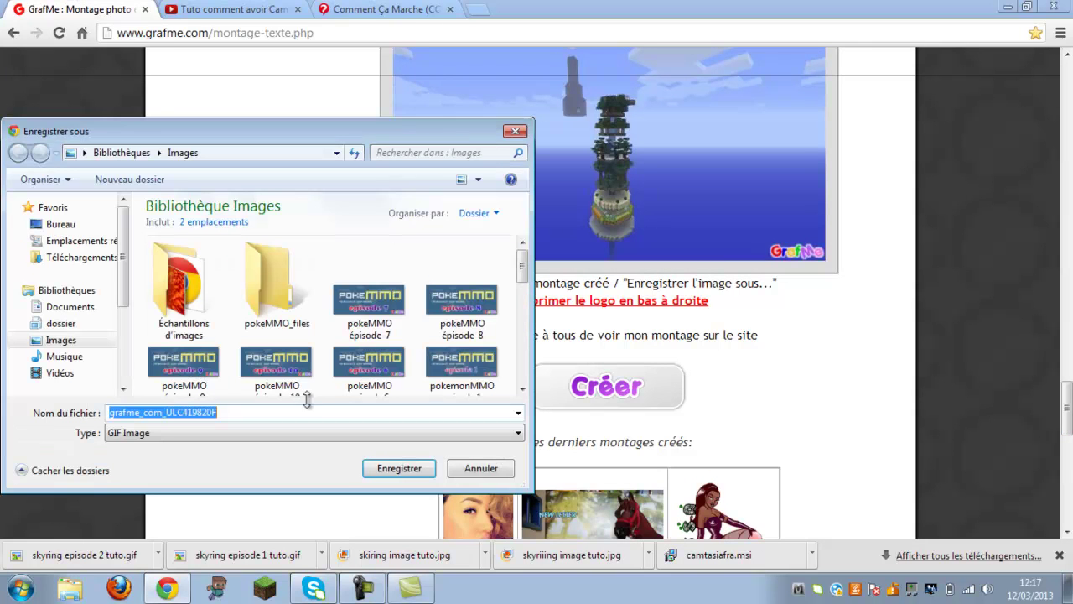
key(Delete)
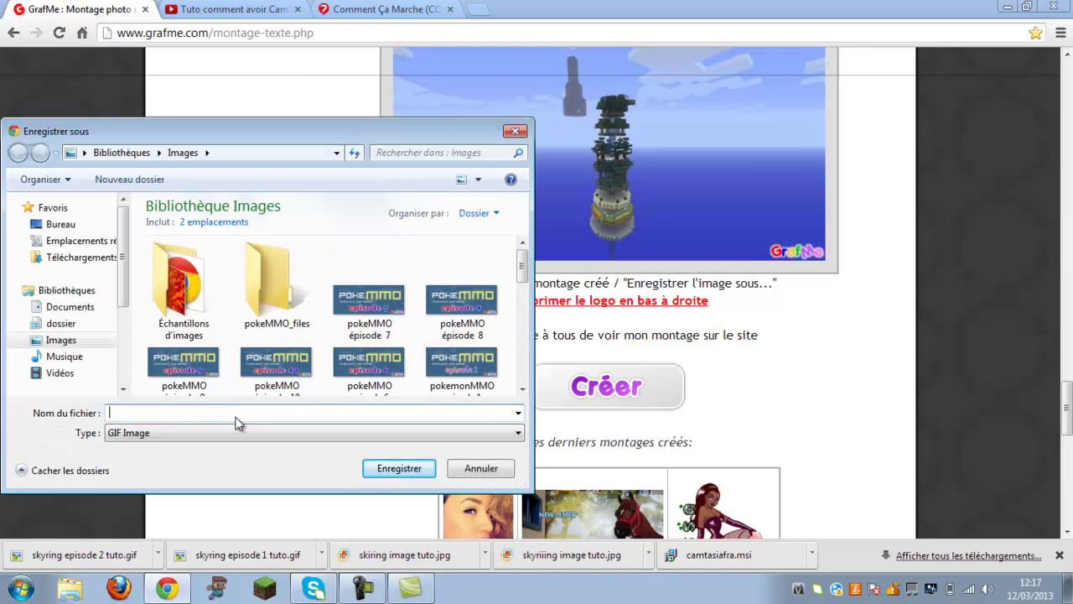
right_click(237, 415)
click(282, 265)
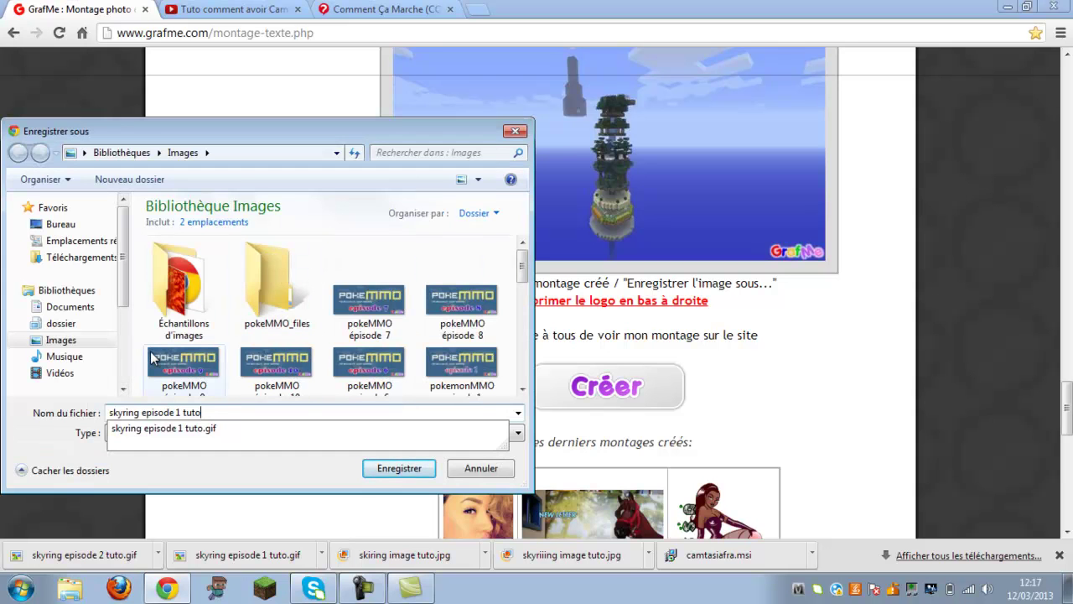
click(177, 413)
key(Delete)
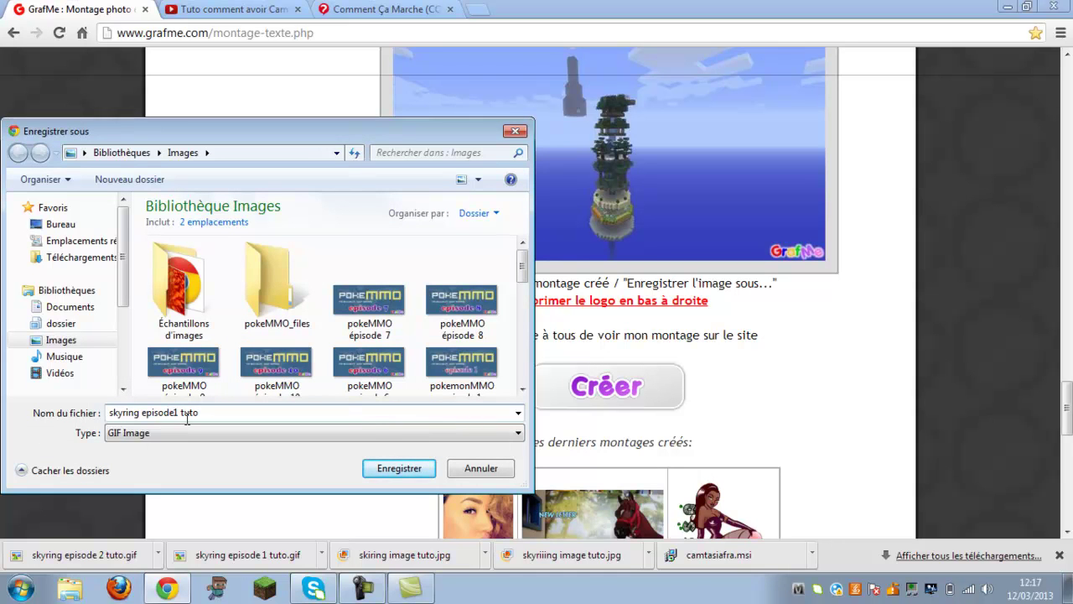
key(Delete)
text(3)
click(390, 474)
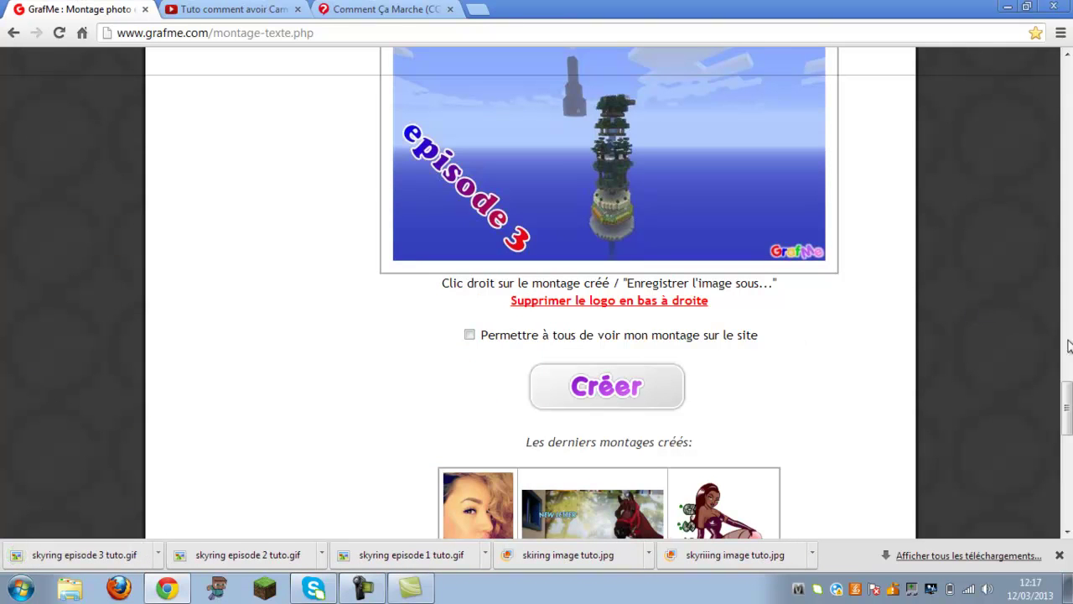
Close the GrafMe and YouTube pages and switch to Camtasia Studio
scroll(604, 294, up, 2)
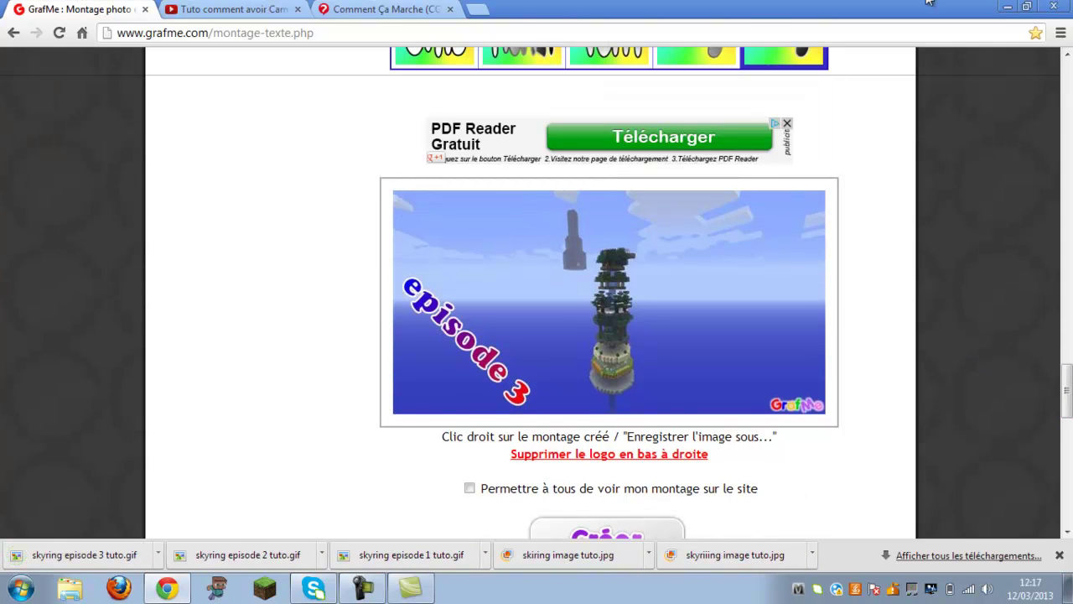
click(144, 10)
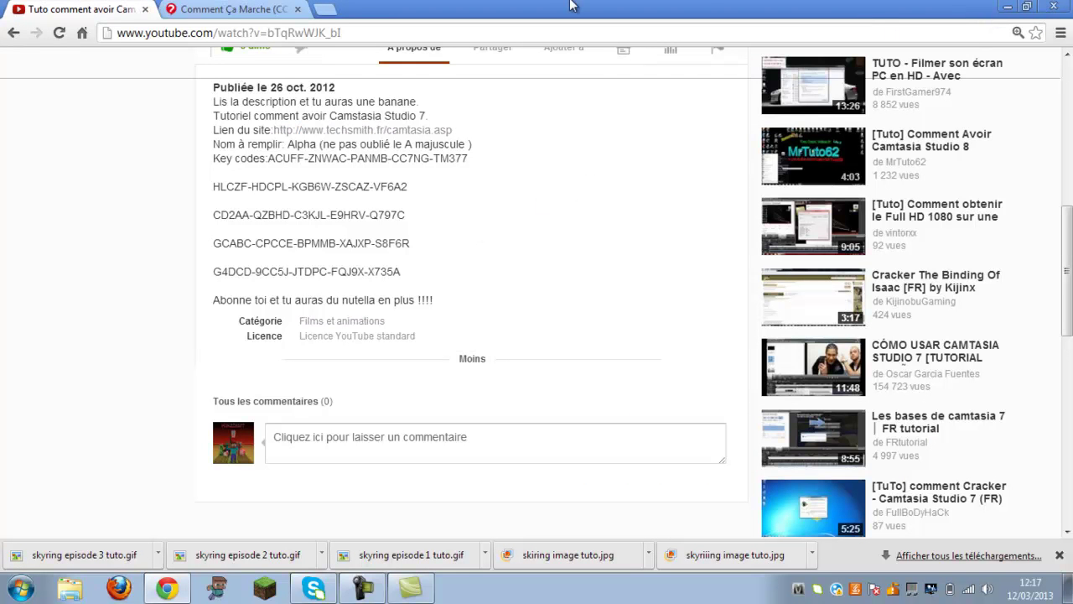
click(145, 9)
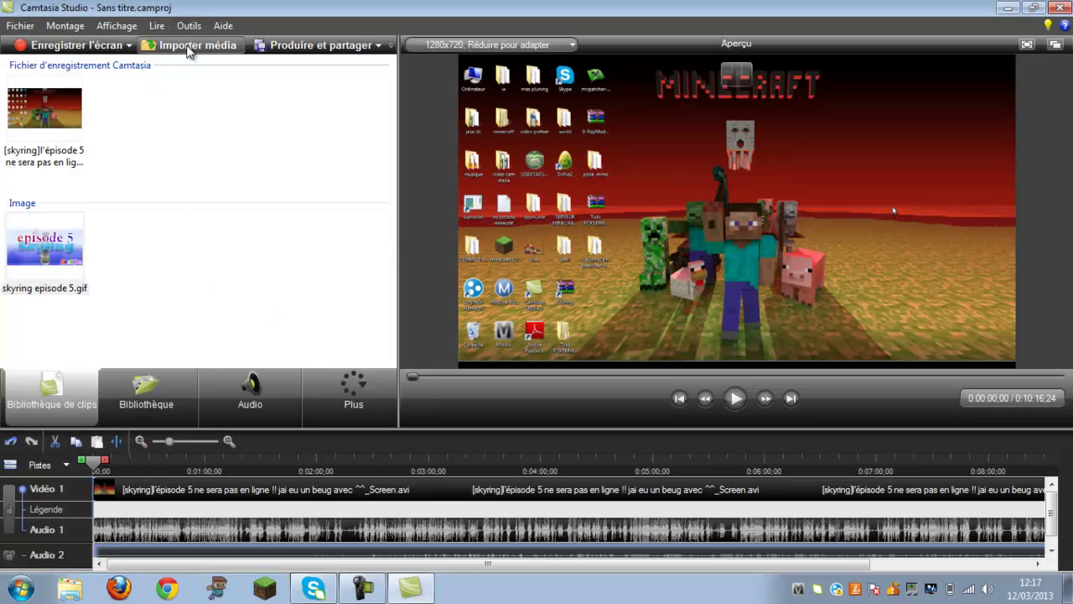
Remove skyring episode 5.gif from the clip bin and import "skyring episode 1 tuto" from the Images library
right_click(40, 249)
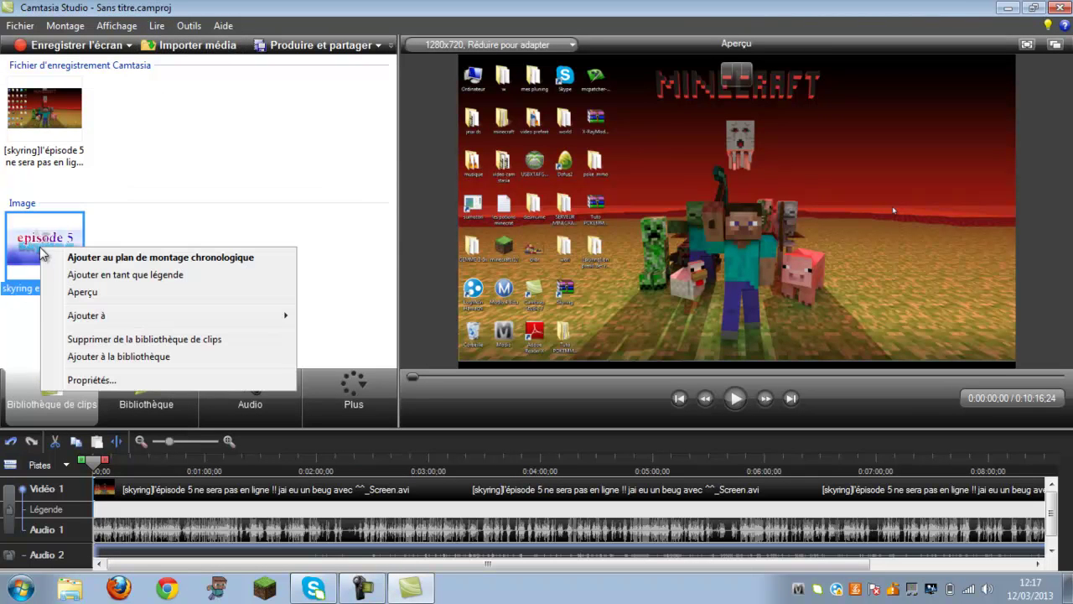
click(127, 339)
click(213, 46)
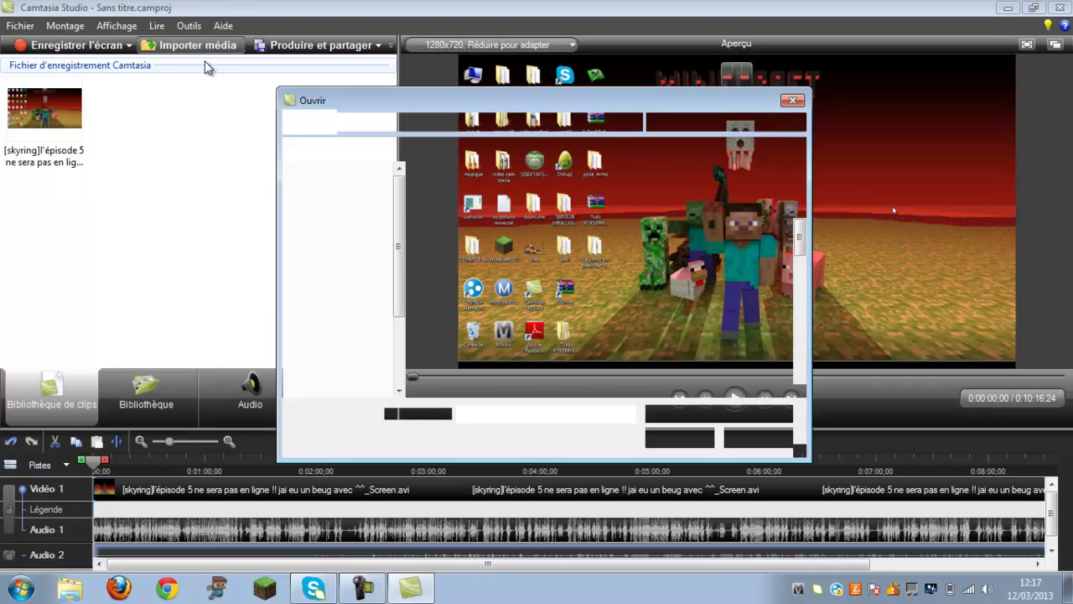
drag(801, 239, 815, 362)
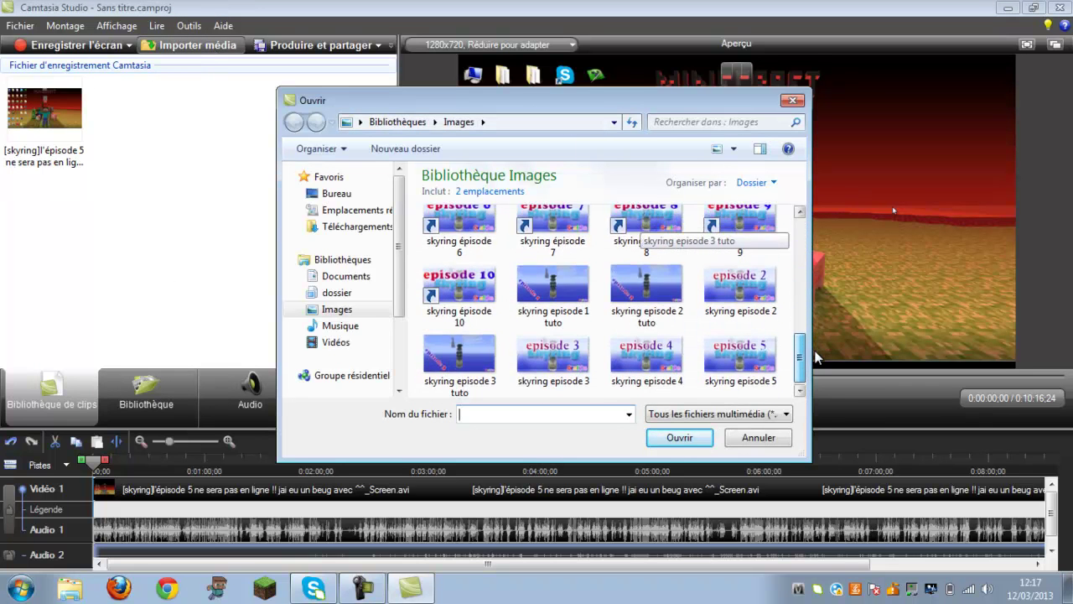
click(558, 314)
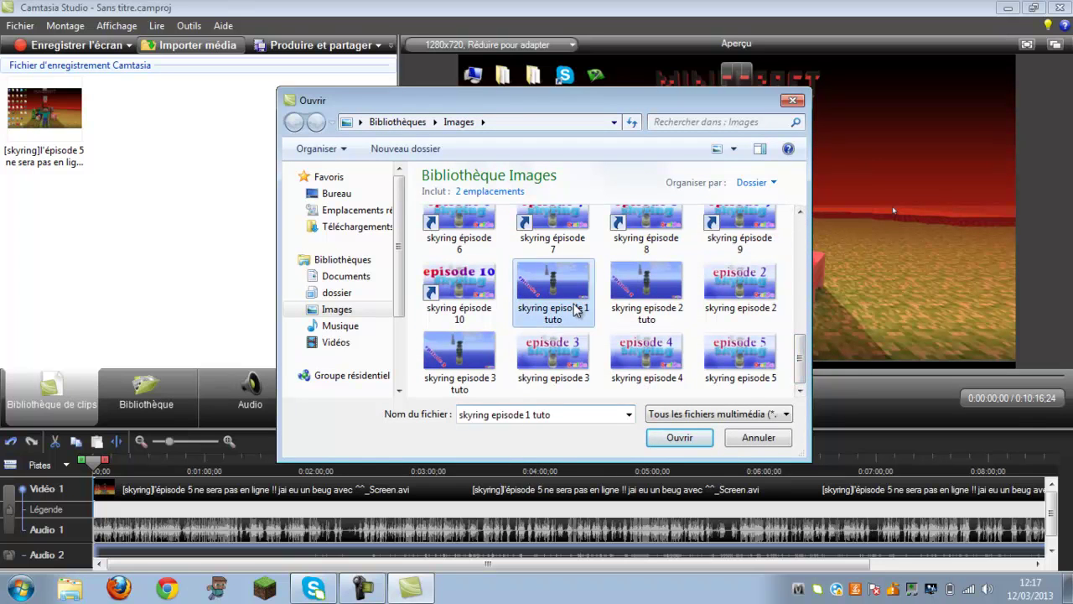
click(679, 438)
Insert skyring episode 1 tuto.gif at the start of the Vidéo 1 track and shorten it to about 3 seconds
click(37, 265)
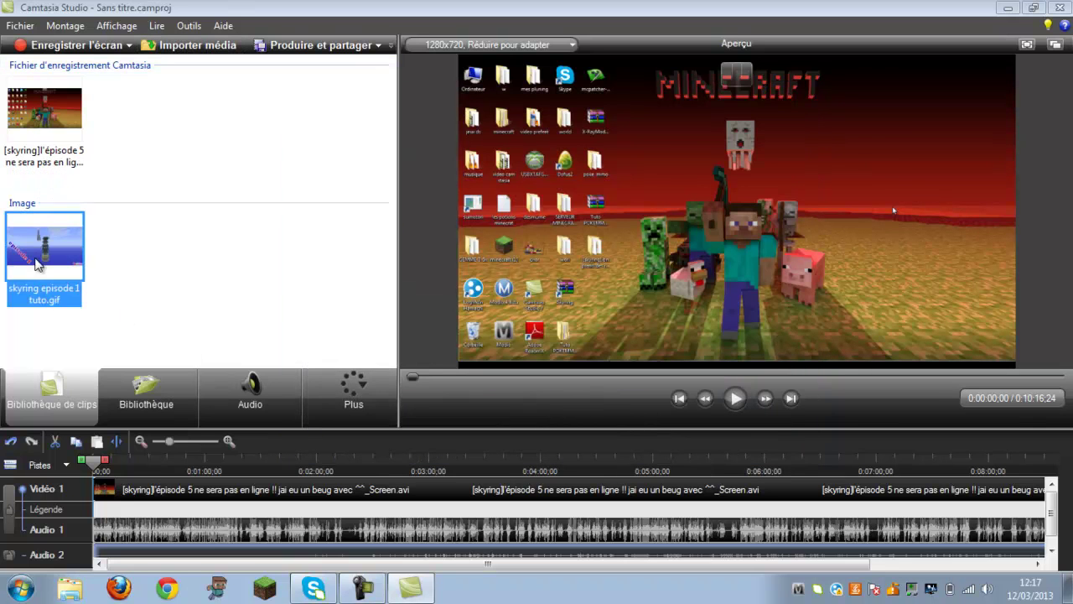
drag(115, 403, 96, 493)
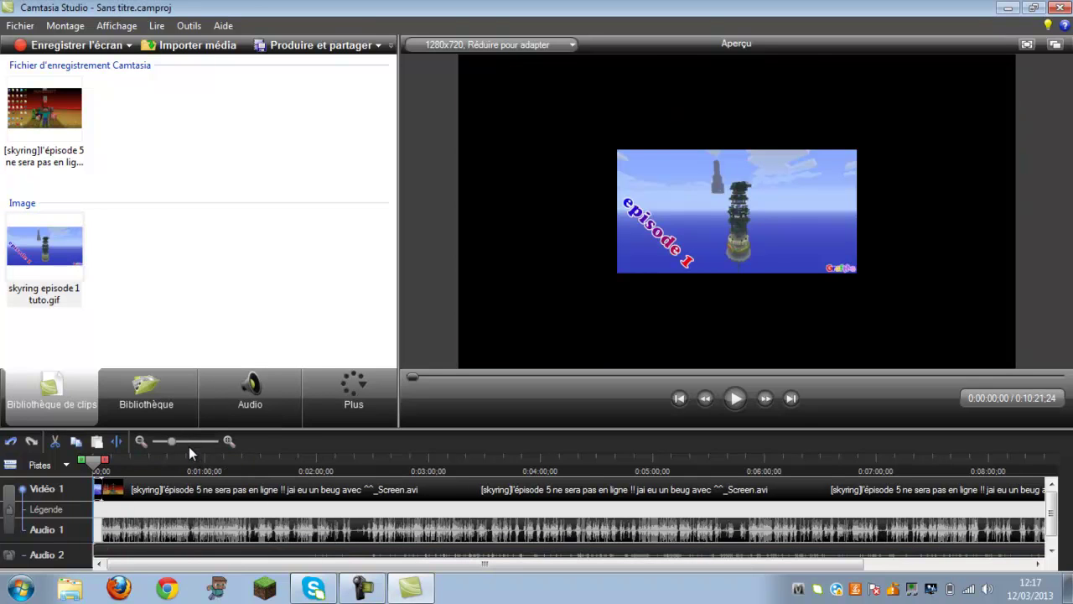
drag(173, 440, 204, 440)
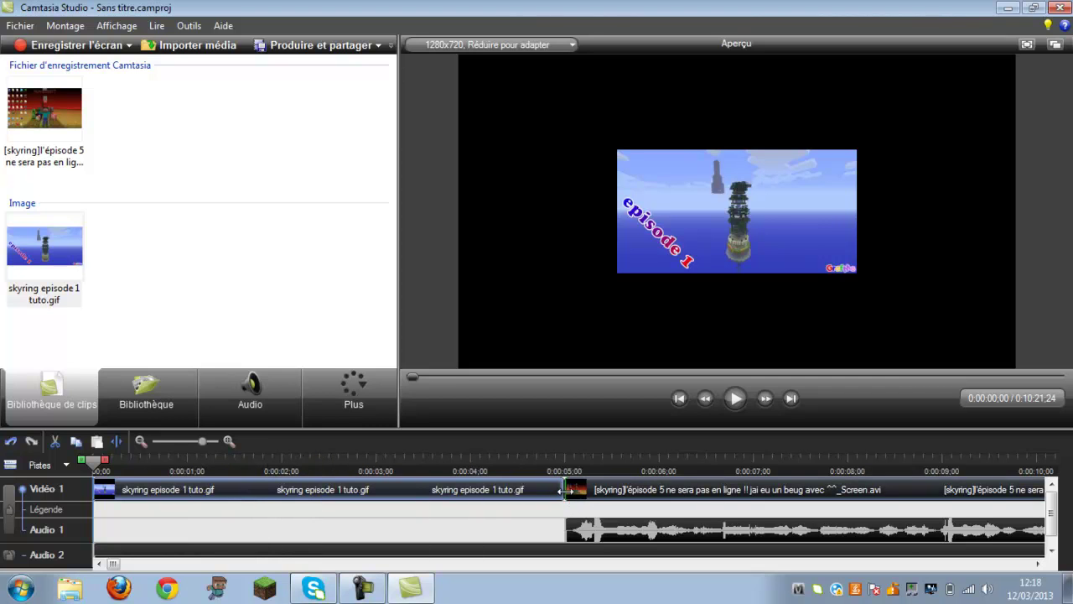
drag(563, 494, 375, 492)
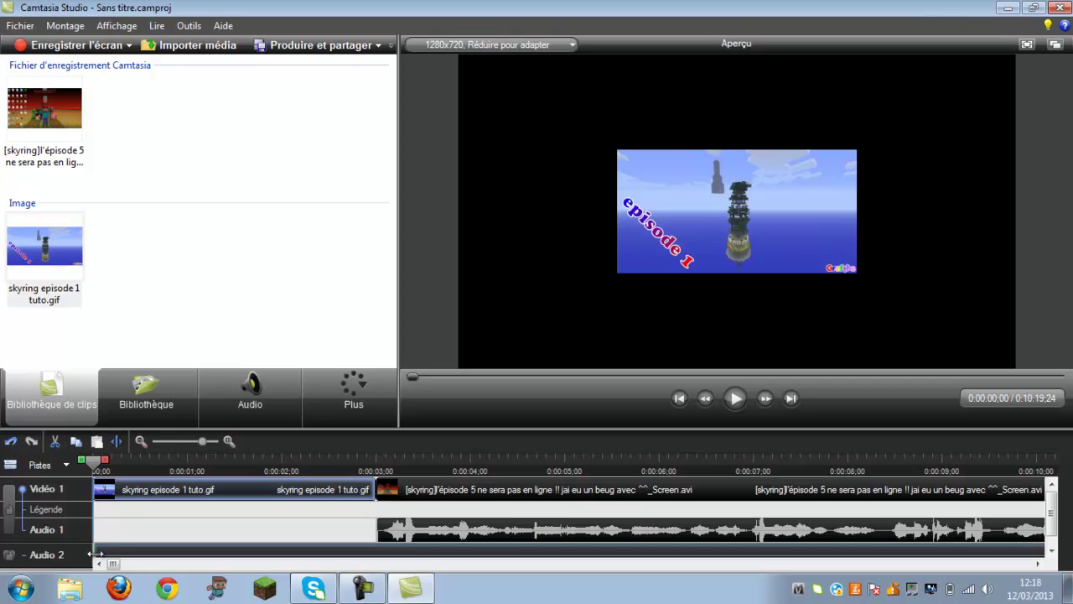
Shift the start of the Audio 2 clip to the end of the title image, at about 3 seconds, and play the preview
drag(96, 553, 119, 558)
drag(351, 546, 385, 549)
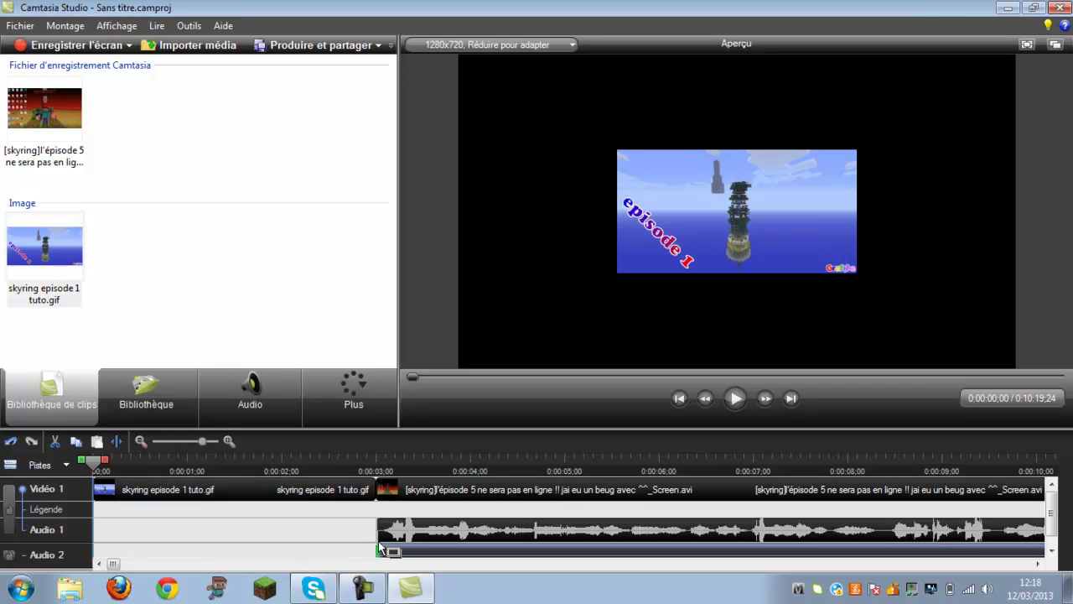
click(731, 402)
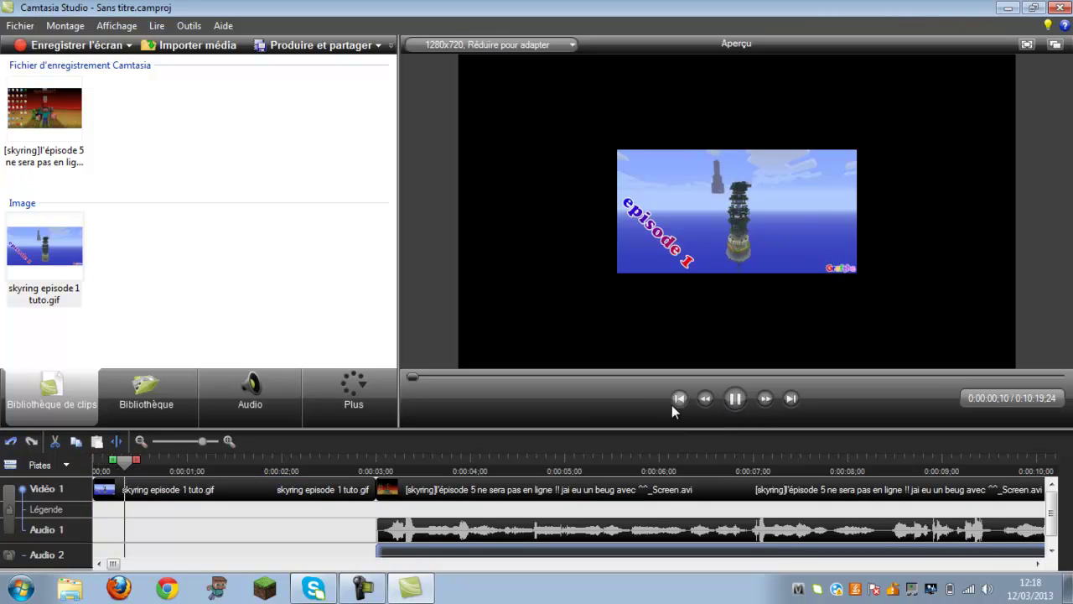
Stop the preview, return the playhead to the start and delete the skyring episode 1 tuto.gif title image from the timeline
click(735, 398)
drag(462, 460, 94, 460)
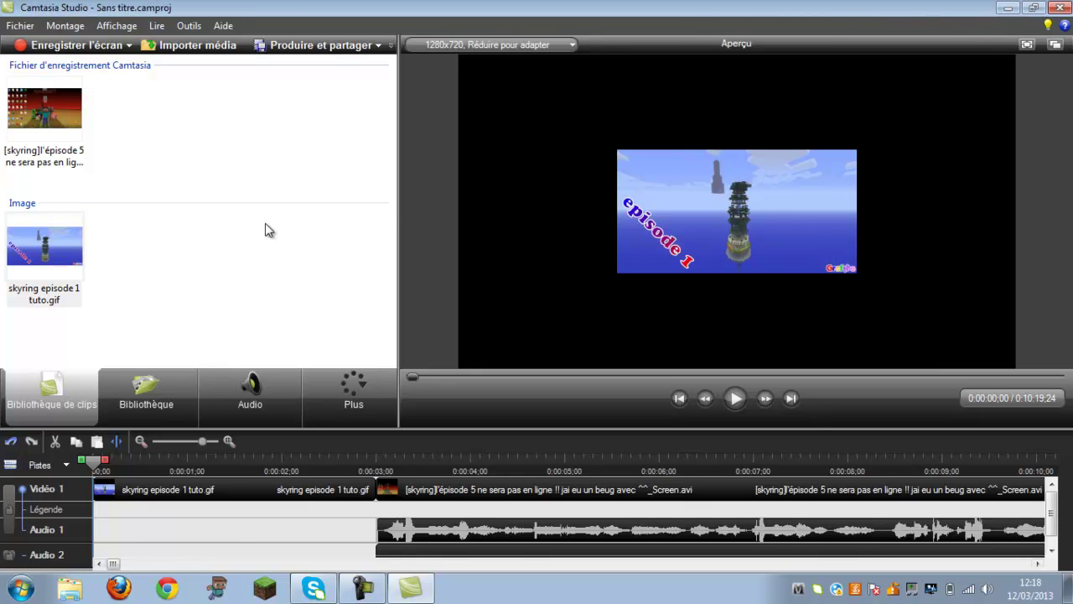
right_click(256, 494)
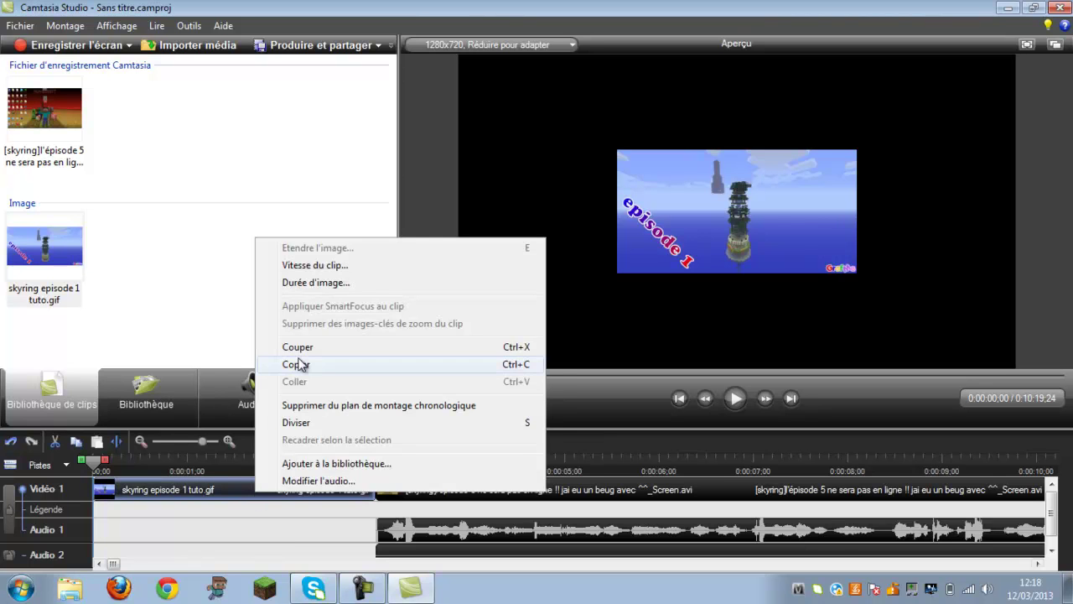
click(323, 406)
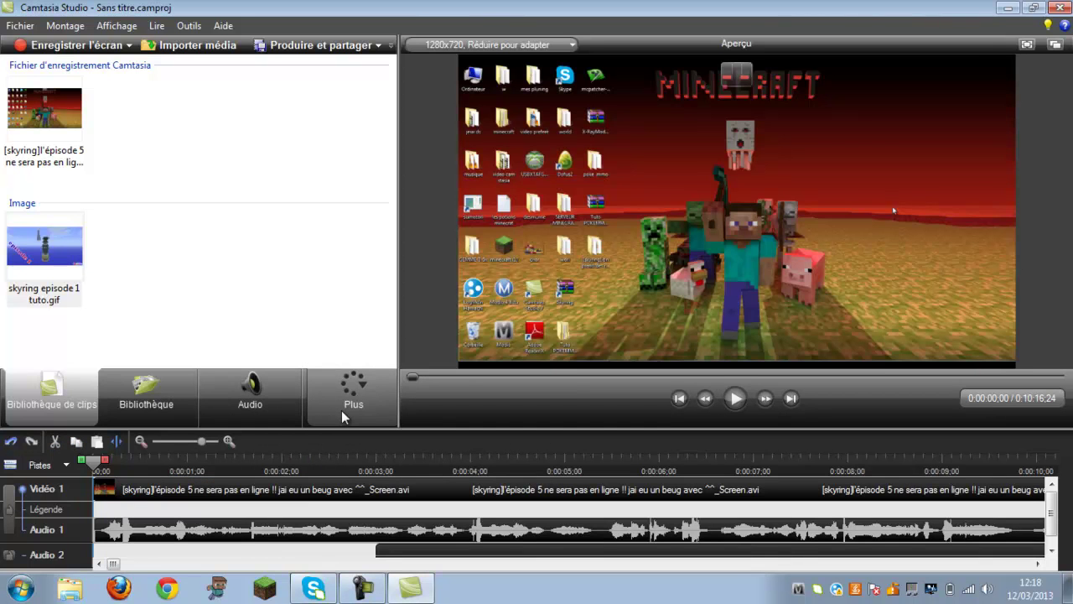
Move the Audio 2 clip back to the very beginning of the timeline
click(250, 386)
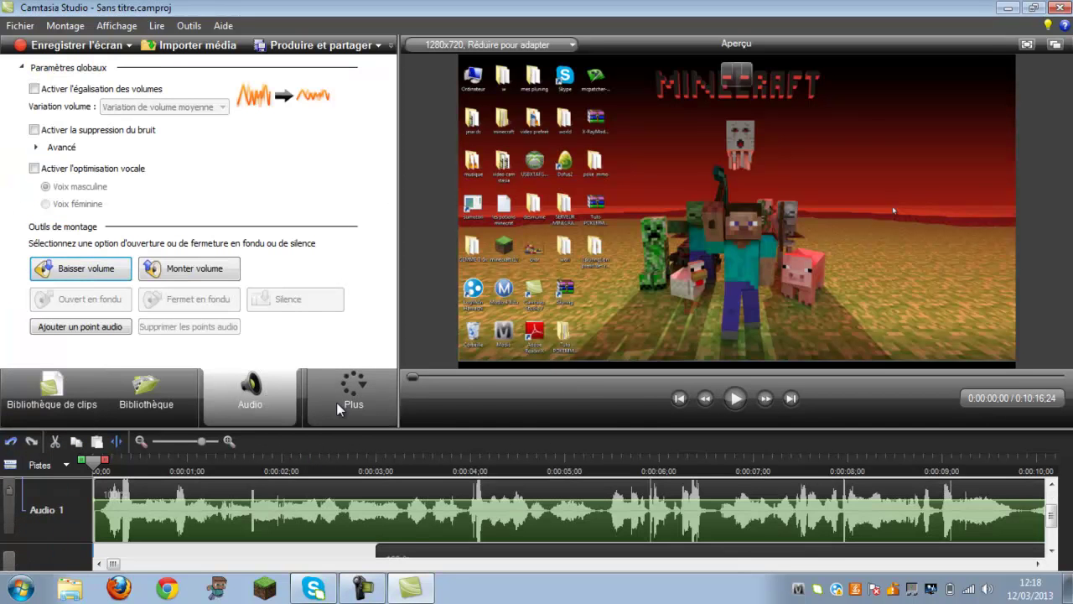
click(353, 389)
click(353, 420)
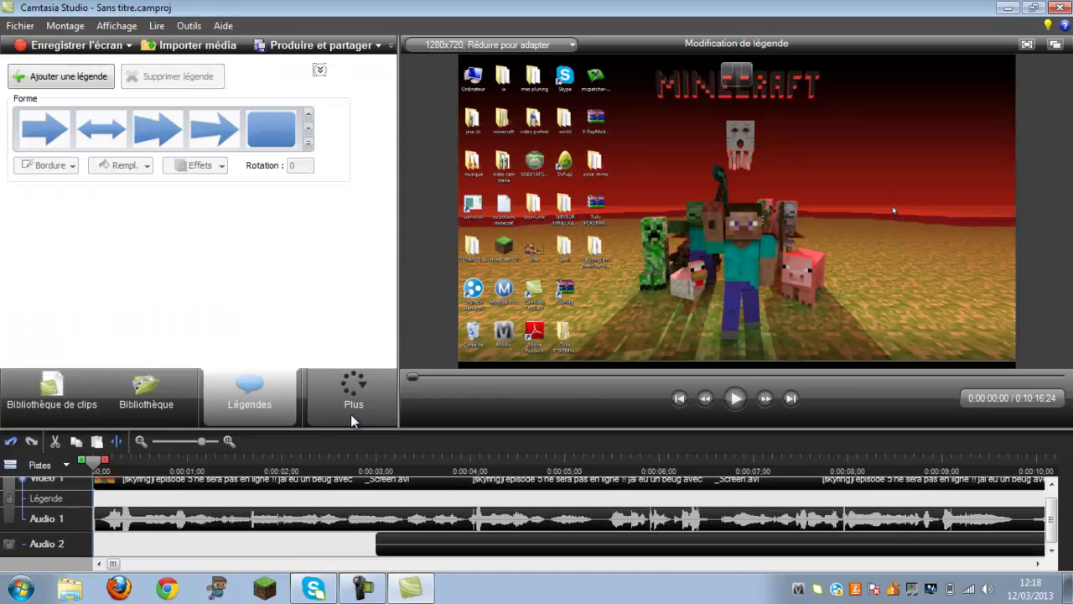
double_click(379, 546)
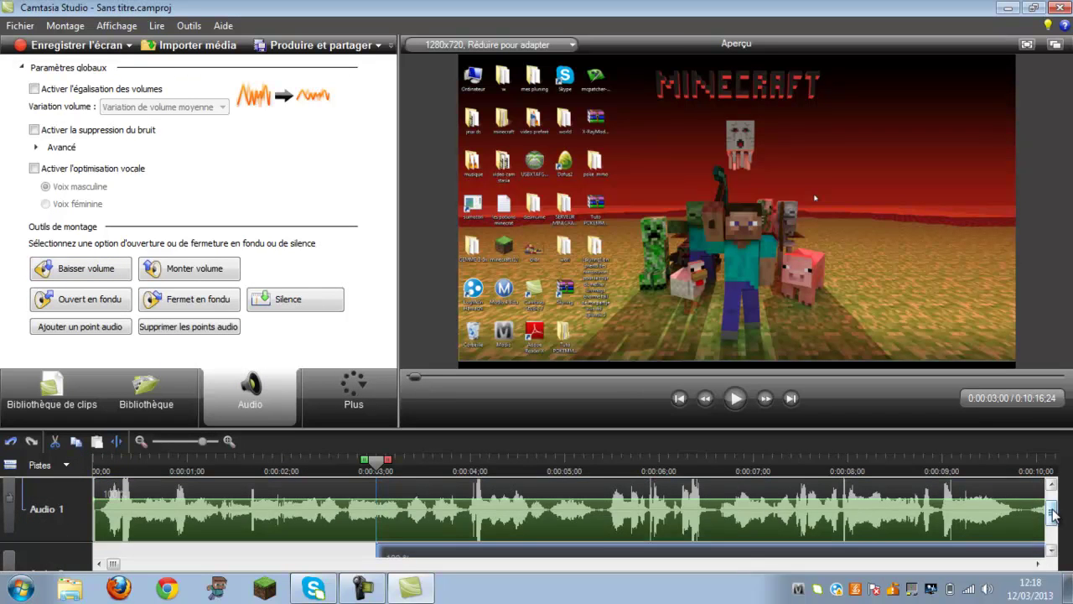
scroll(1050, 516, down, 2)
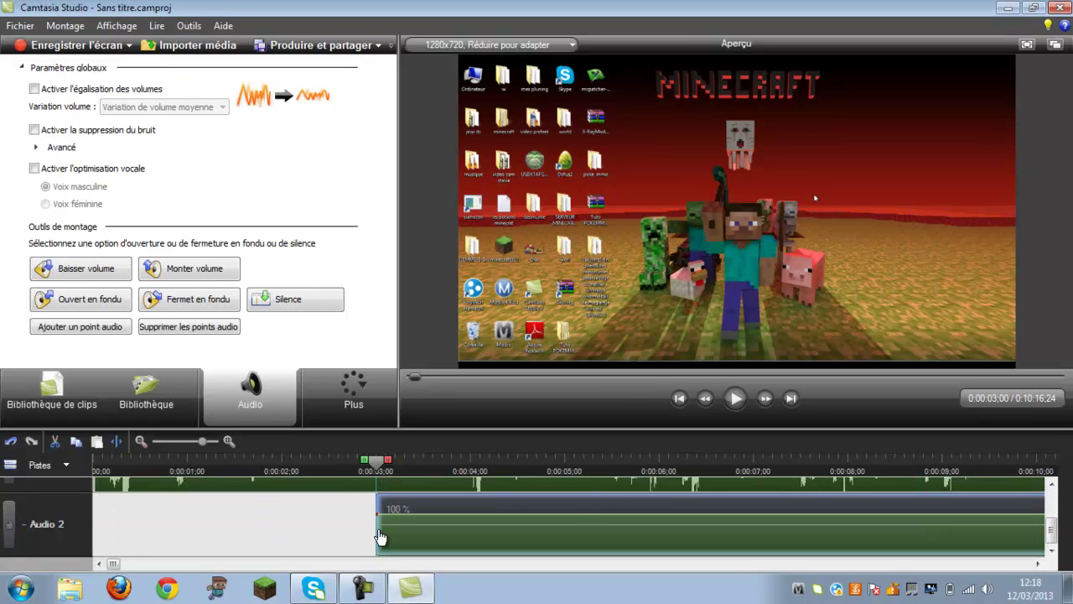
drag(306, 530, 23, 502)
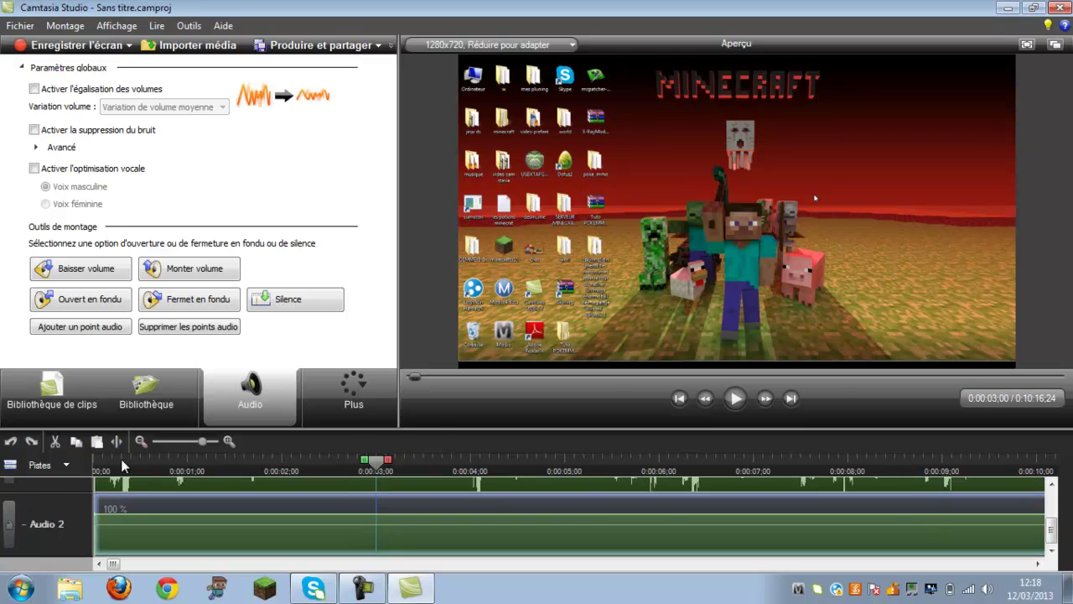
click(347, 402)
click(359, 421)
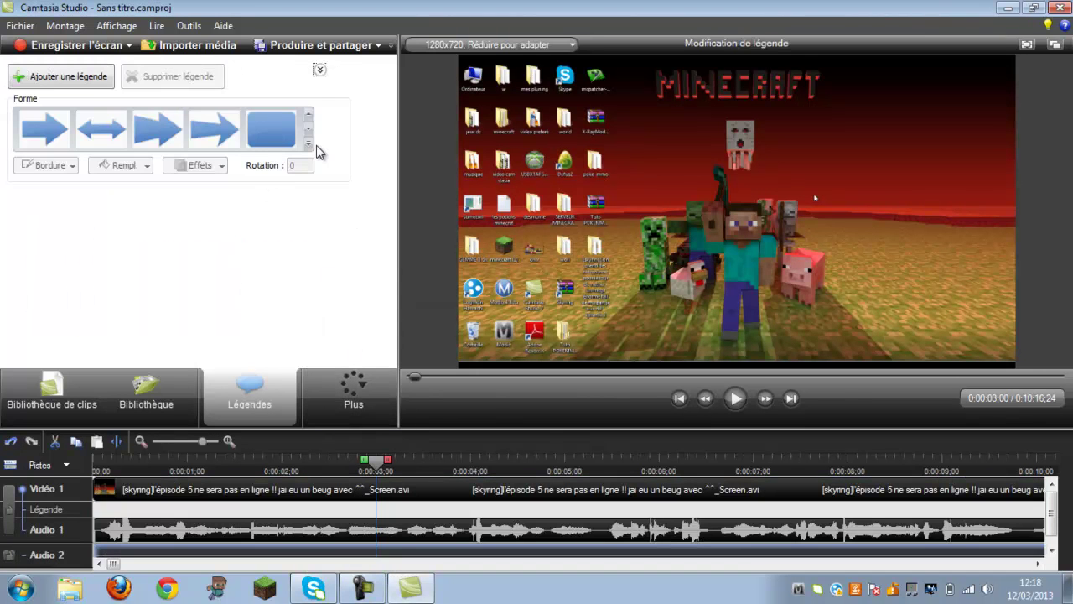
click(307, 145)
click(419, 251)
Open the library's Audio folder and preview its music tracks, from Come And Play to River Flow
click(161, 402)
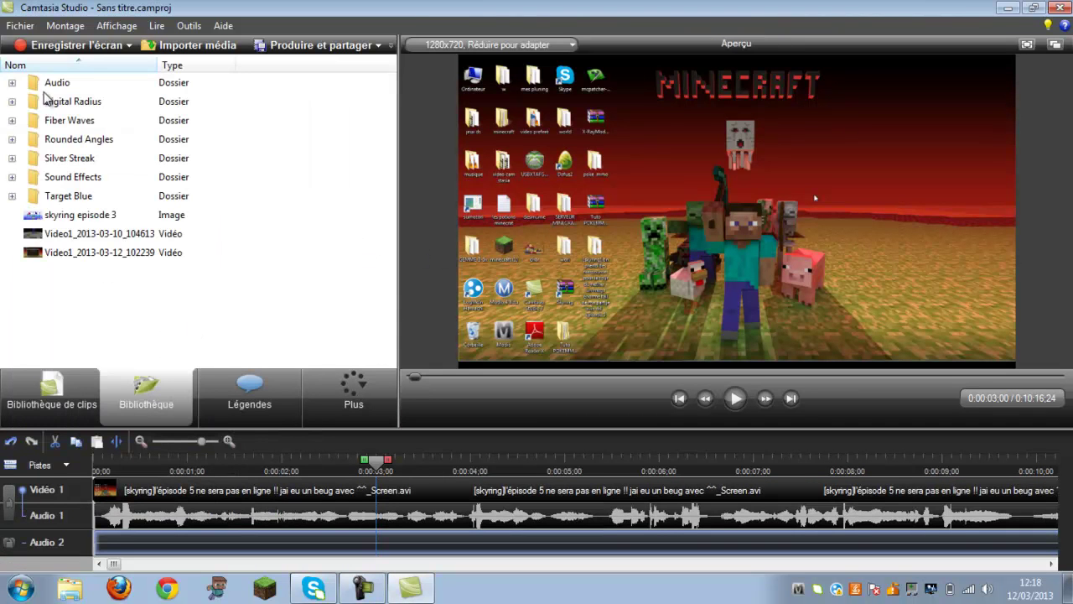
click(11, 83)
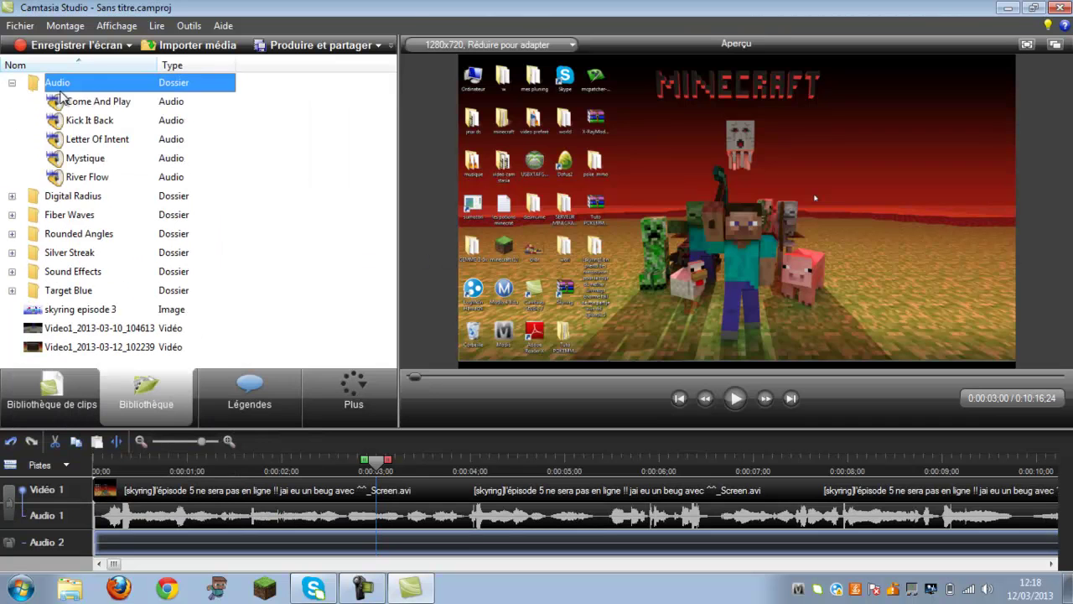
click(71, 102)
click(86, 123)
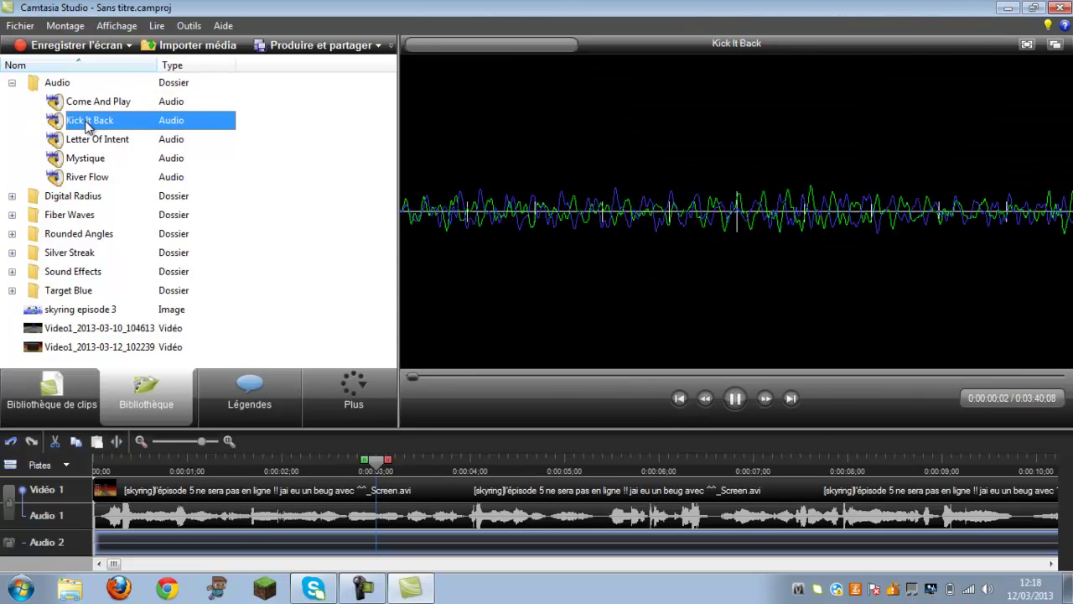
click(91, 140)
click(99, 162)
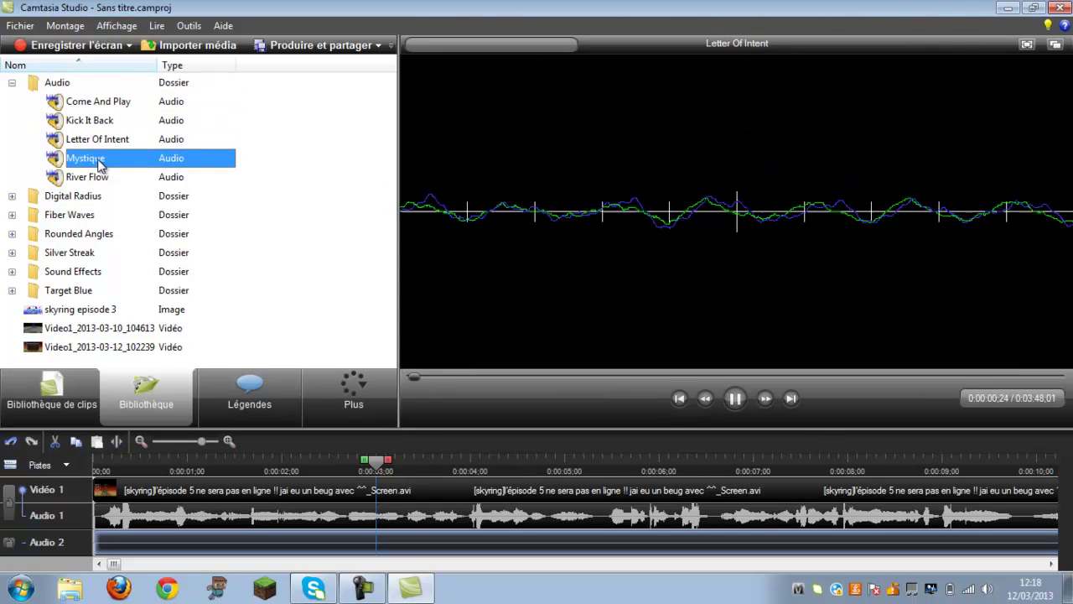
click(101, 176)
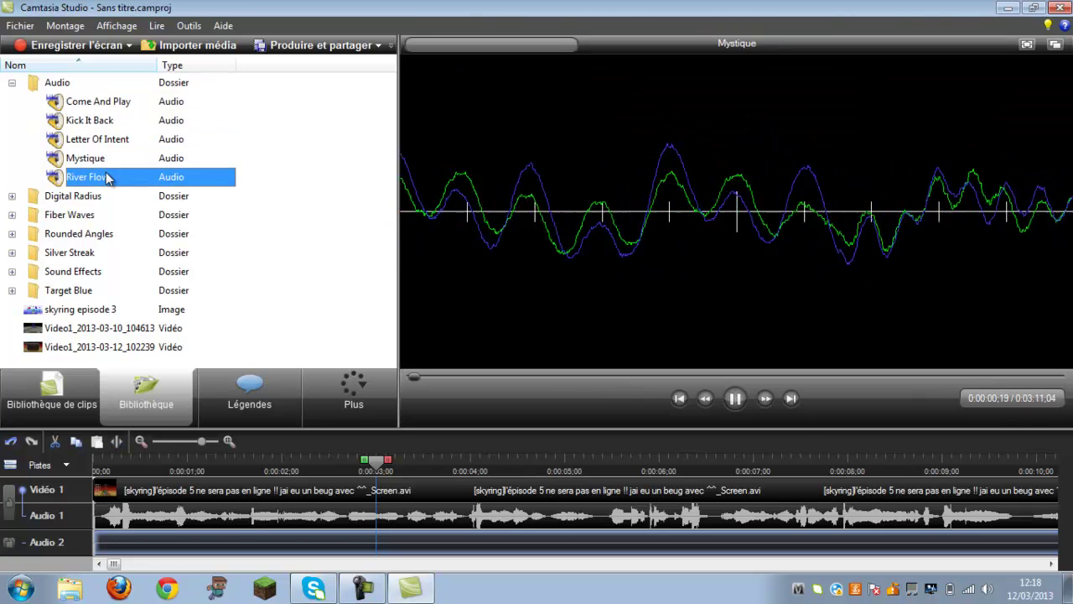
Preview the animation videos in the library's Digital Radius, Fiber Waves, Rounded Angles and Silver Streak folders
click(10, 197)
click(88, 216)
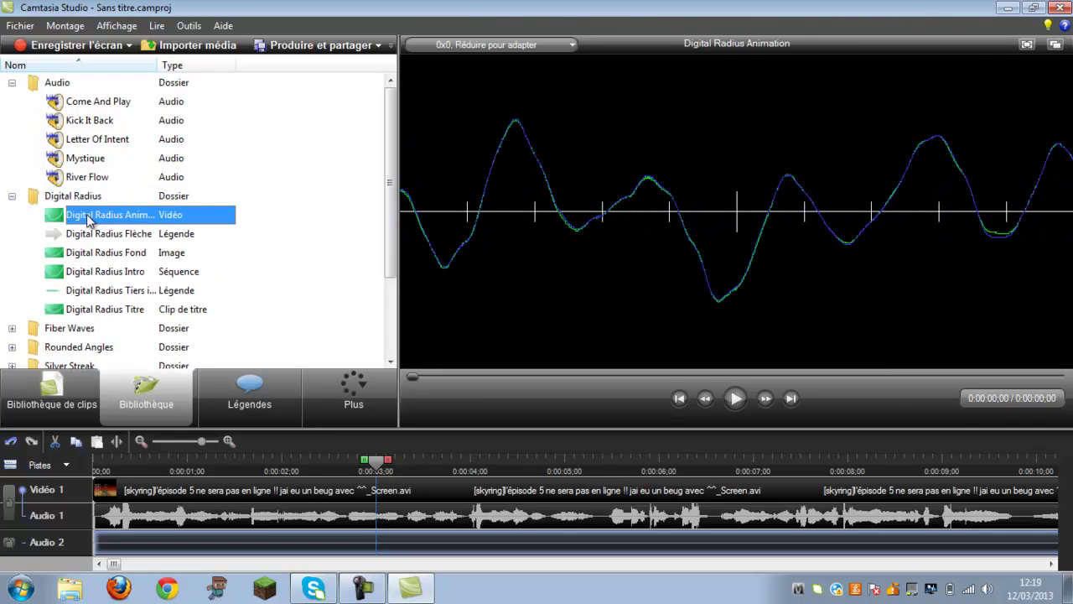
click(13, 328)
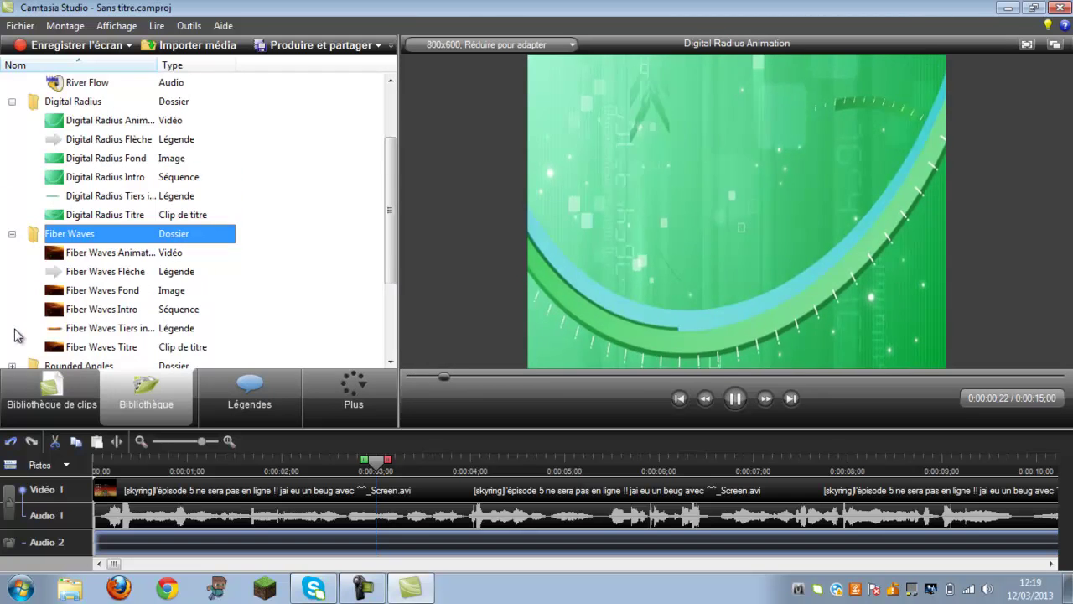
click(120, 251)
scroll(387, 207, down, 2)
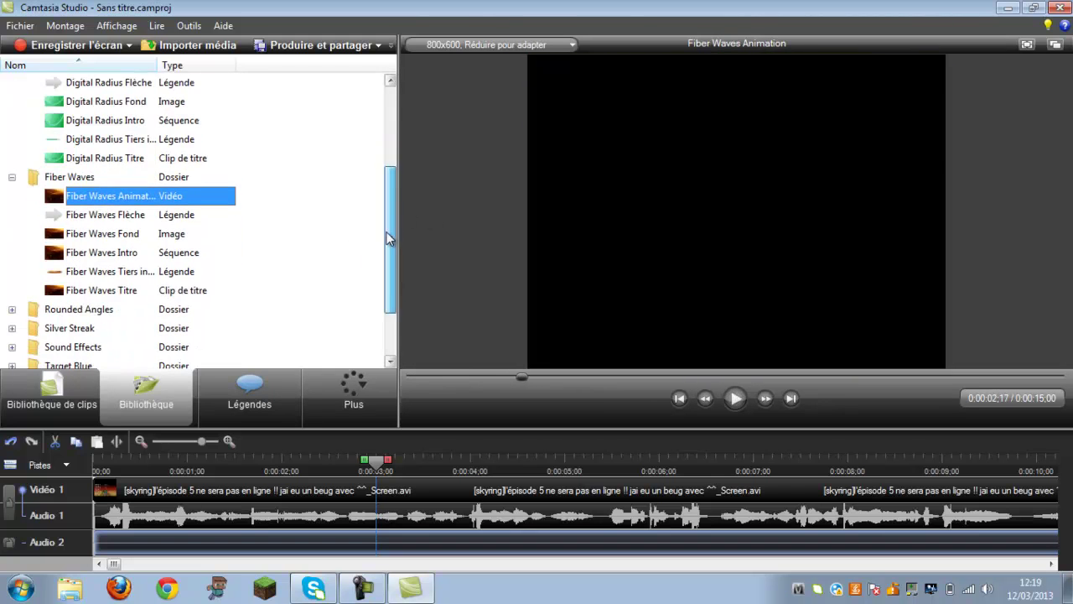
click(13, 291)
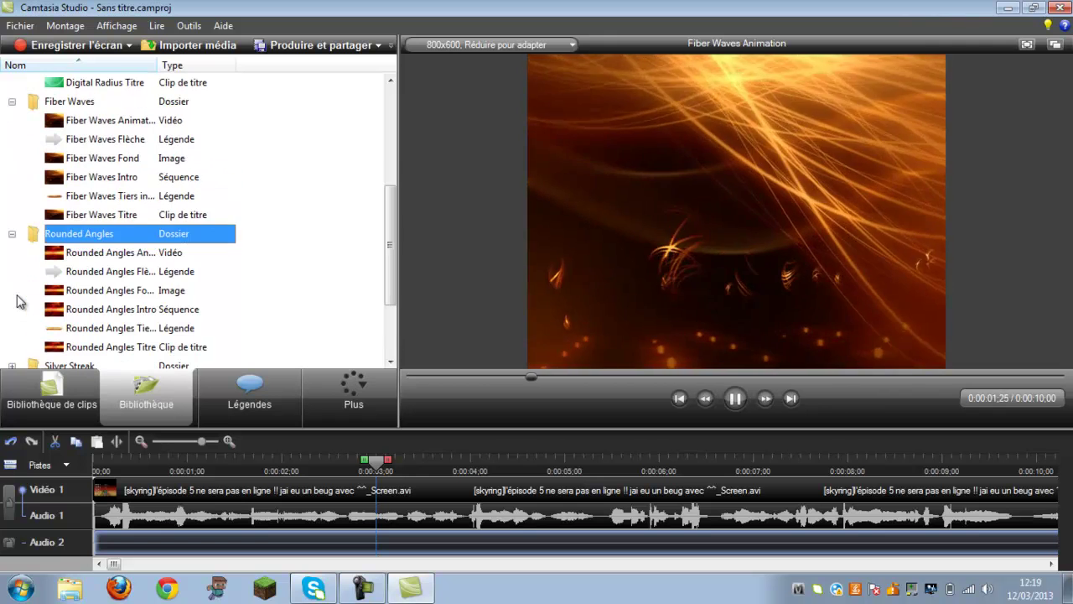
click(84, 255)
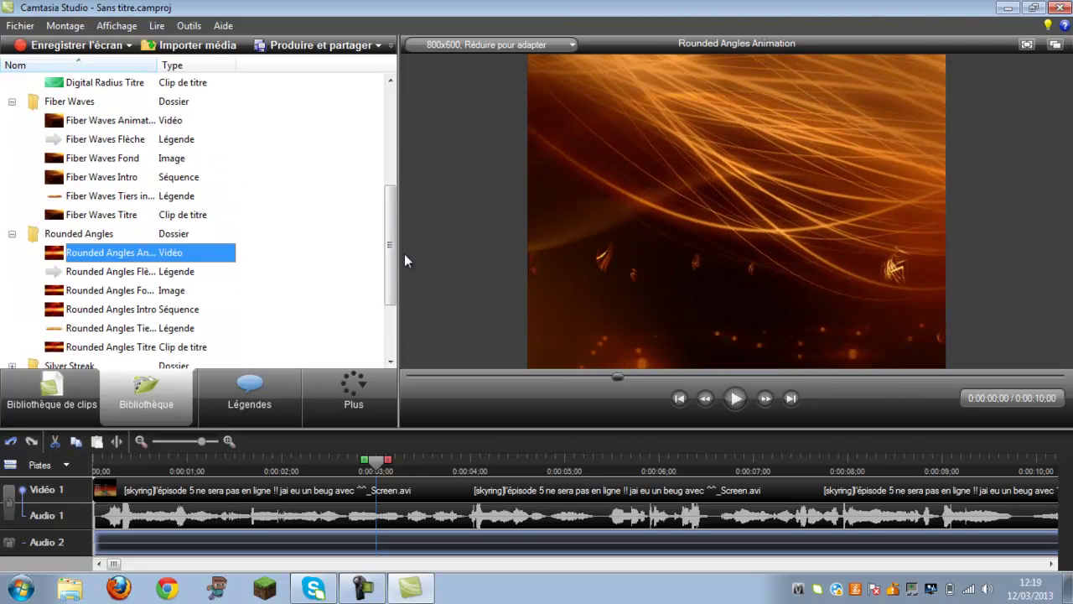
drag(390, 240, 395, 284)
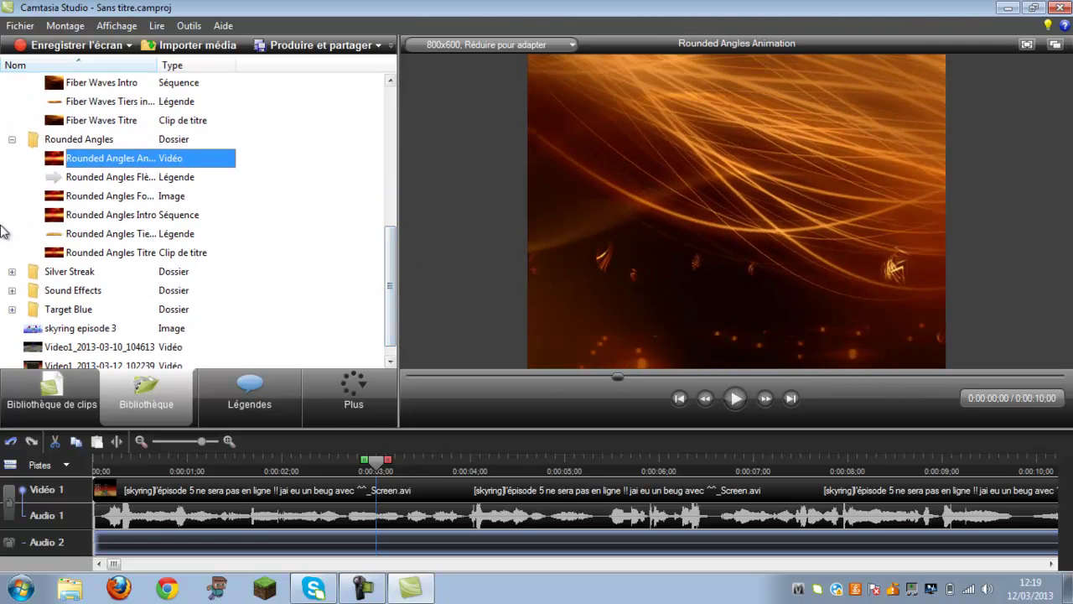
double_click(28, 272)
click(100, 252)
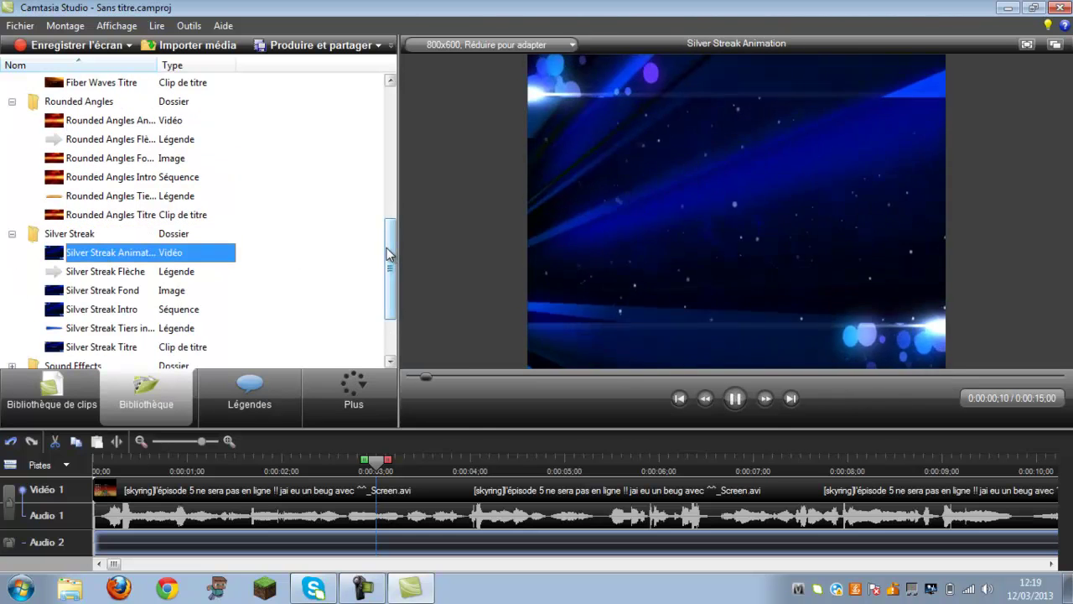
Expand the library's Sound Effects folder and preview its sounds, from Laptop Click to Write On Board
scroll(167, 268, down, 2)
click(12, 290)
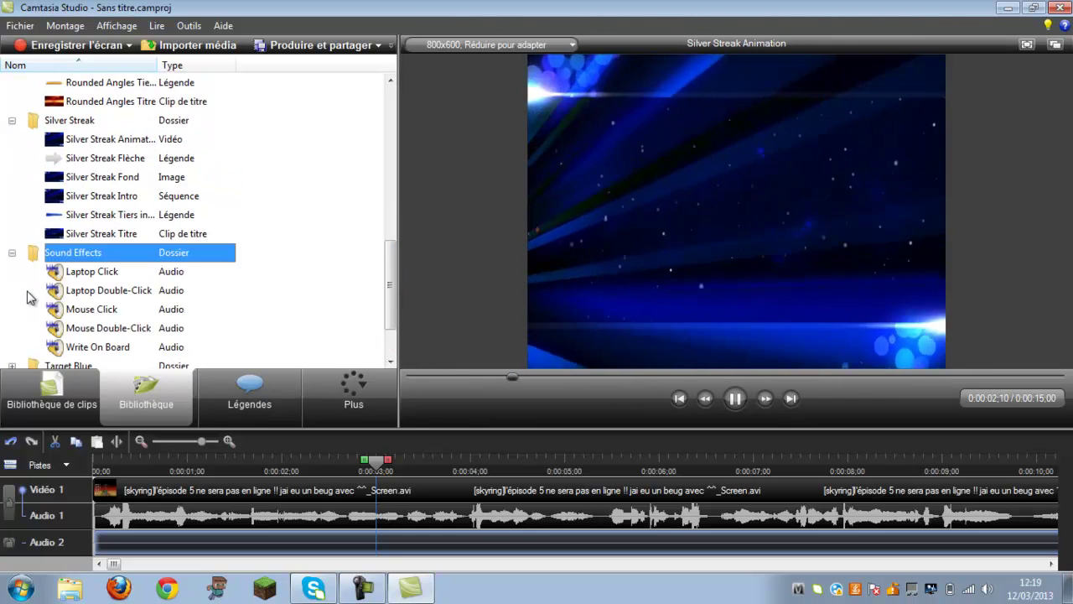
click(84, 276)
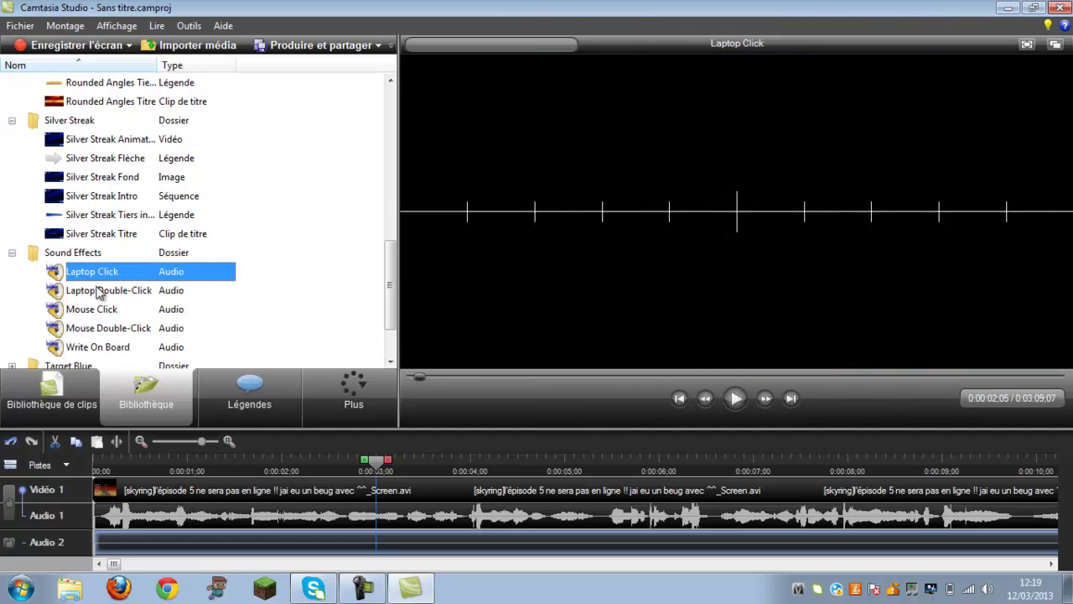
click(102, 293)
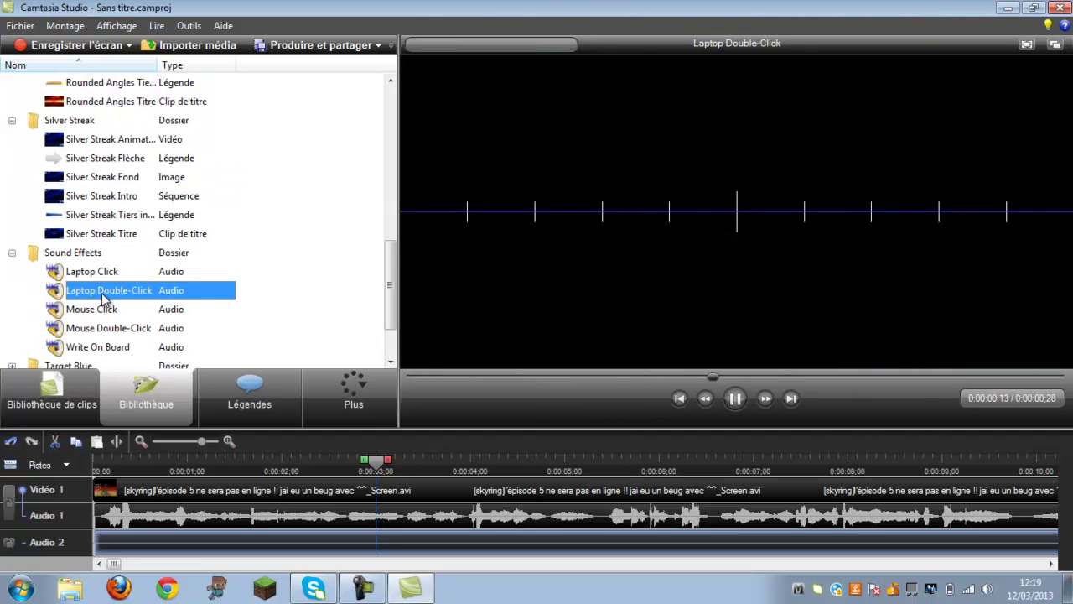
click(91, 310)
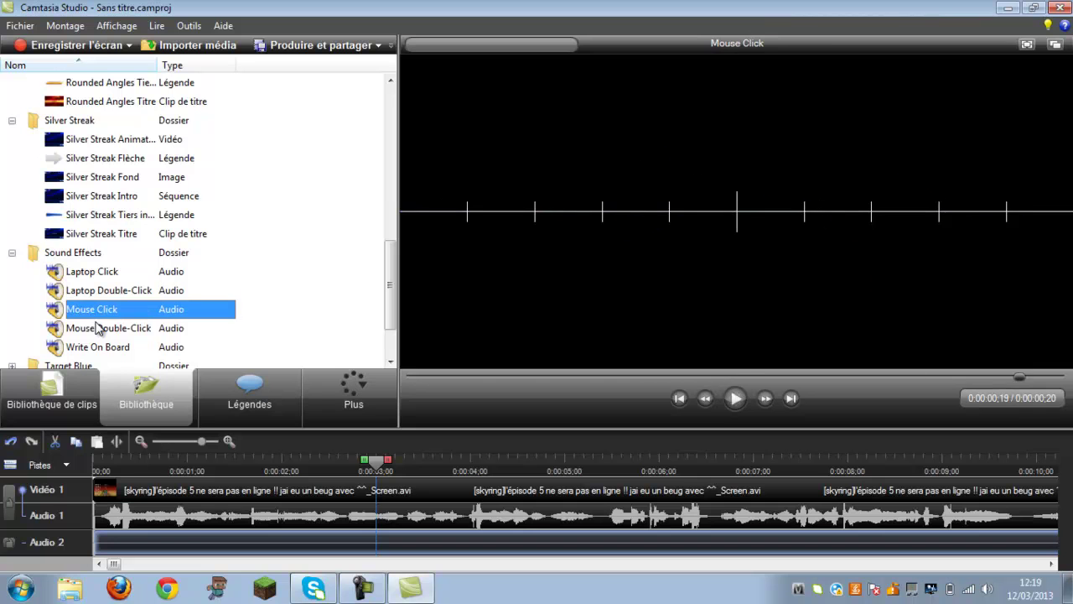
click(109, 328)
click(115, 352)
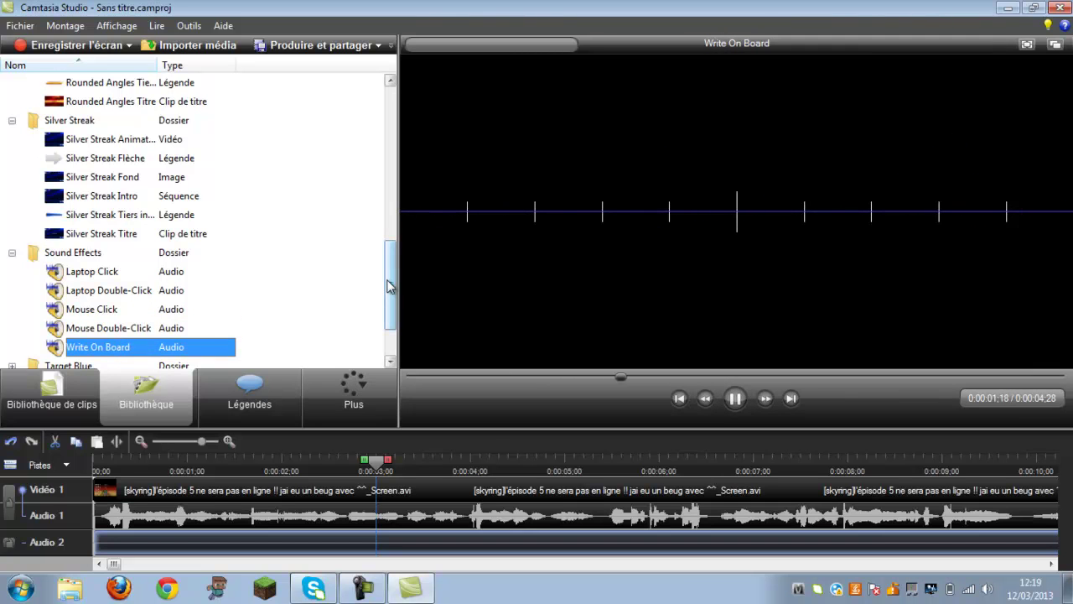
Expand the Target Blue folder in the library and preview its animation video
drag(388, 283, 388, 306)
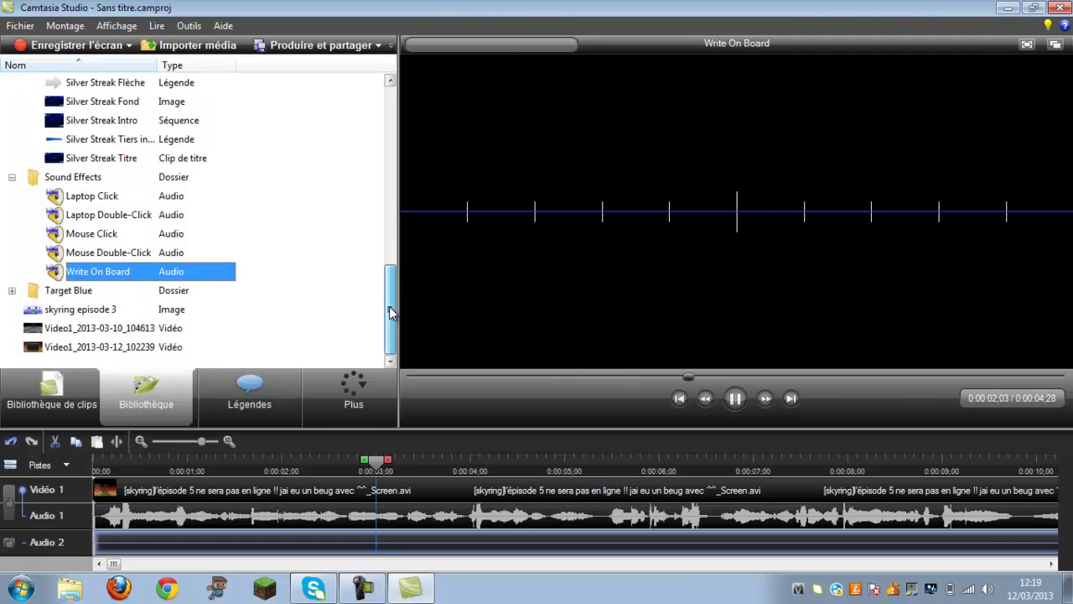
click(13, 290)
click(95, 254)
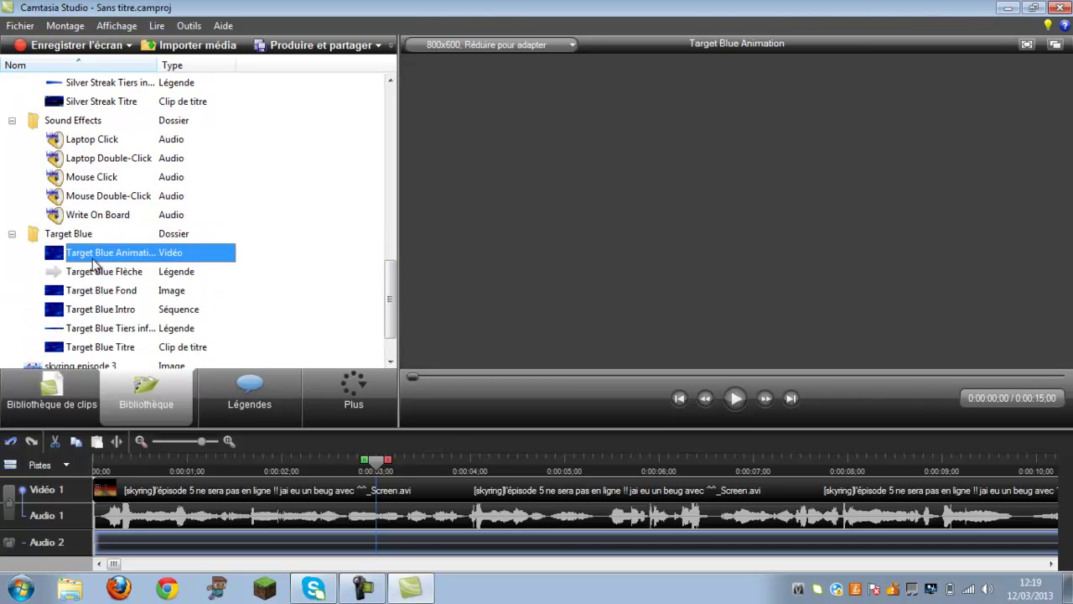
Insert the Fiber Waves animation video from the library at the start of the Vidéo 1 track
drag(394, 302, 388, 176)
drag(111, 186, 98, 495)
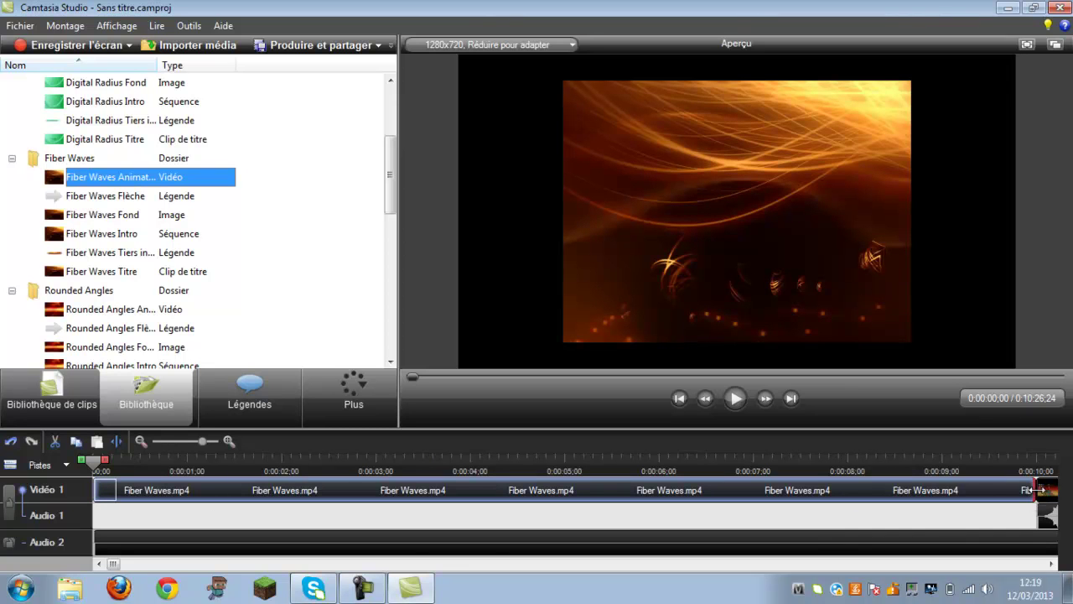
Shorten the Fiber Waves clip to about 8 seconds and shift the start of the Audio 2 clip to its end
drag(1033, 495, 841, 488)
drag(1048, 491, 859, 491)
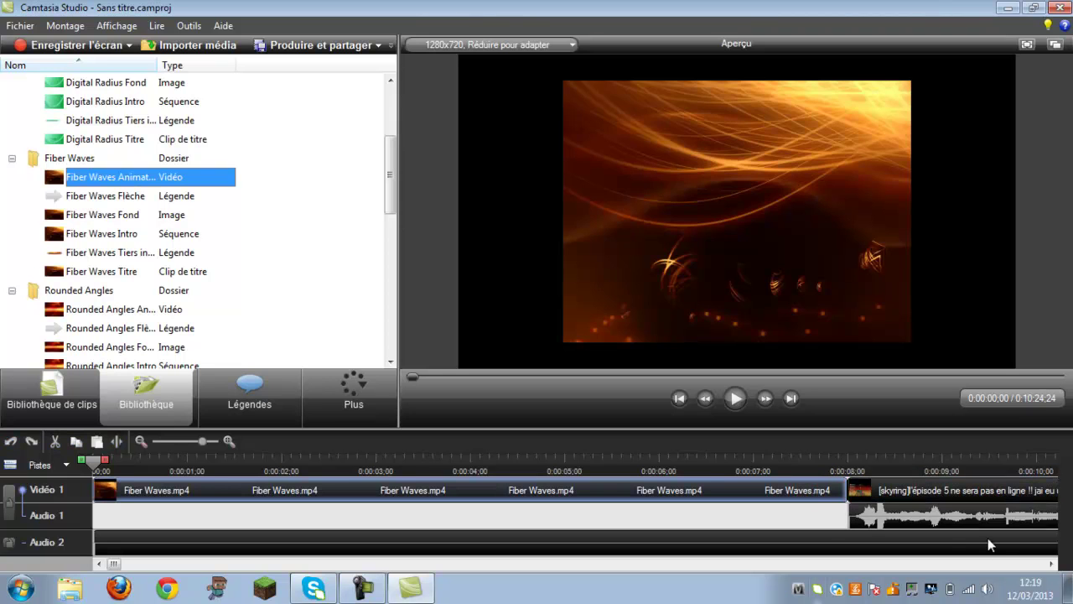
drag(95, 541, 853, 538)
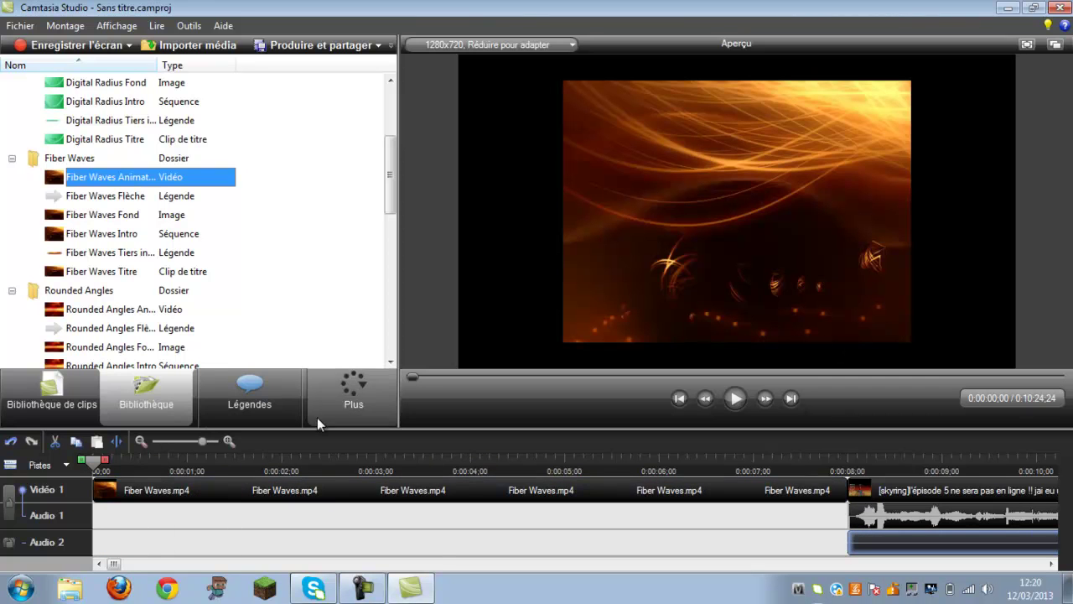
Add a text callout without a shape over the Fiber Waves clip and place it near the centre of the frame
click(284, 391)
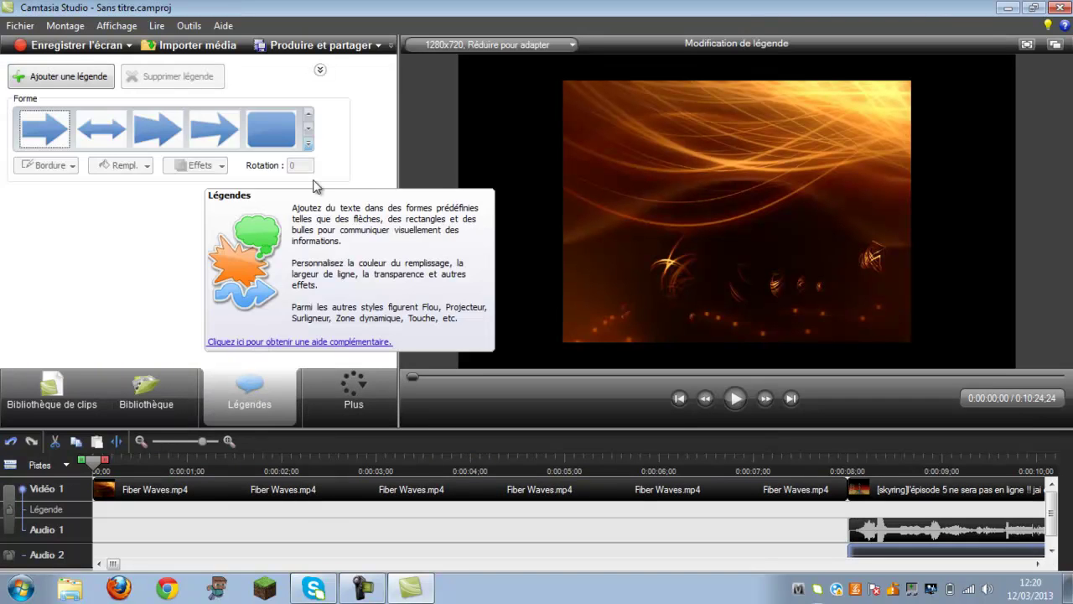
click(308, 143)
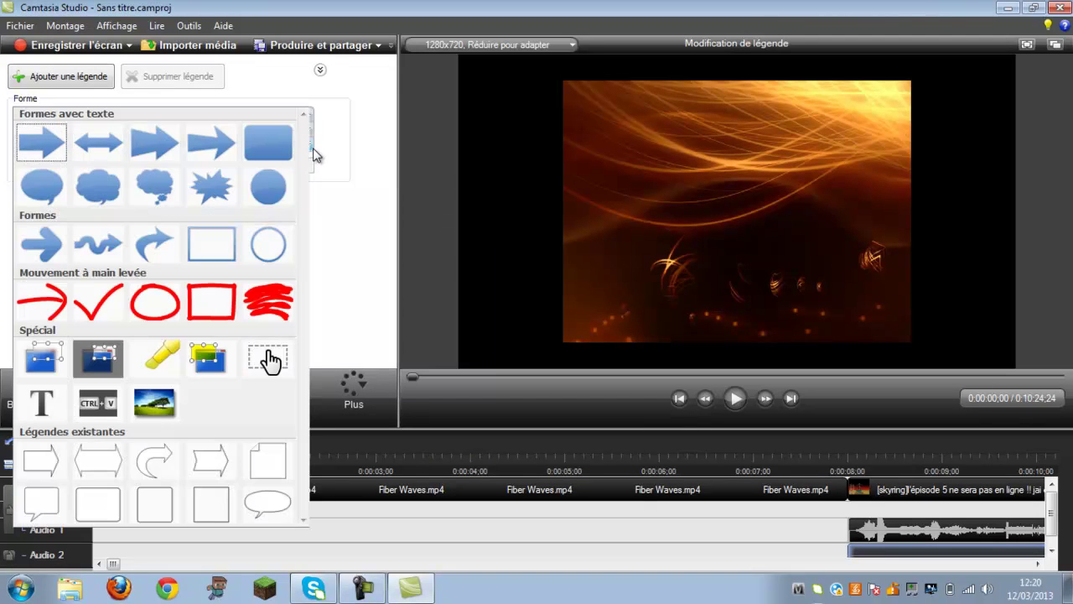
click(37, 409)
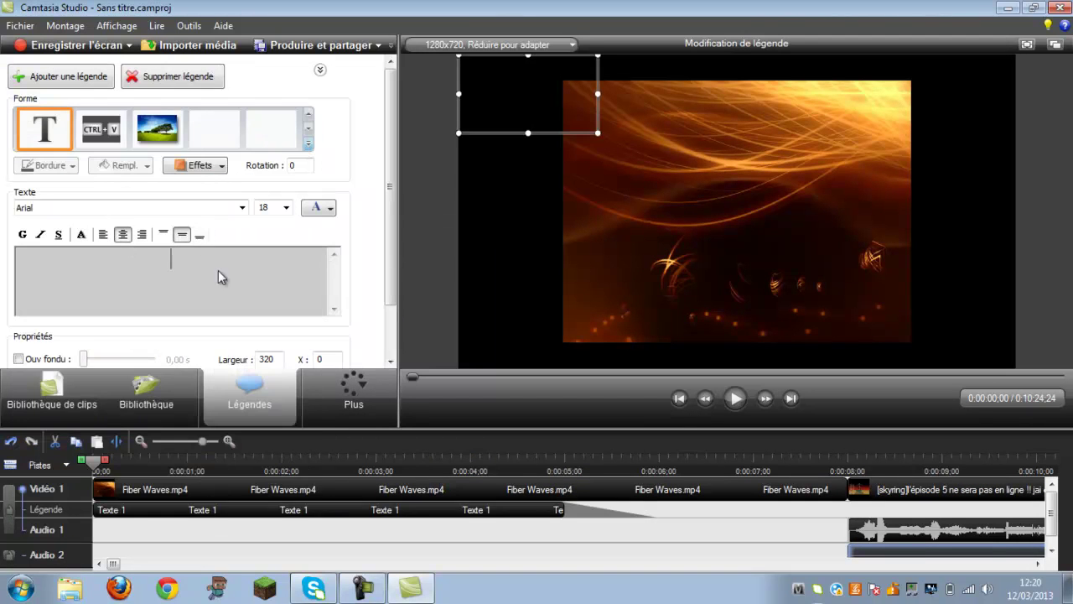
drag(552, 80, 779, 216)
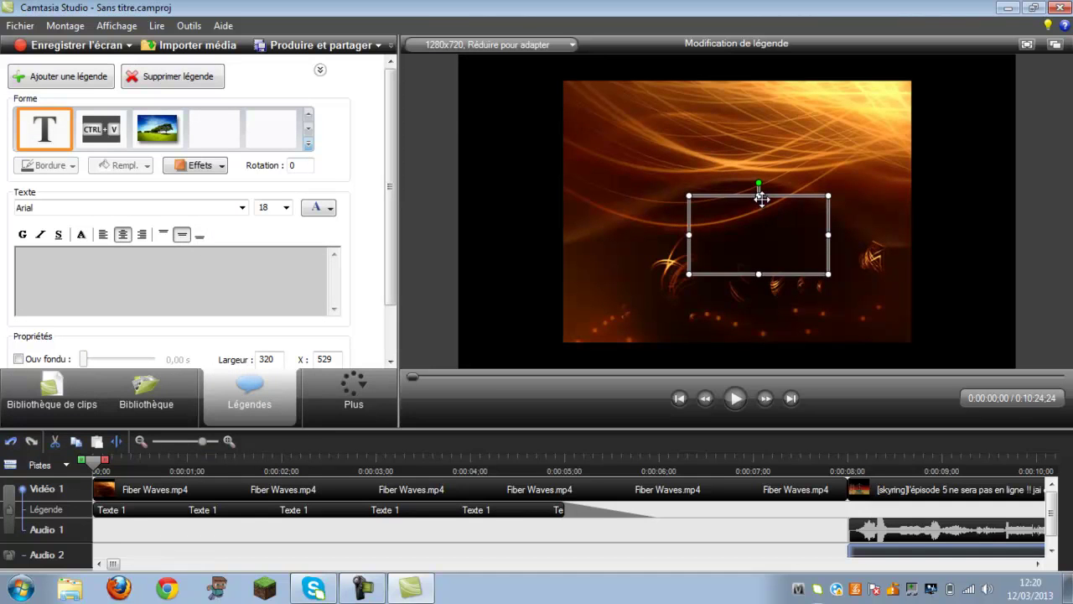
Enlarge the text callout to about 547 x 388 over the Fiber Waves clip and enter "furtifpower disant TROLOL"
drag(744, 178, 605, 128)
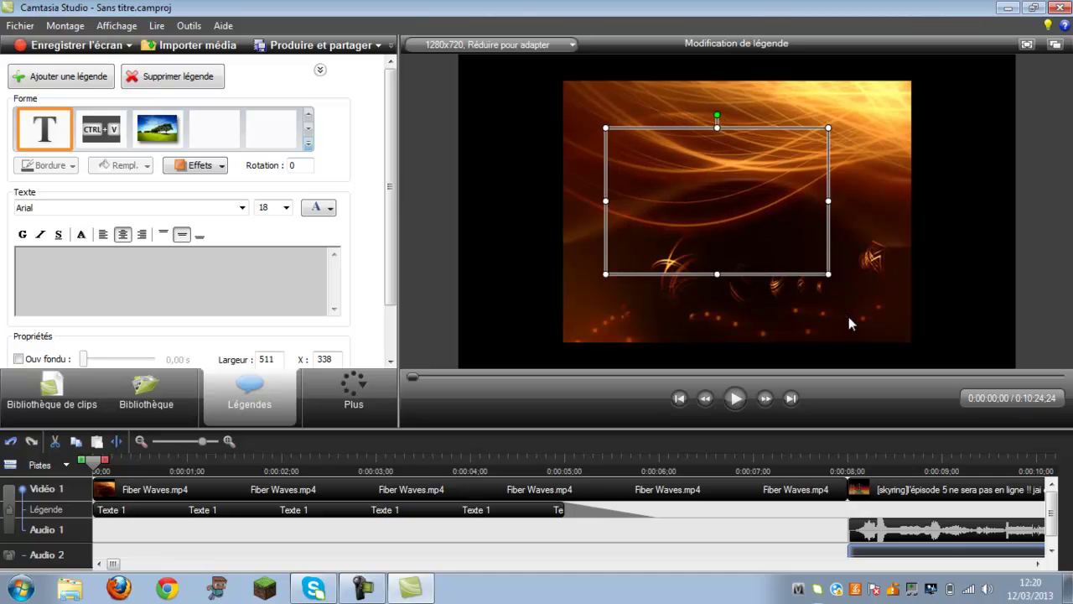
drag(830, 275, 844, 296)
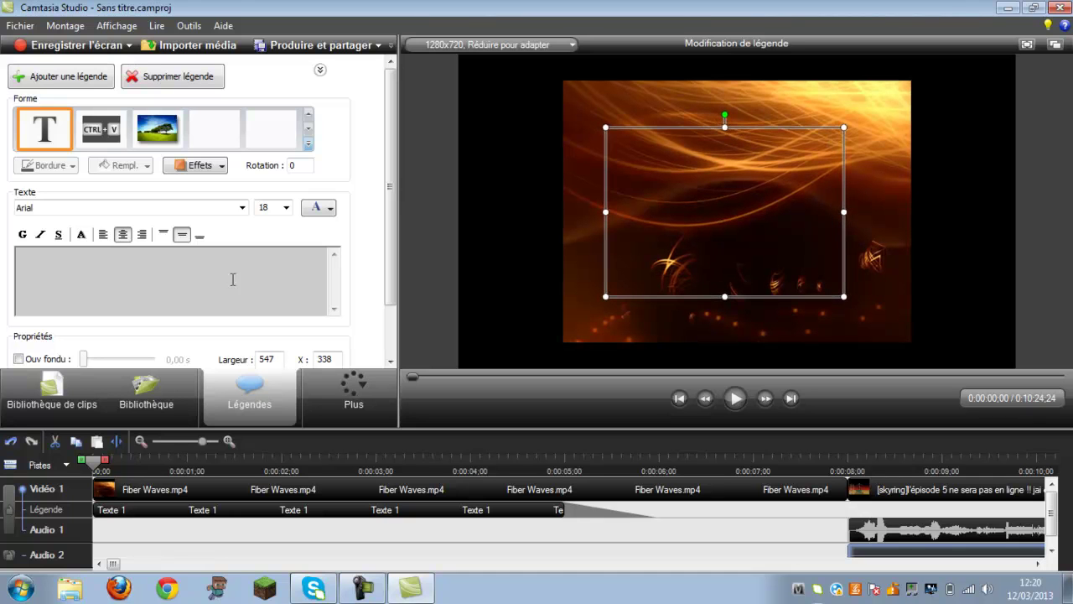
text(rtifpower disant TROLOL)
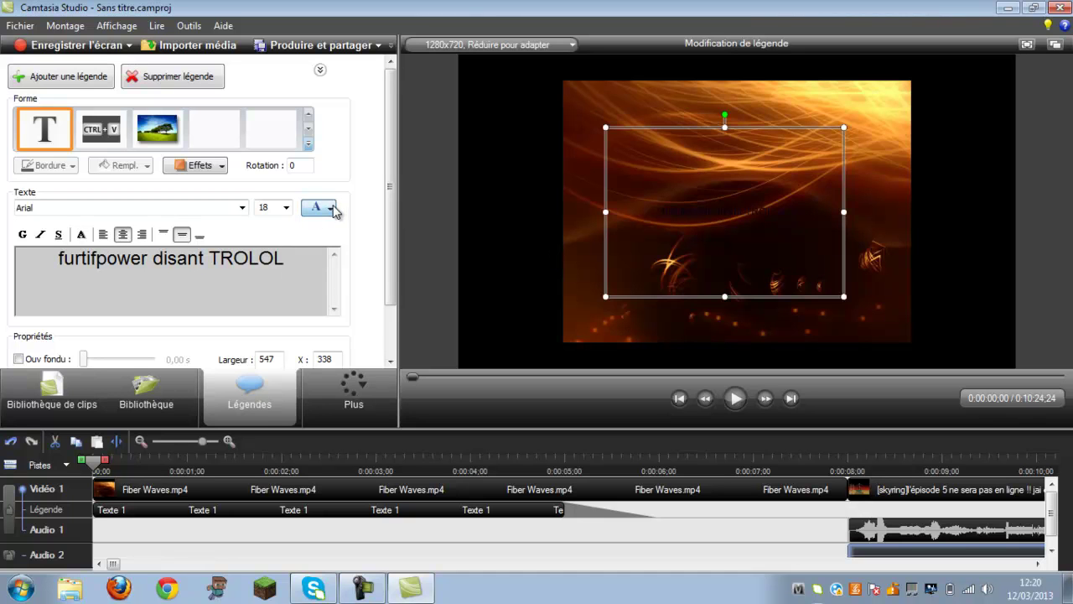
Try to apply primary blue and font size 72 to the callout text without selecting it
click(327, 209)
click(451, 289)
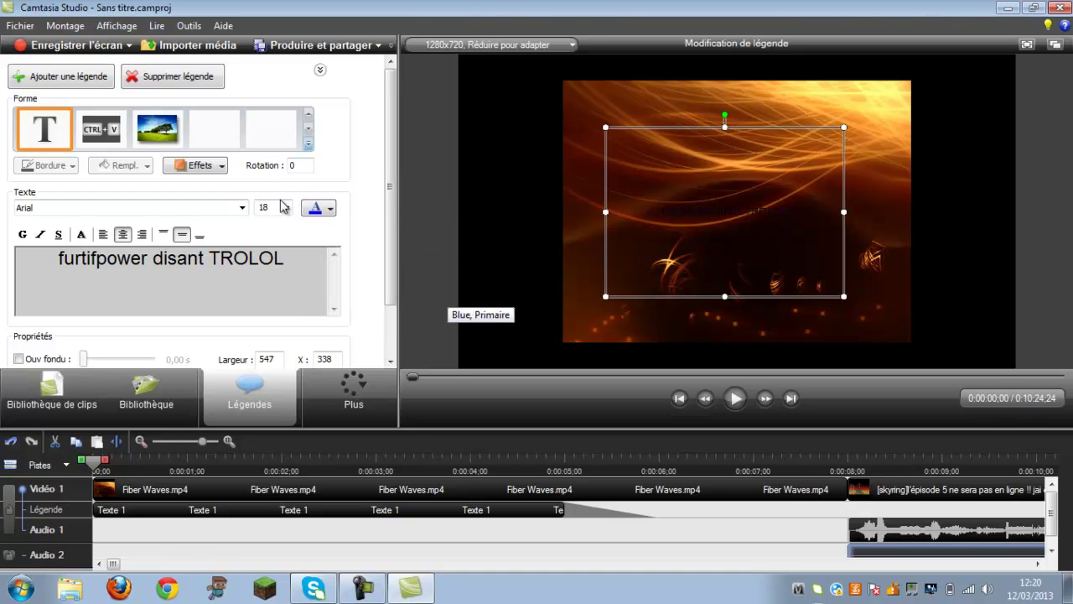
click(286, 208)
click(282, 375)
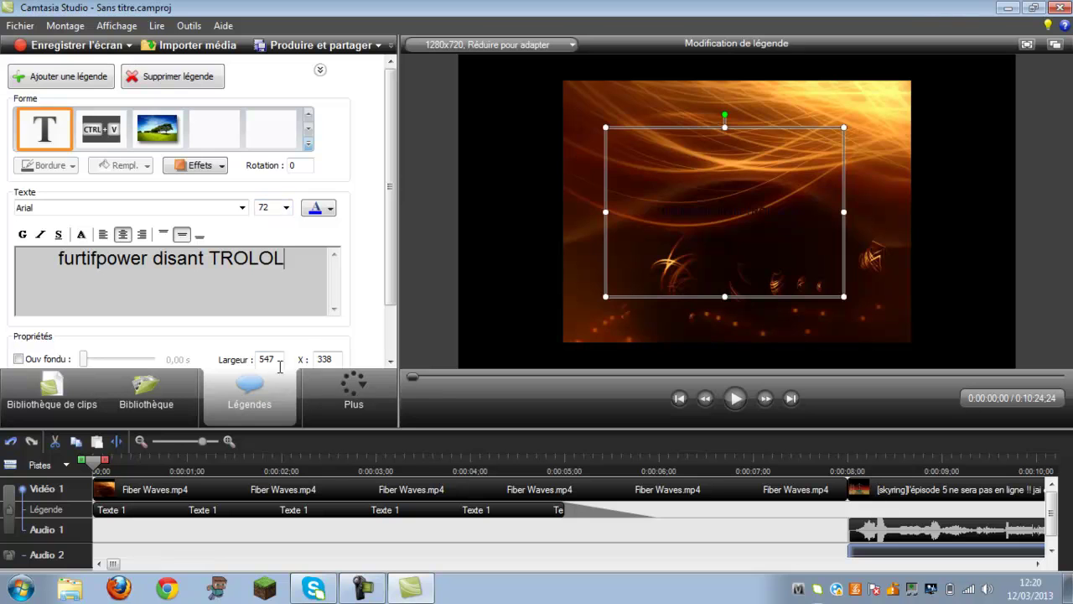
Format all of the callout's text in size 72, primary blue and the BatangChe font
drag(297, 252, 37, 260)
click(286, 208)
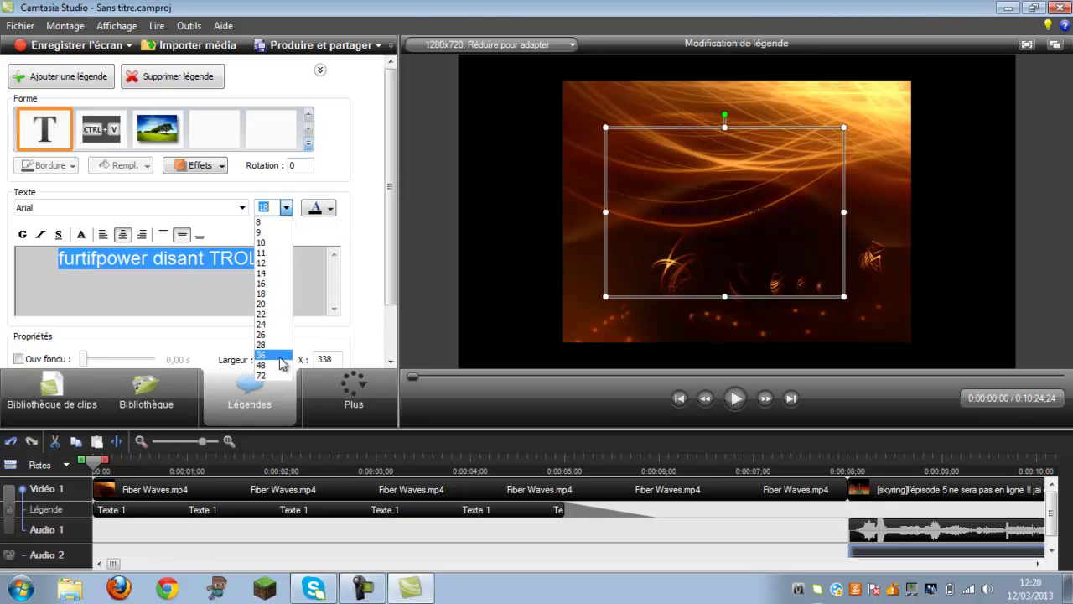
click(281, 376)
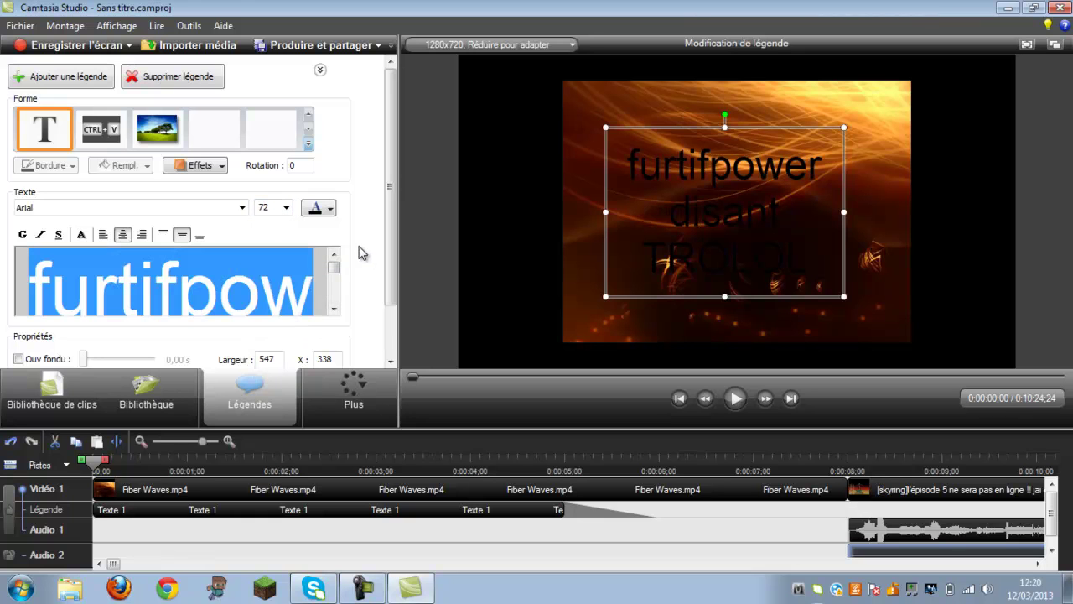
click(329, 210)
click(458, 293)
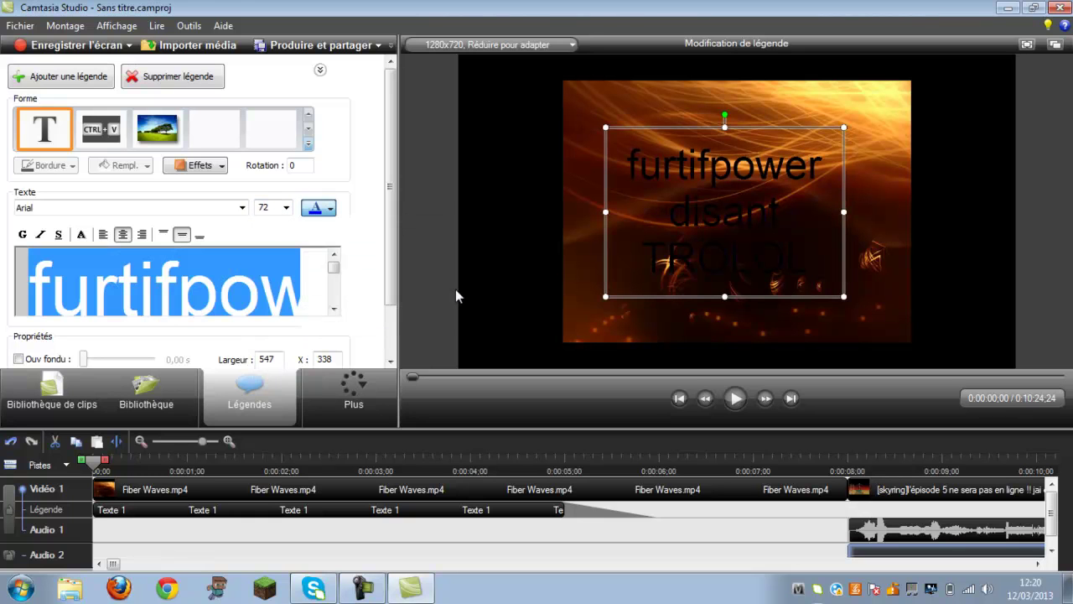
click(243, 209)
click(116, 357)
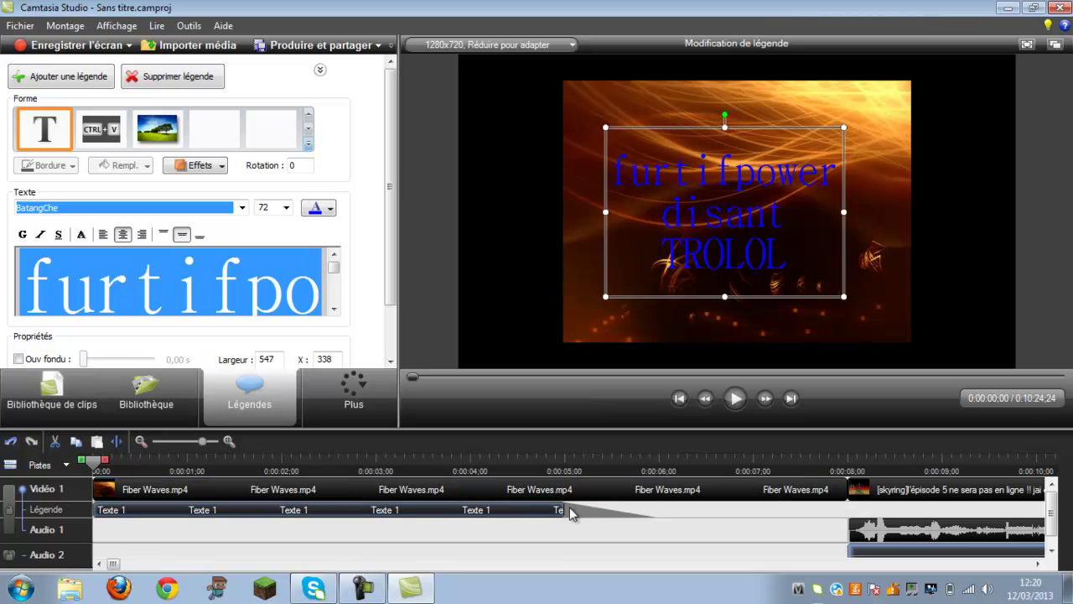
Shift the text callout later on the Légende track and trim its beginning so it starts at about 0:00:01;23
drag(526, 522, 594, 518)
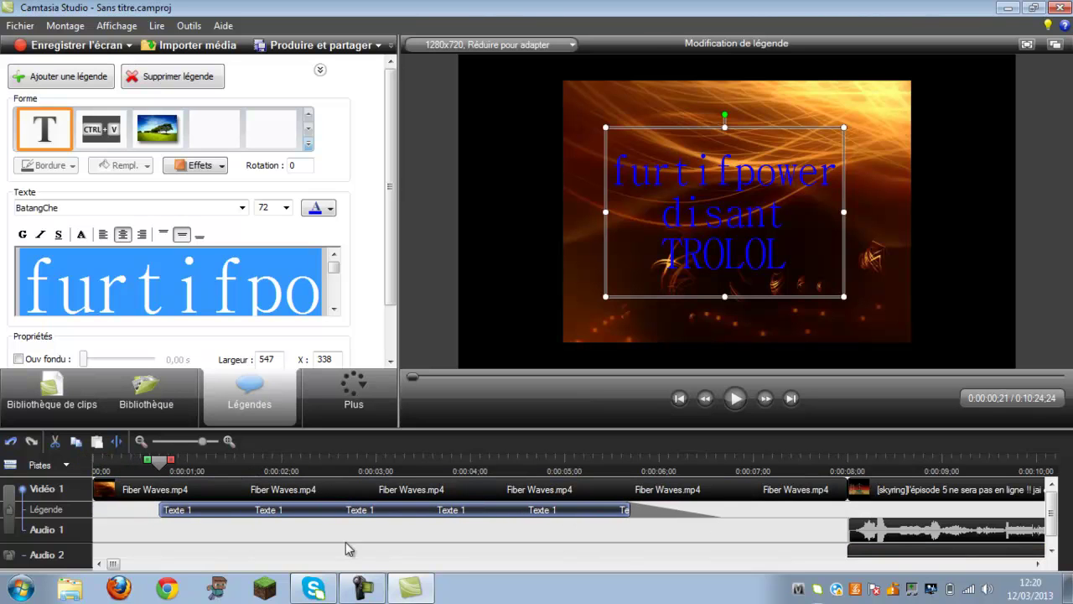
drag(164, 513, 320, 510)
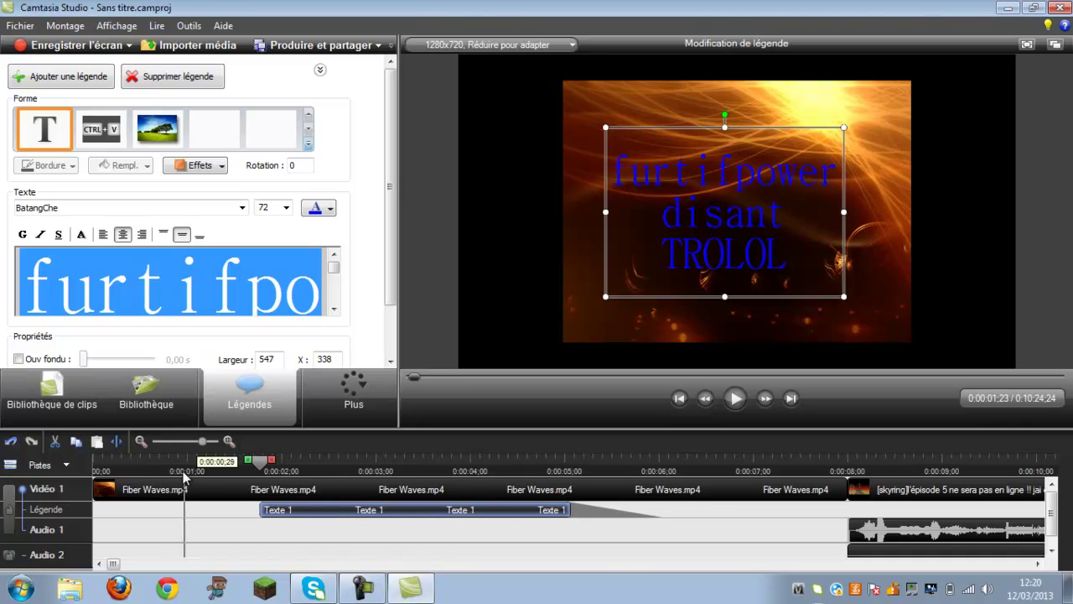
Give the text callout a 1.00 s fade-in and move it to start at 0:00:01;00
drag(393, 251, 393, 303)
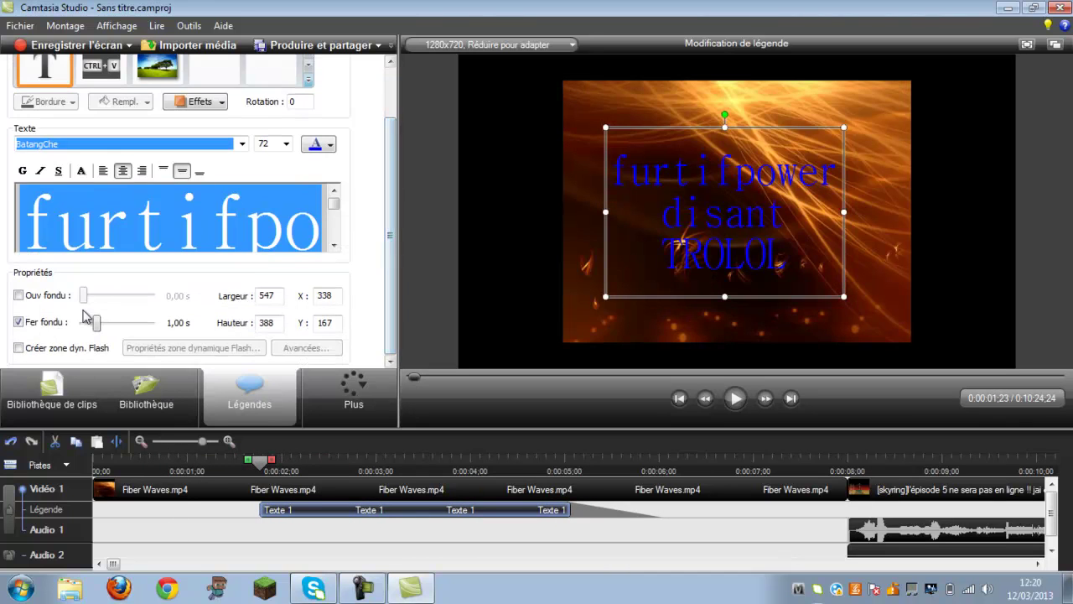
click(22, 297)
drag(84, 300, 100, 302)
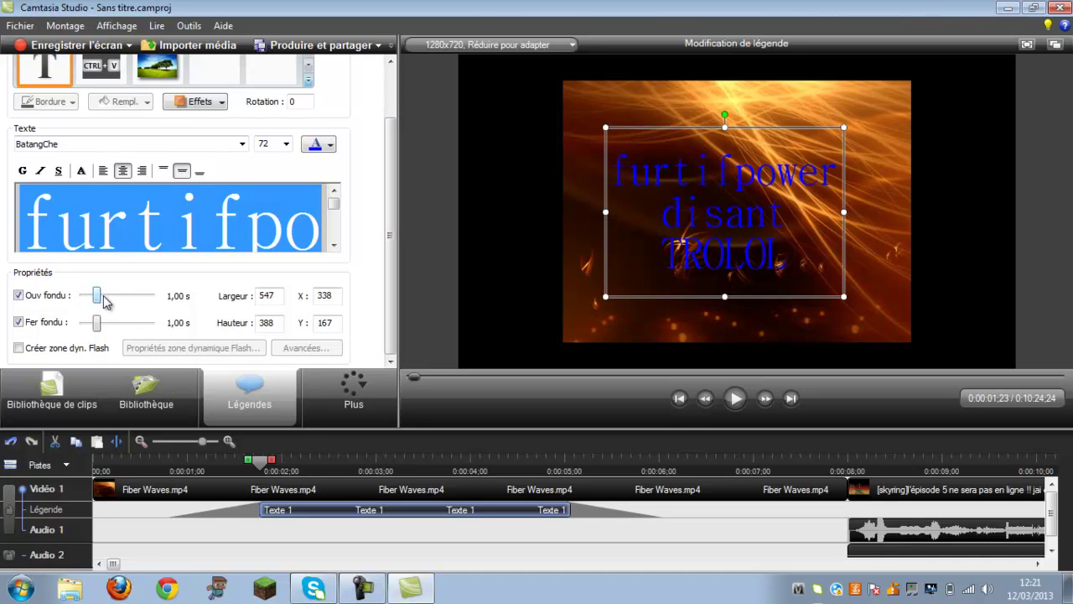
drag(355, 508, 256, 511)
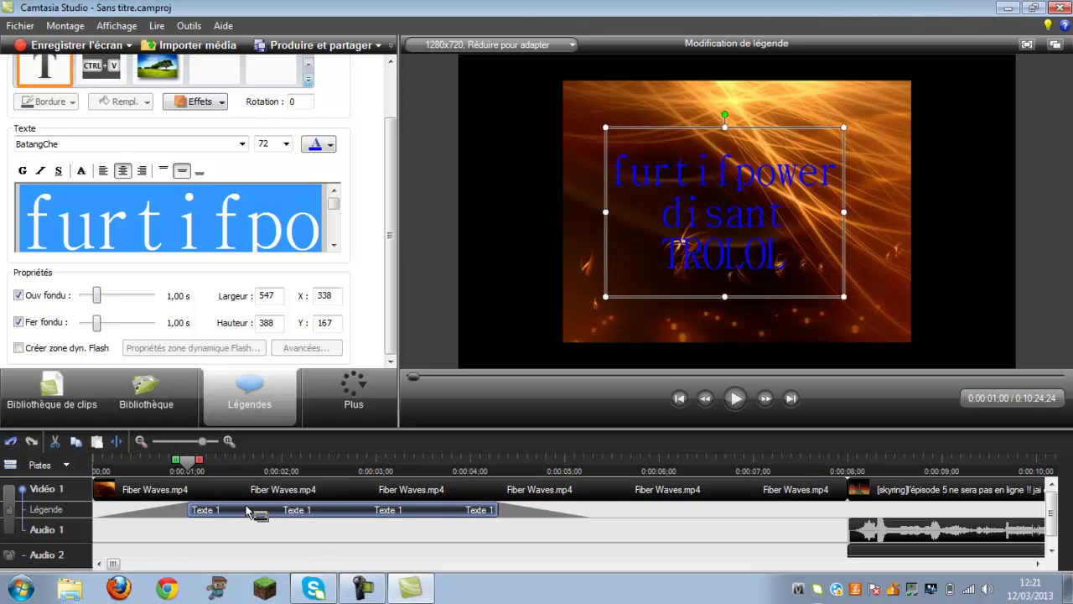
Play the title sequence from the start to check the callout's fade-in, and return to the beginning of the timeline
click(100, 461)
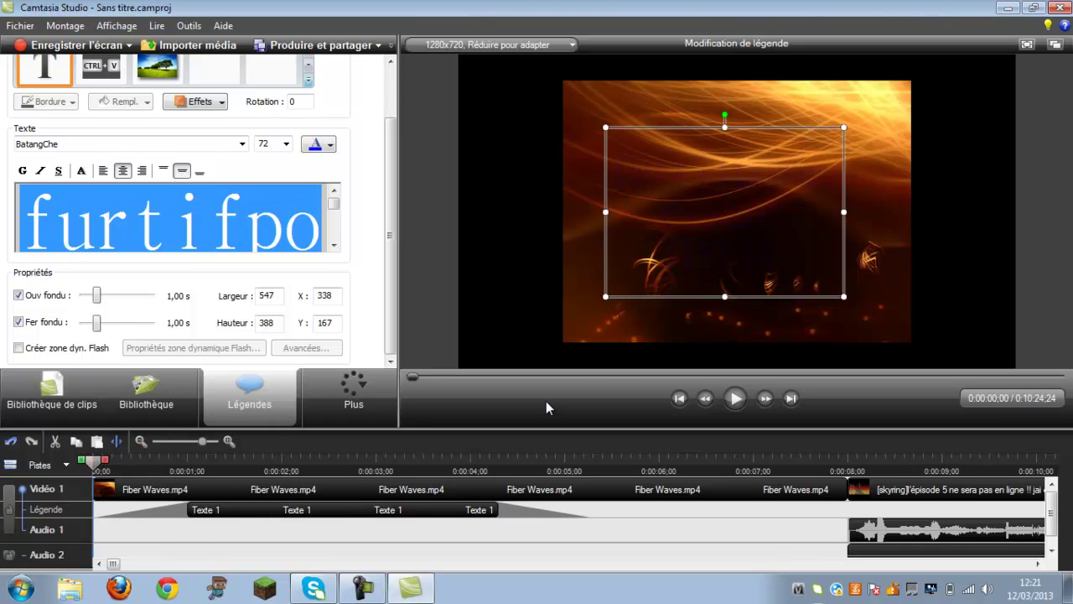
click(737, 399)
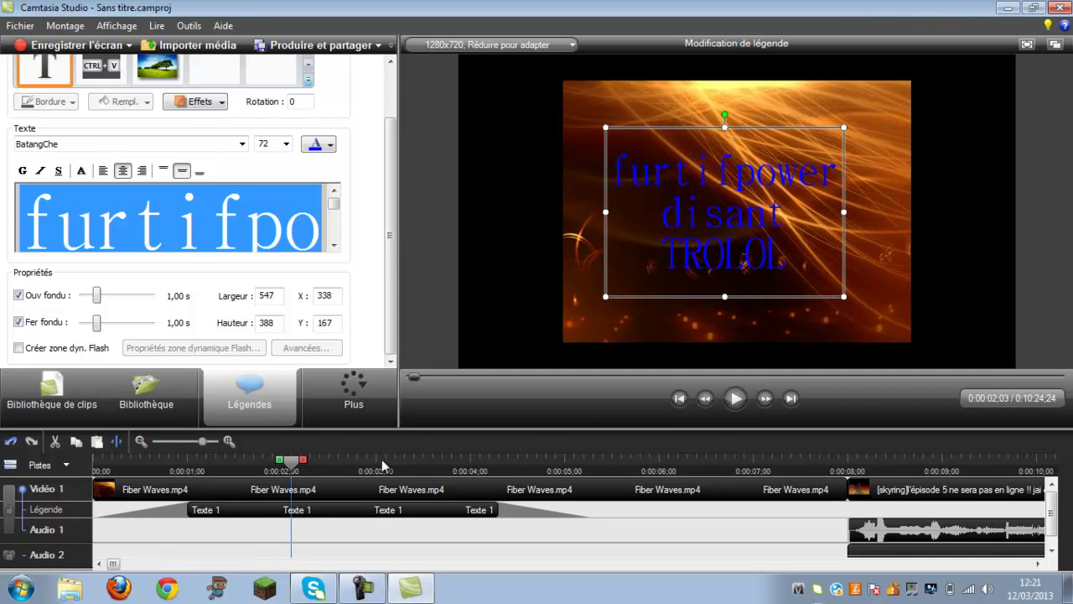
click(183, 462)
drag(183, 461, 94, 462)
Add the Kick It Back music from the library's Audio folder to the start of the Audio 2 track
click(146, 394)
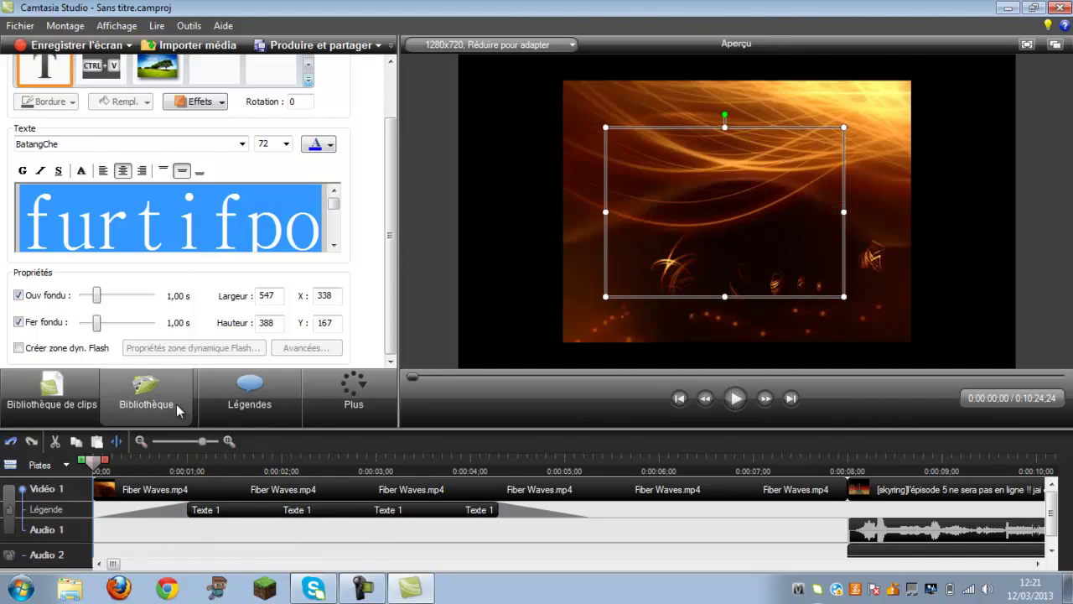
drag(393, 188, 393, 139)
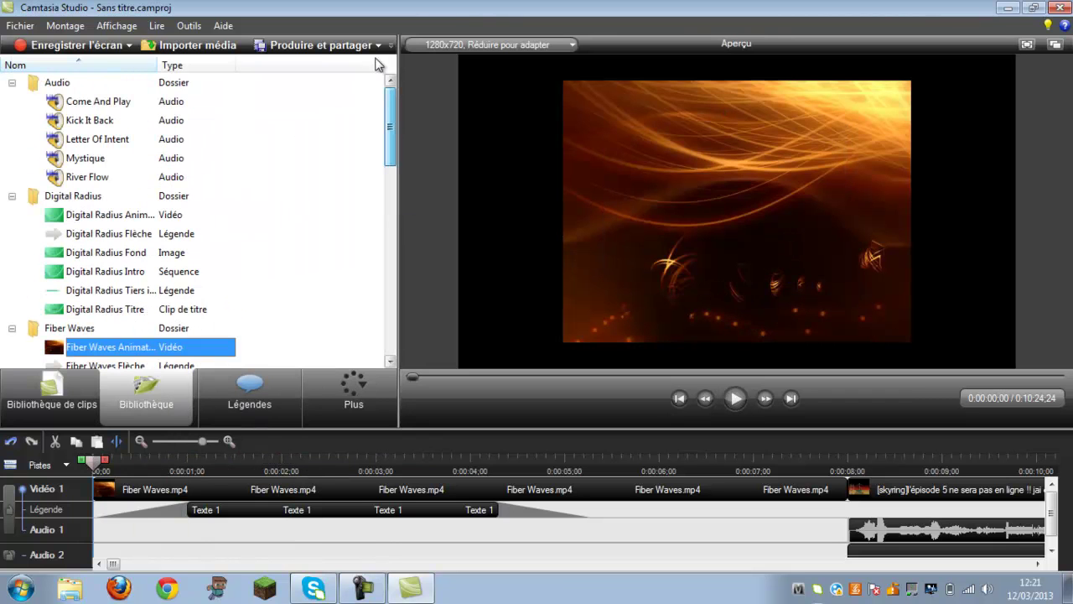
double_click(99, 122)
drag(99, 122, 184, 550)
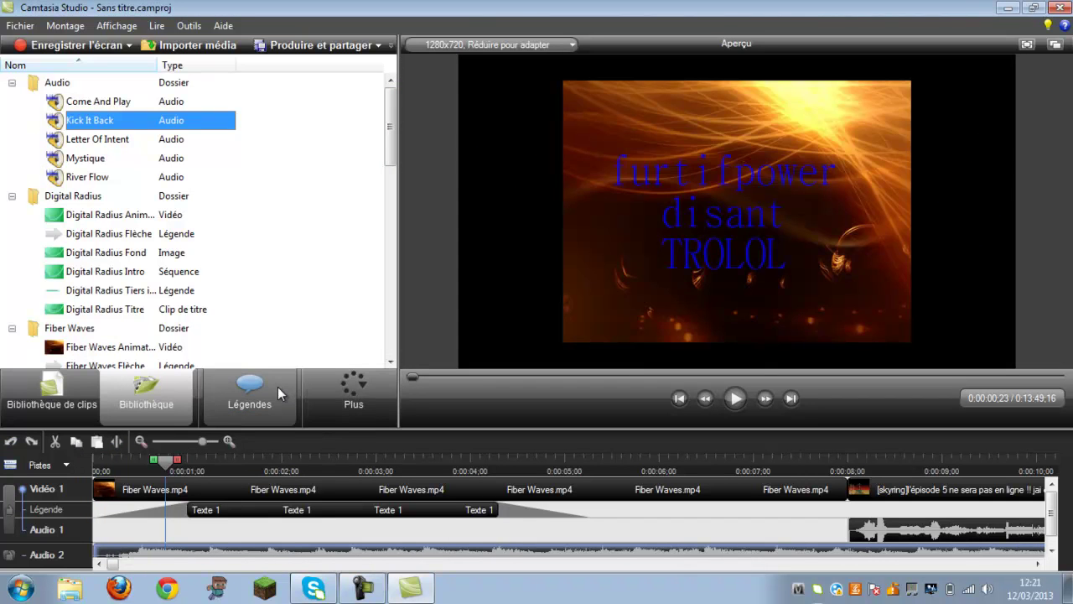
Play the intro from the start with its music, and move back to about 0:00:04;13
drag(168, 465, 92, 463)
click(729, 397)
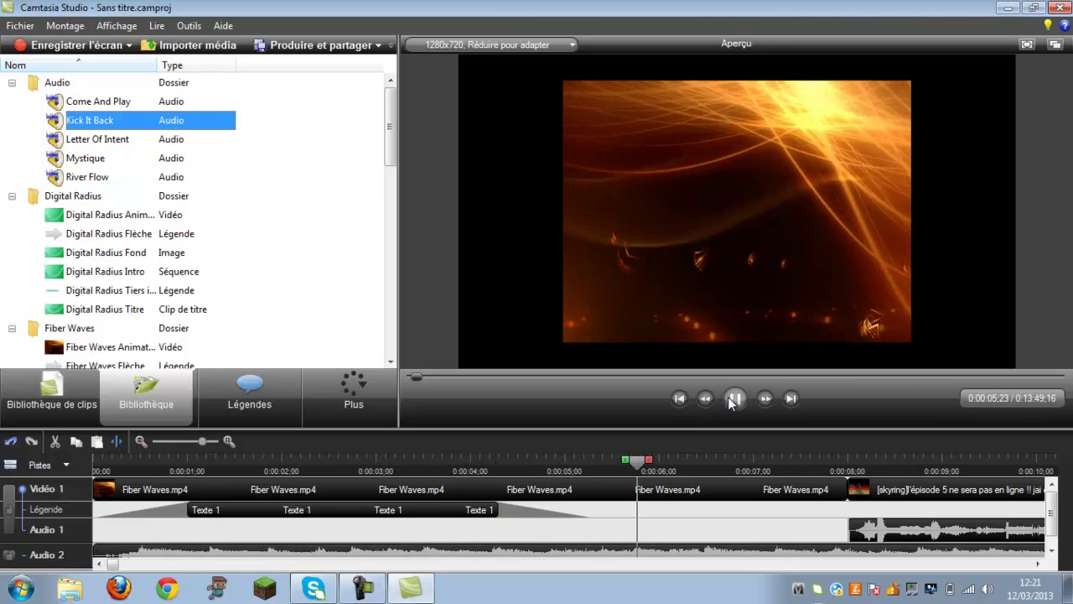
click(731, 400)
drag(712, 465, 509, 467)
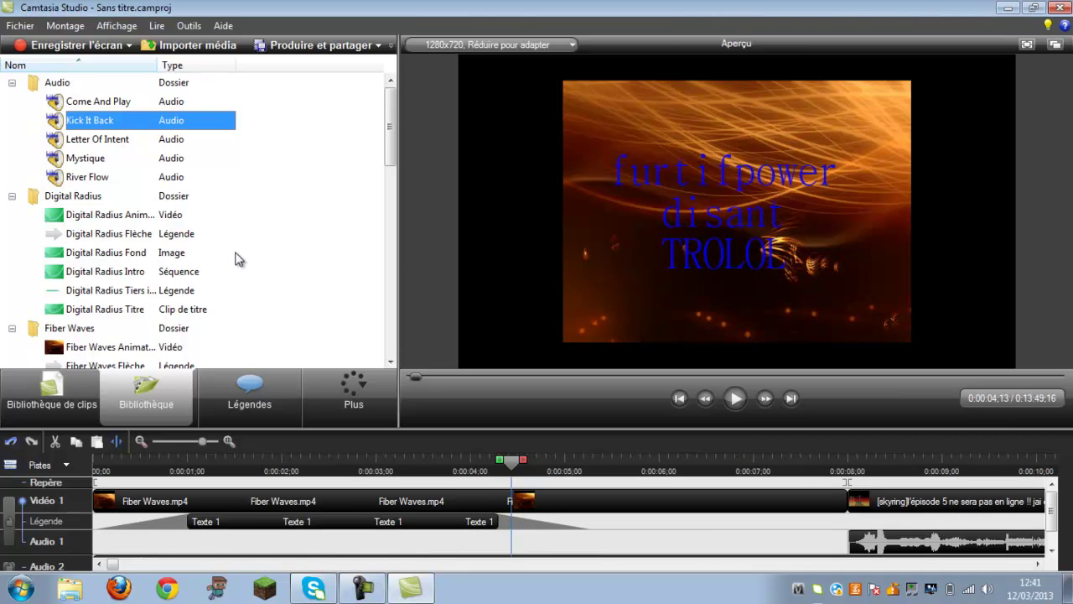
mouse_move(277, 205)
mouse_down()
mouse_move(289, 216)
mouse_move(319, 107)
mouse_move(310, 197)
mouse_move(289, 211)
mouse_up()
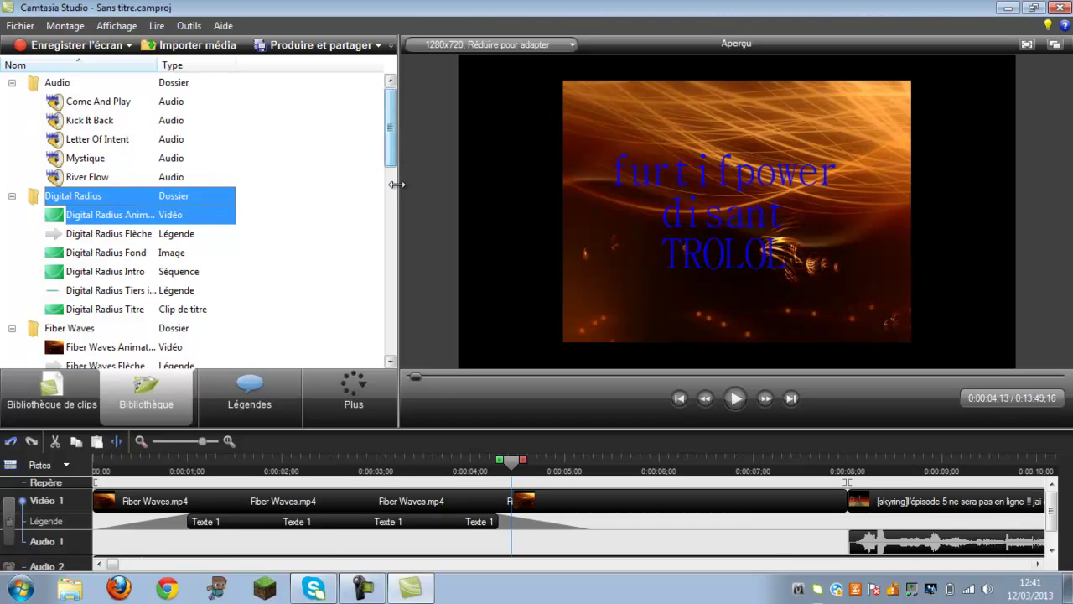
click(372, 199)
right_click(442, 202)
click(442, 200)
right_click(429, 199)
click(435, 197)
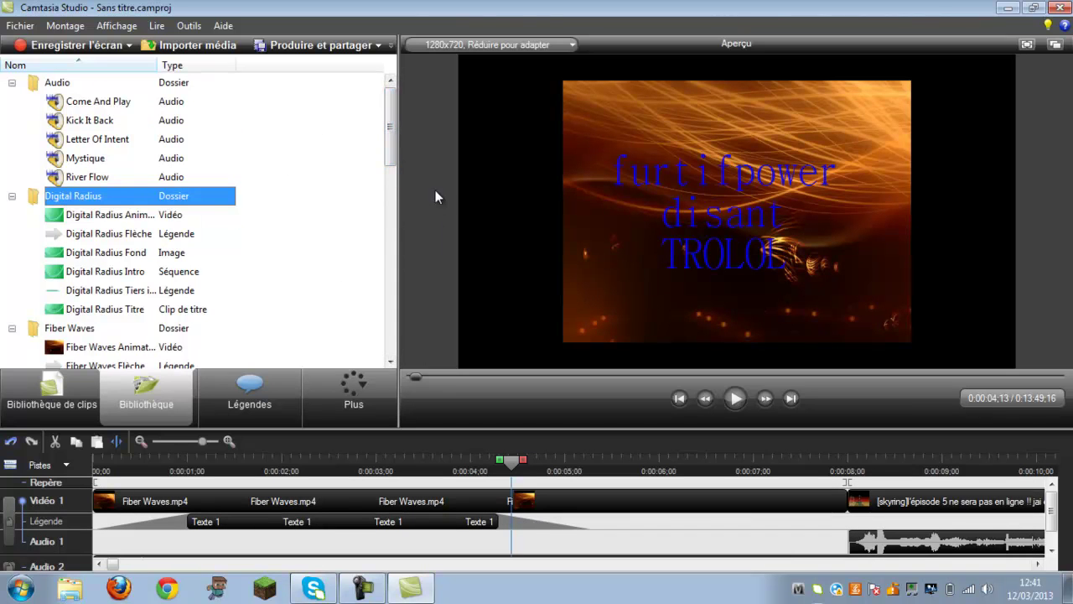
Play the end and the beginning of the text callout to examine its fades, and return to the timeline's start
click(735, 398)
click(735, 398)
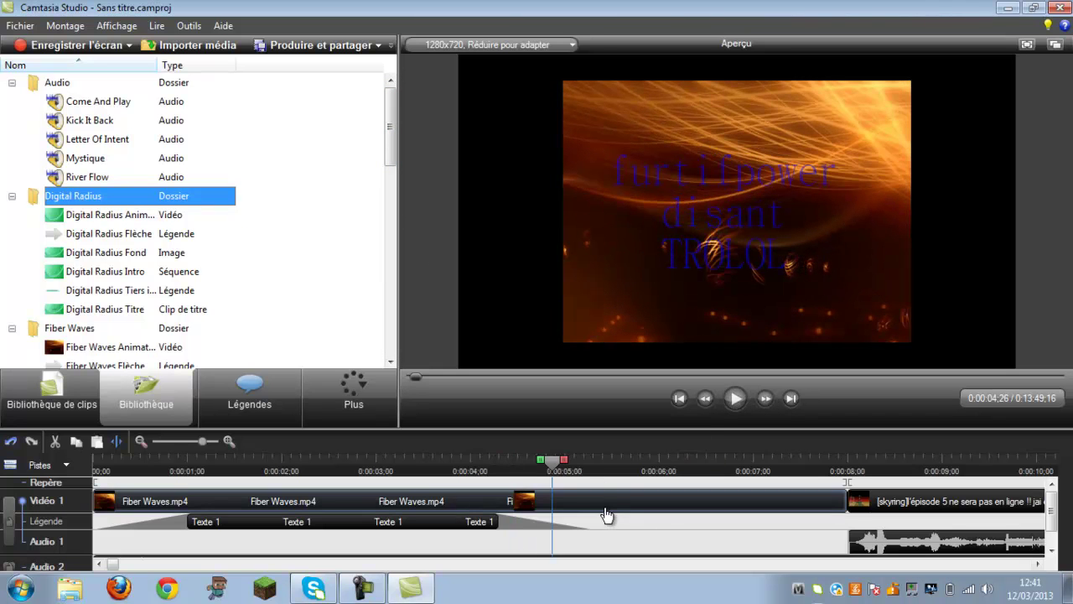
drag(553, 460, 131, 457)
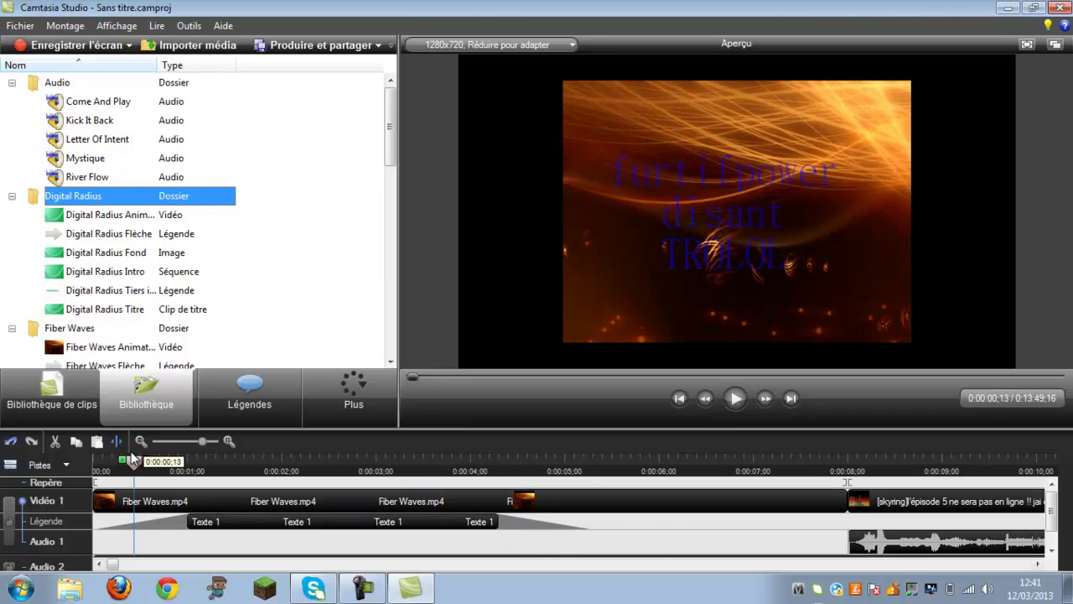
click(264, 524)
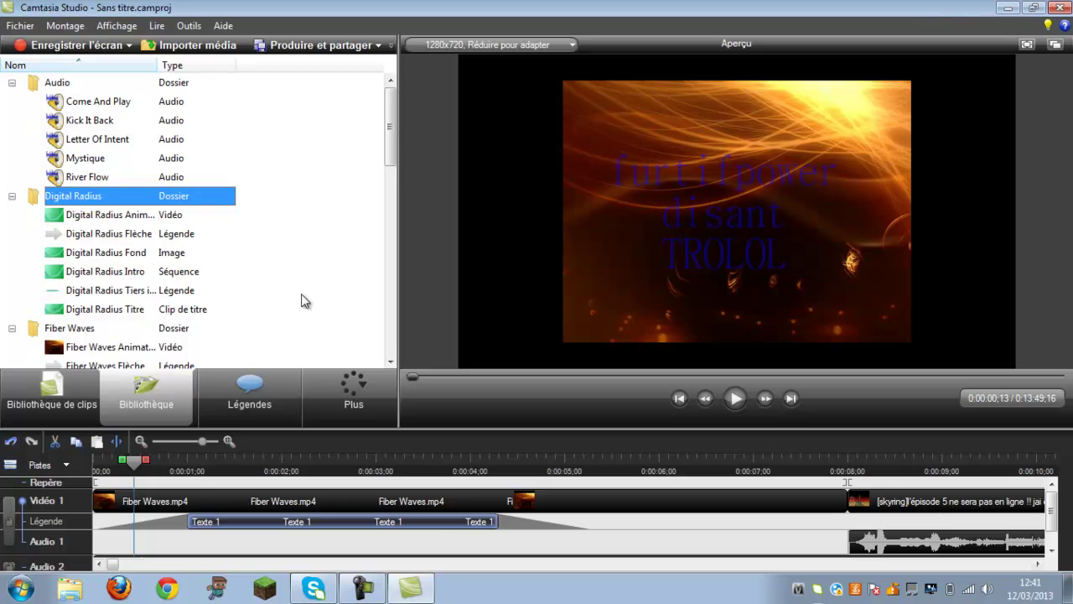
click(735, 398)
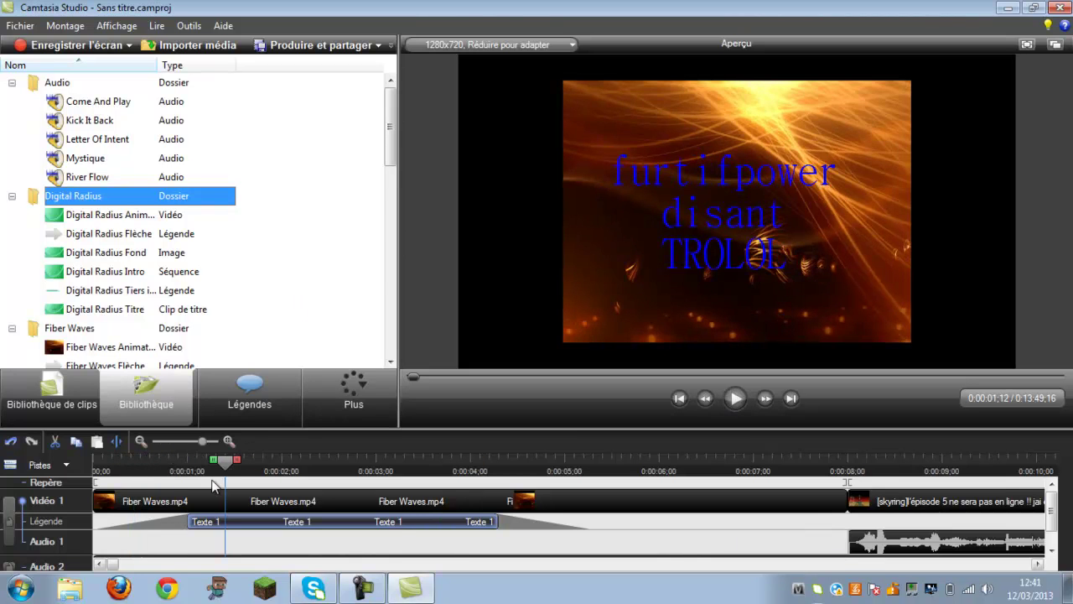
drag(223, 461, 93, 462)
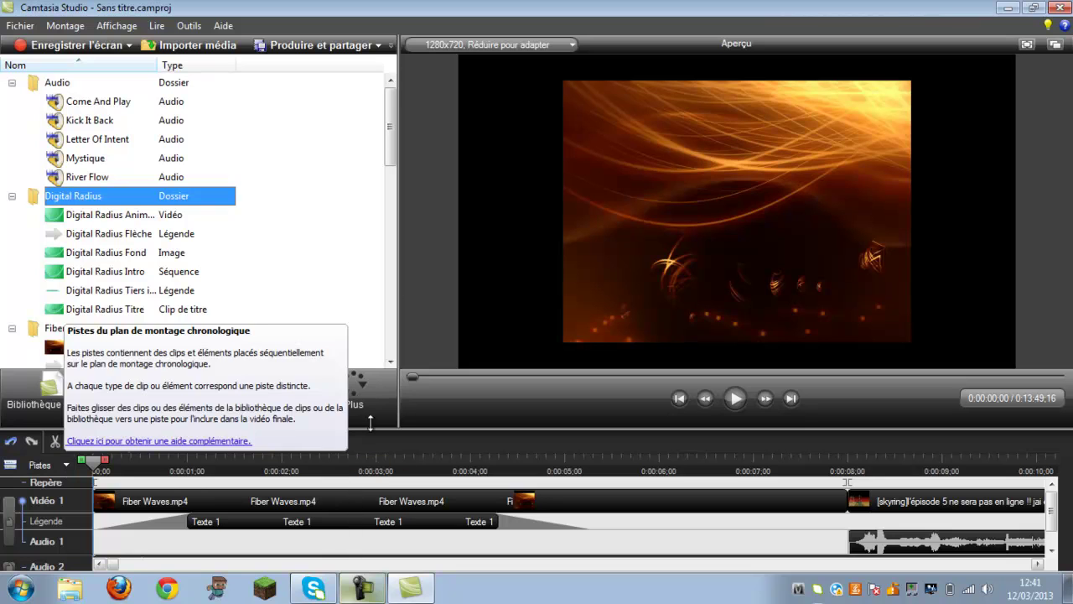
Add a keystroke callout at the start of the timeline over the Fiber Waves clip
click(352, 396)
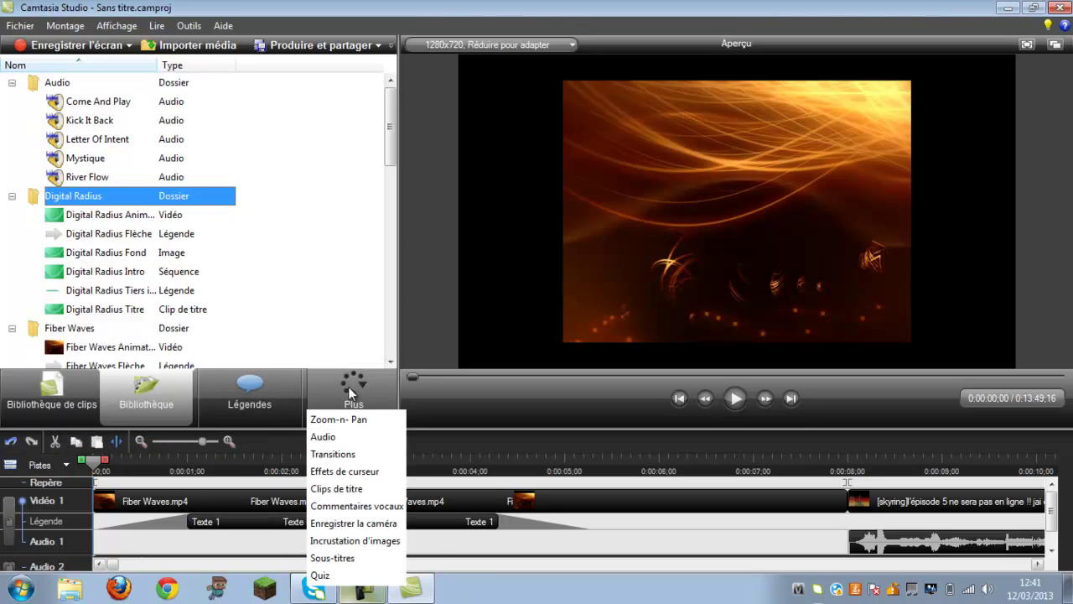
click(267, 397)
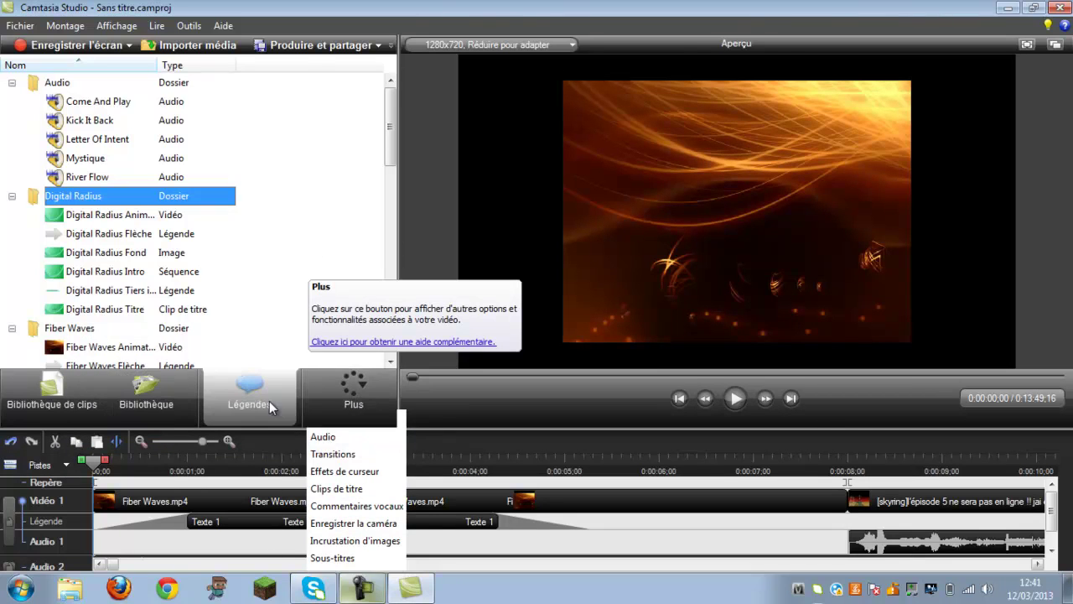
click(307, 144)
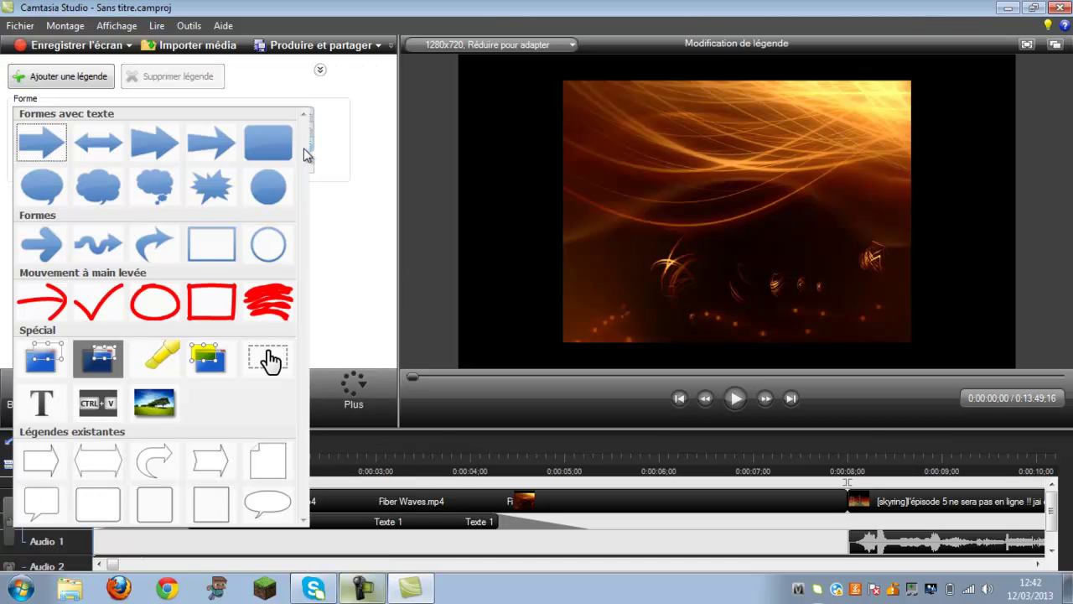
click(104, 406)
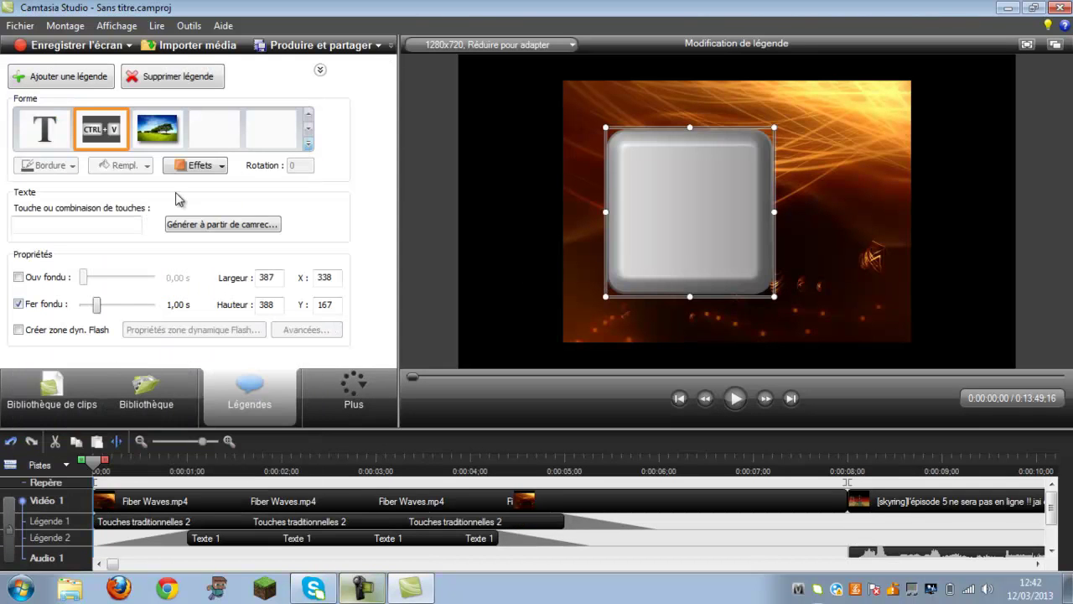
Set the keystroke callout's key to Ctrl and reposition it over the Fiber Waves image at about X 253, Y 187
click(98, 229)
key(ctrl)
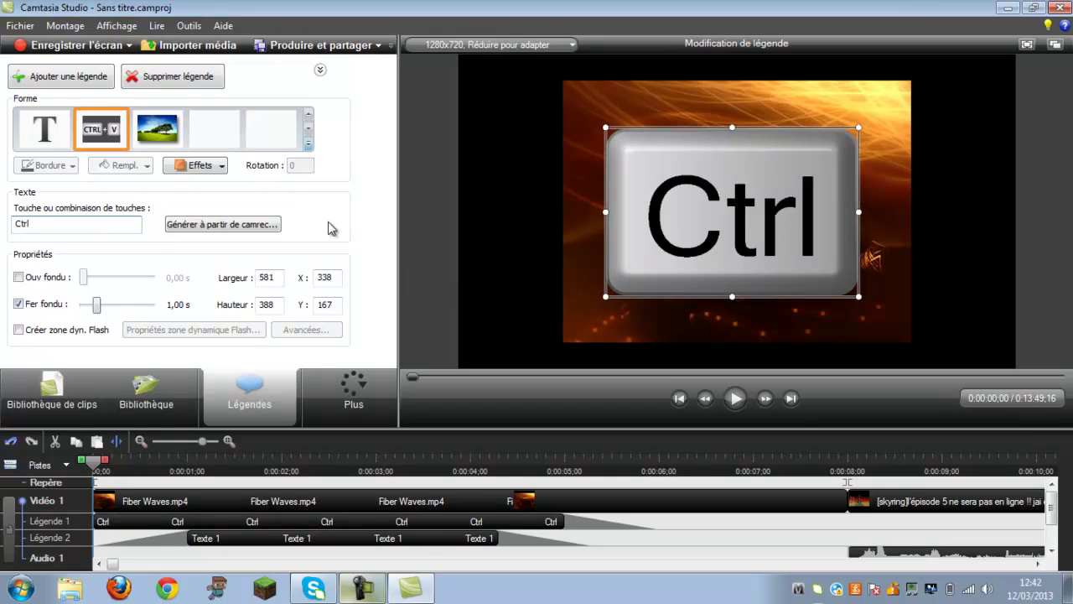
drag(803, 228, 679, 217)
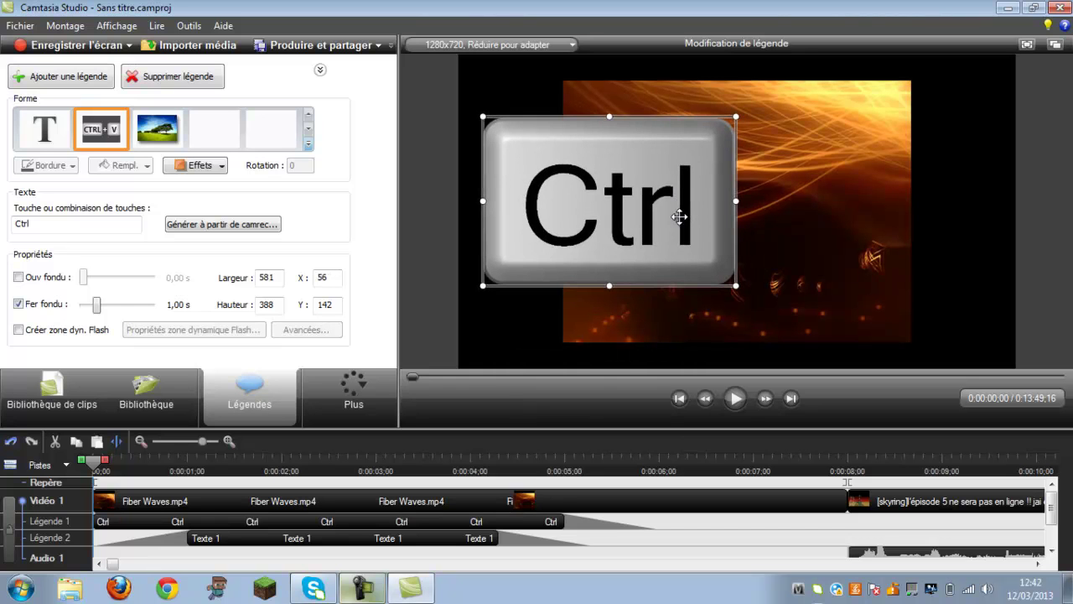
drag(639, 201, 724, 218)
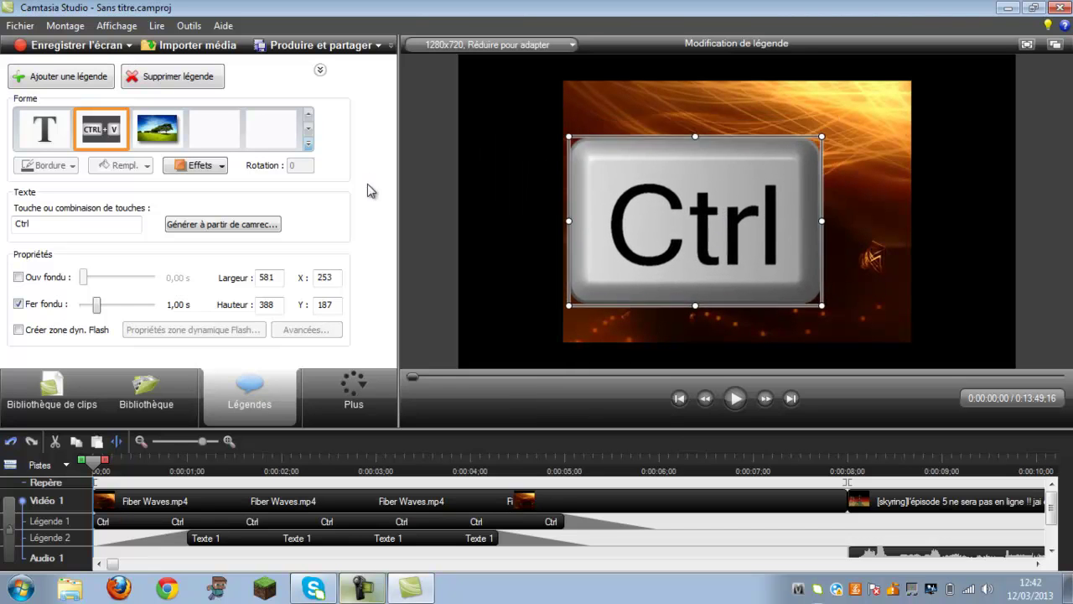
Keep the keystroke callout shape over the Fiber Waves clip and change its key to Backspace (Ret.arr)
click(308, 145)
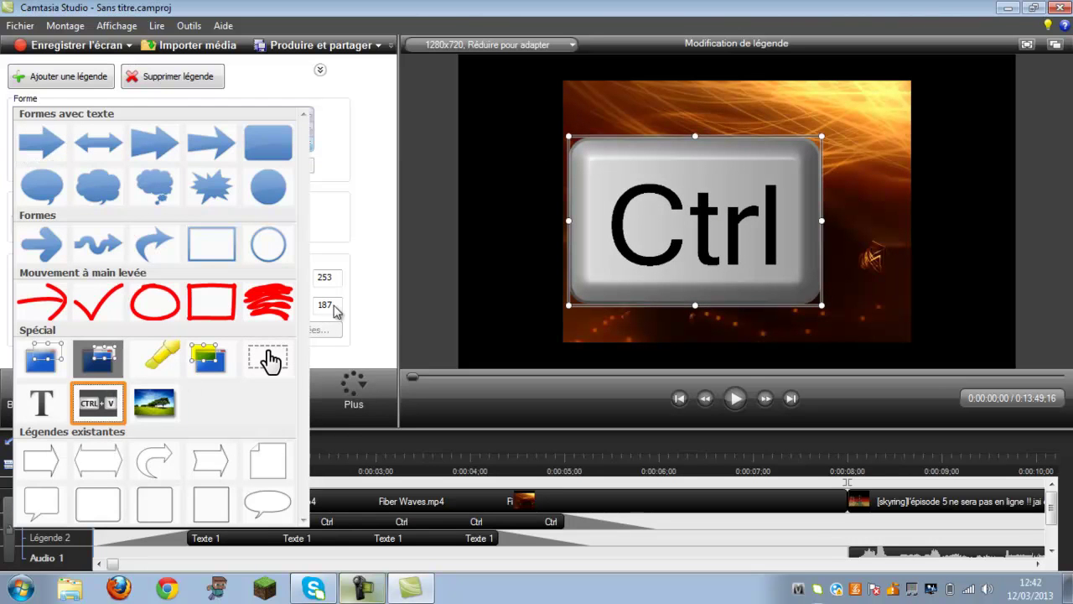
click(120, 396)
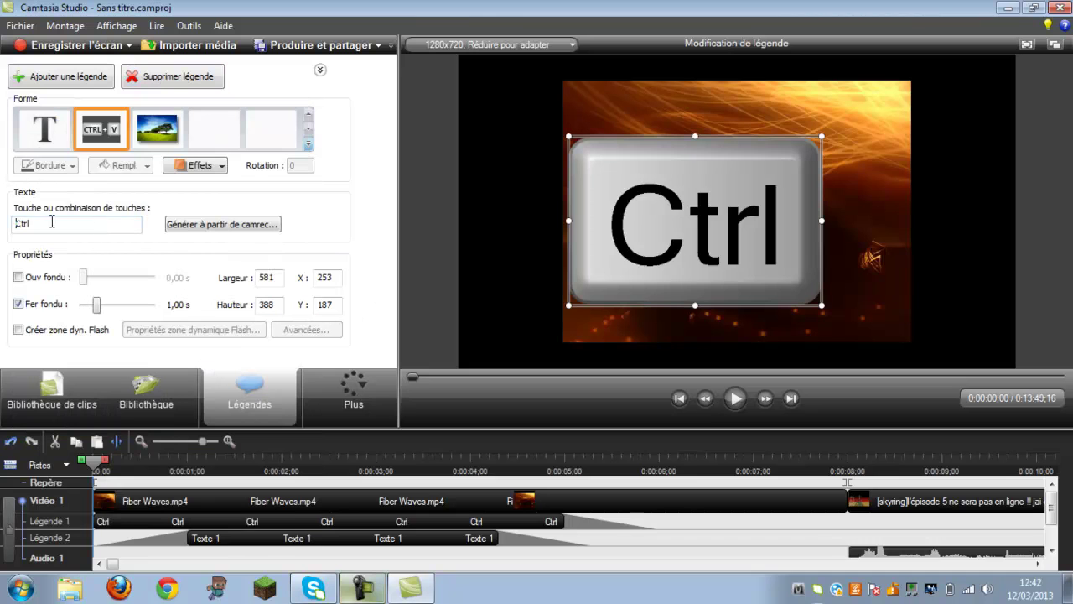
key(BackSpace)
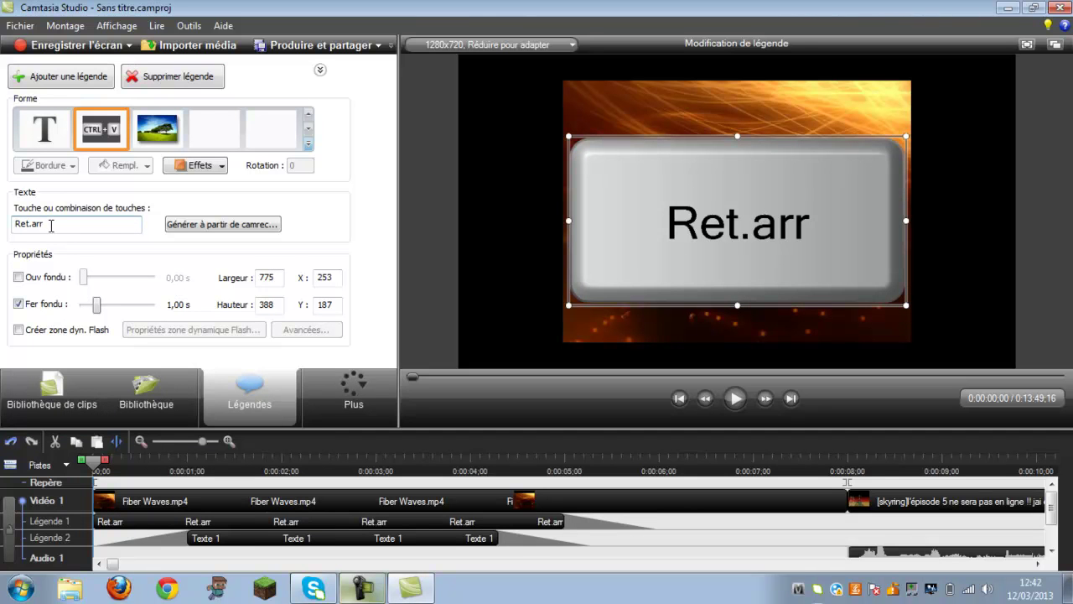
click(205, 225)
click(657, 340)
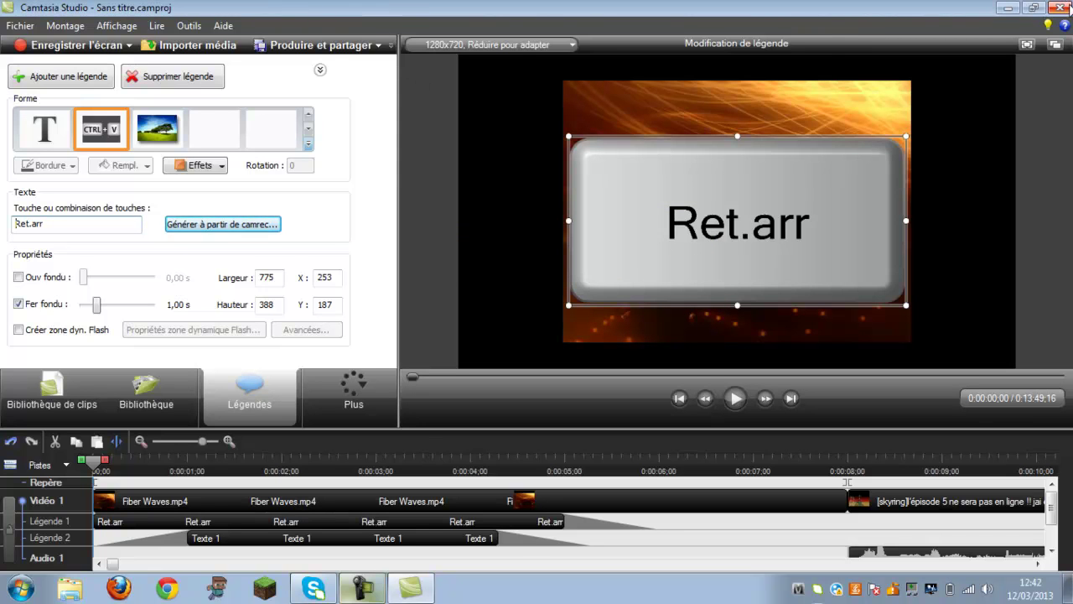
Close Camtasia Studio without saving the changes to Sans titre.camproj
click(1063, 8)
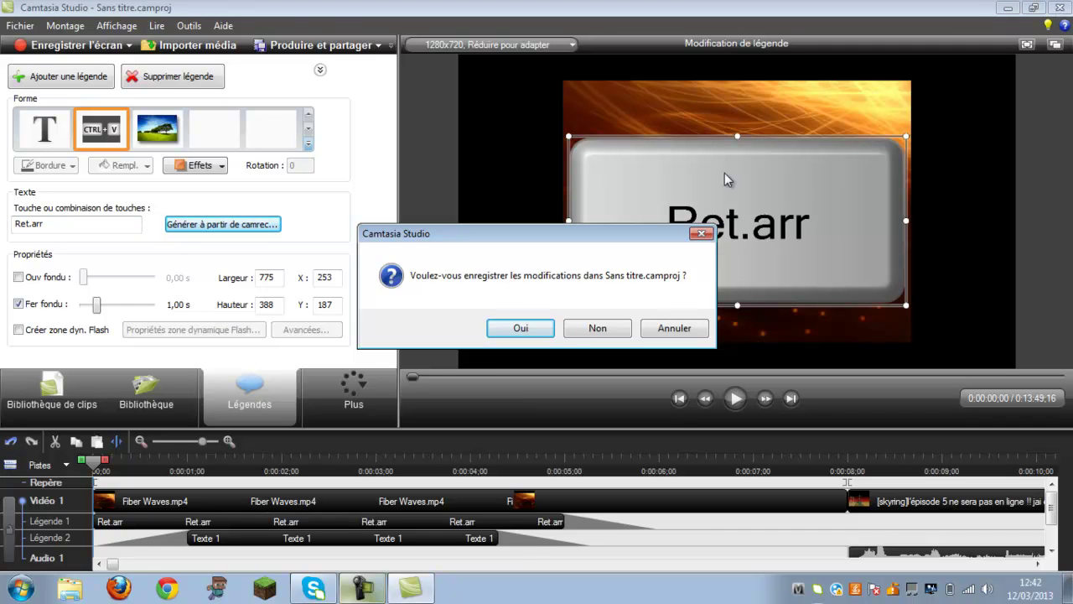
drag(673, 237, 590, 128)
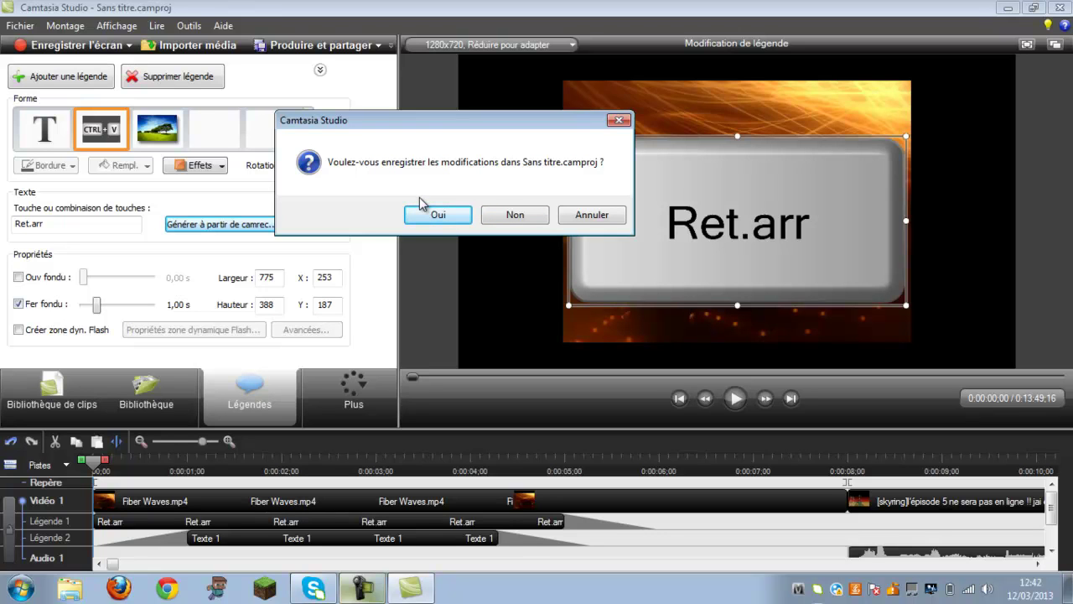
click(503, 218)
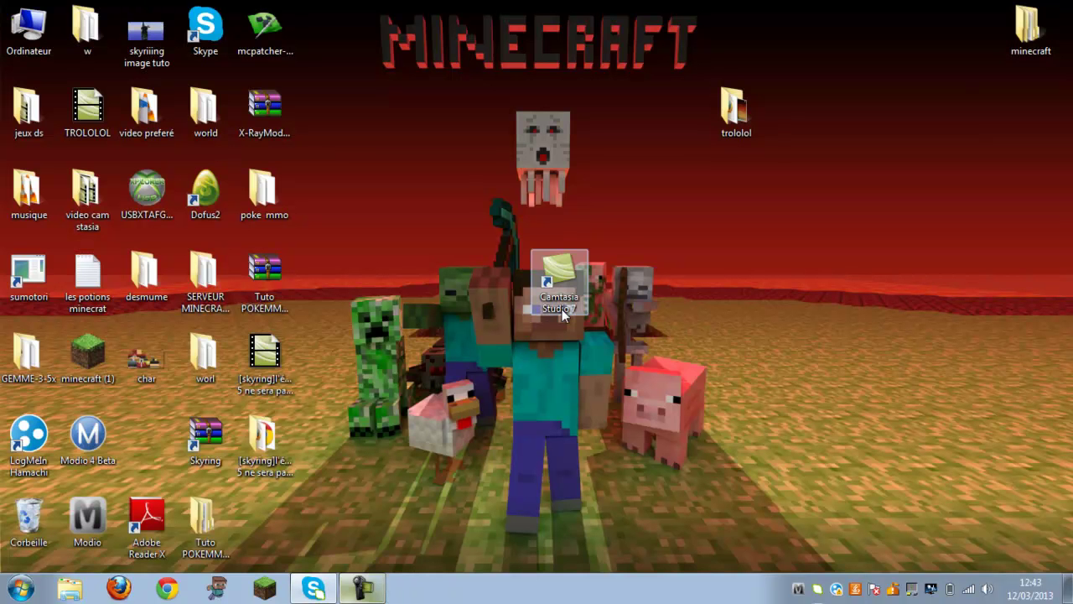
drag(634, 363, 553, 413)
drag(403, 473, 501, 370)
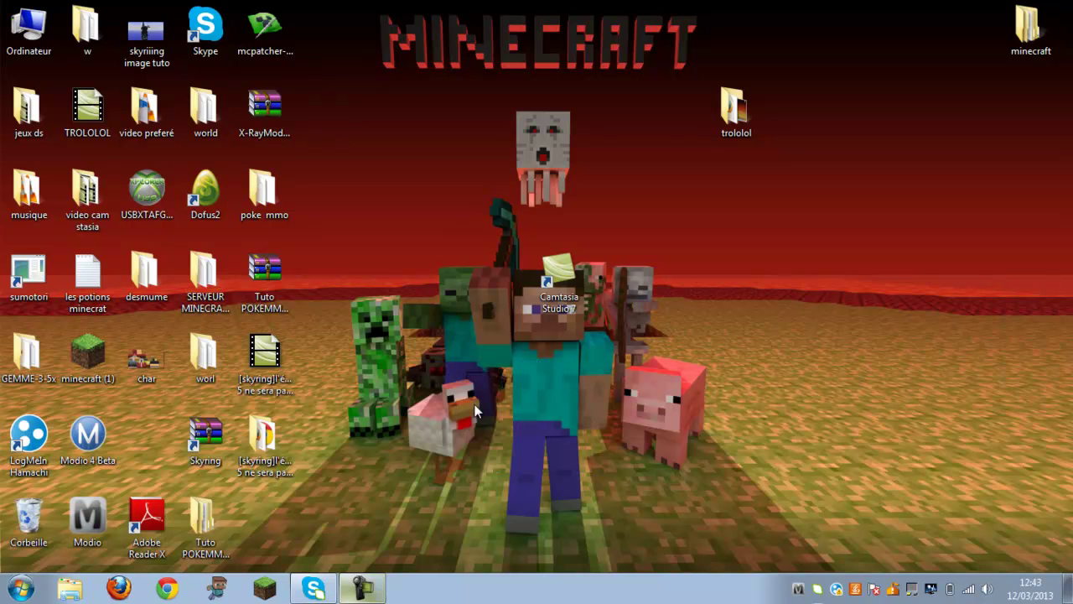